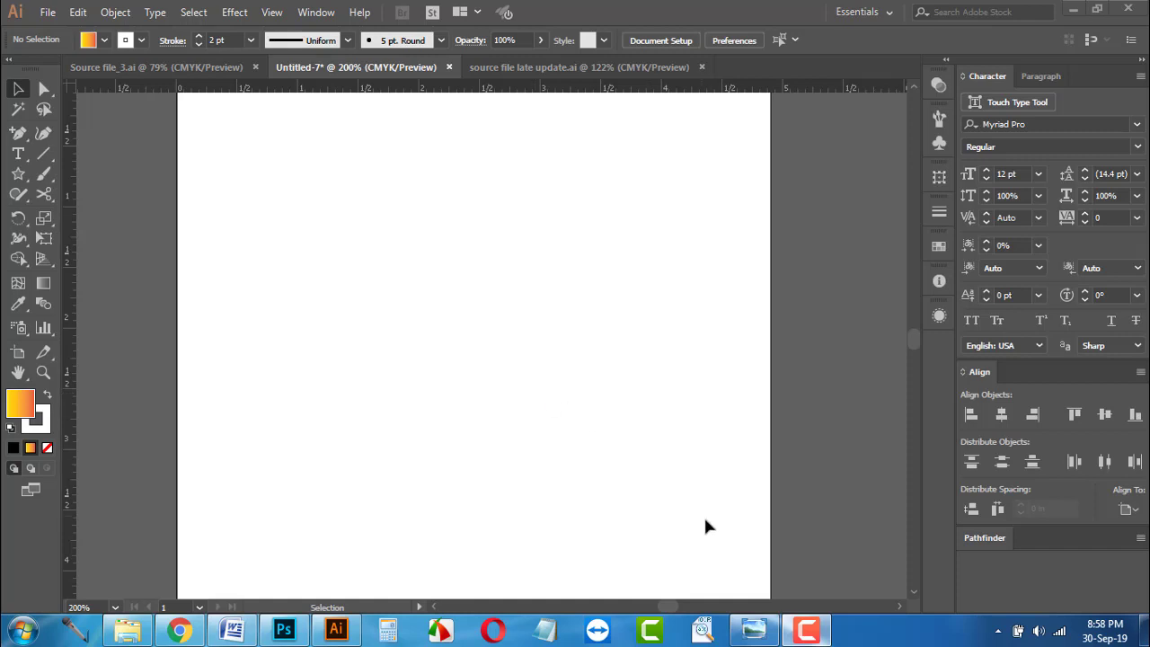
Step: Place travel-companies-logo-design.jpg from Windows Explorer into the Untitled-7 document in Illustrator
click(751, 620)
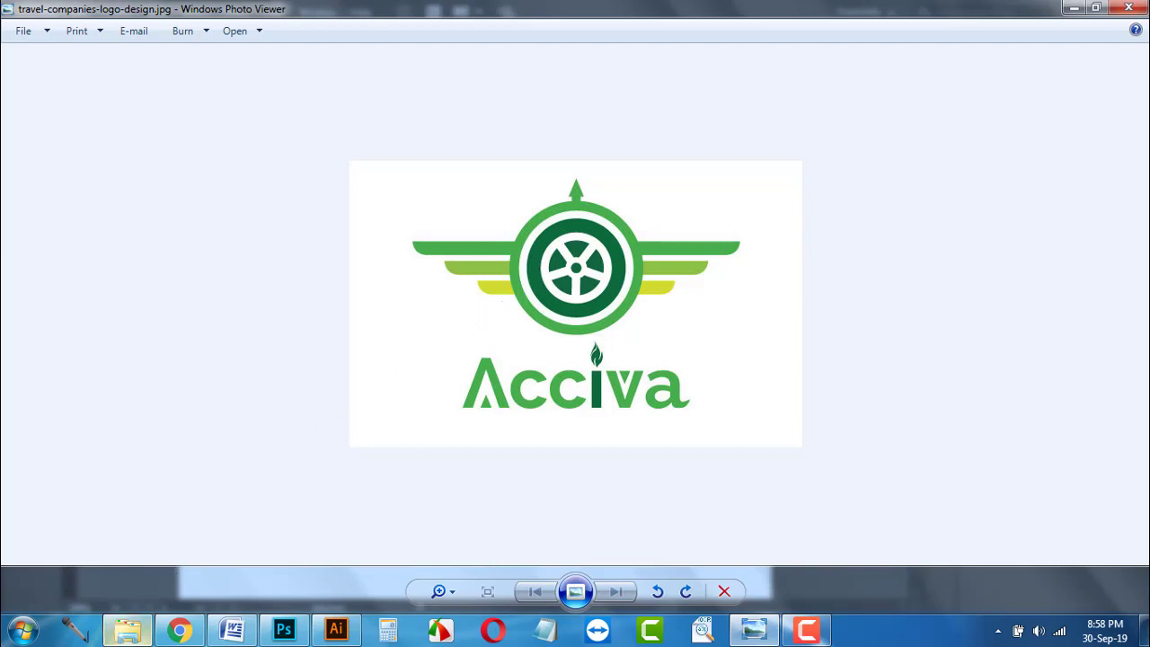
click(128, 629)
drag(231, 126, 636, 319)
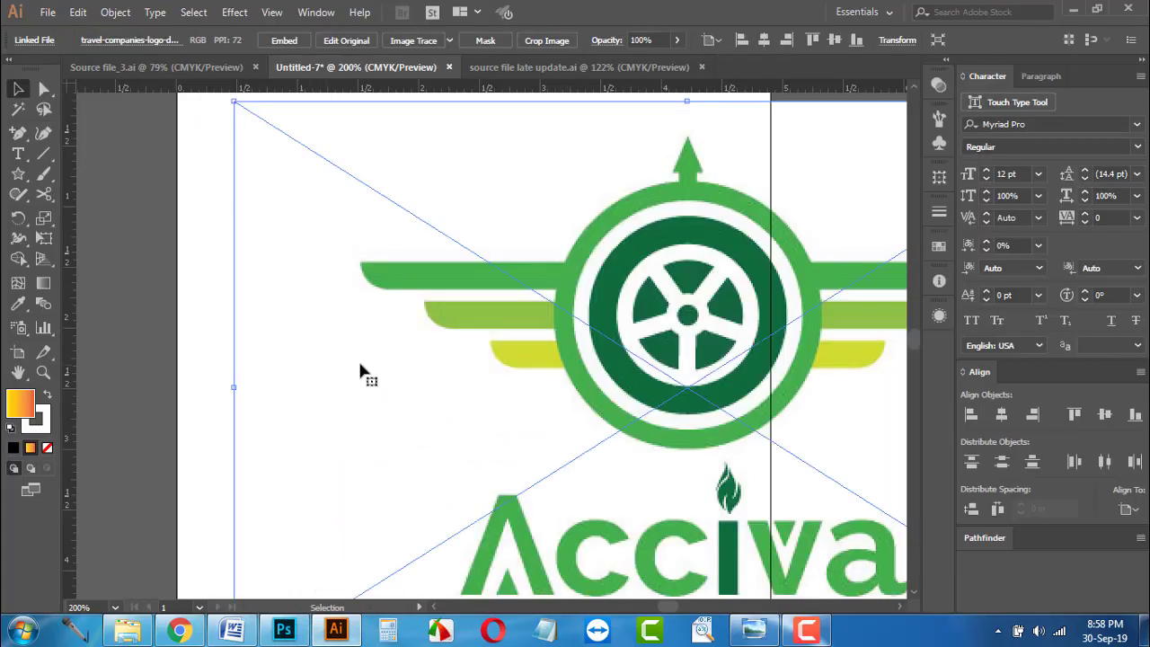
Step: Scale the placed Acciva logo image down and fit it into the artboard's upper-right corner as a reference
drag(236, 101, 546, 300)
click(18, 353)
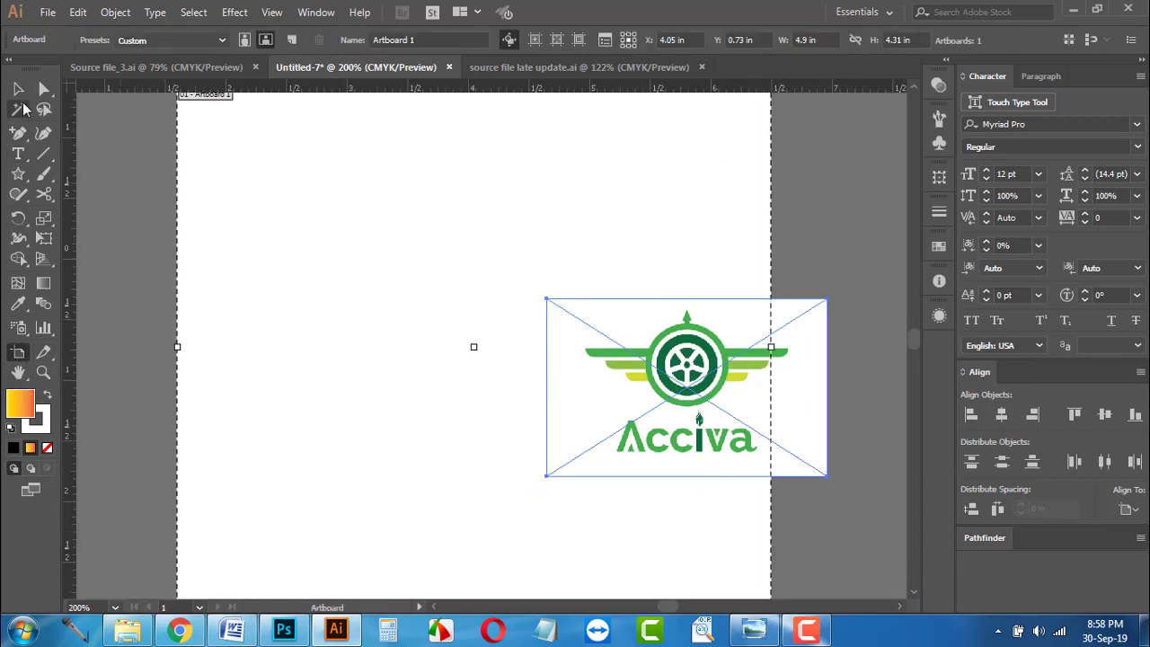
click(18, 89)
drag(680, 406, 596, 239)
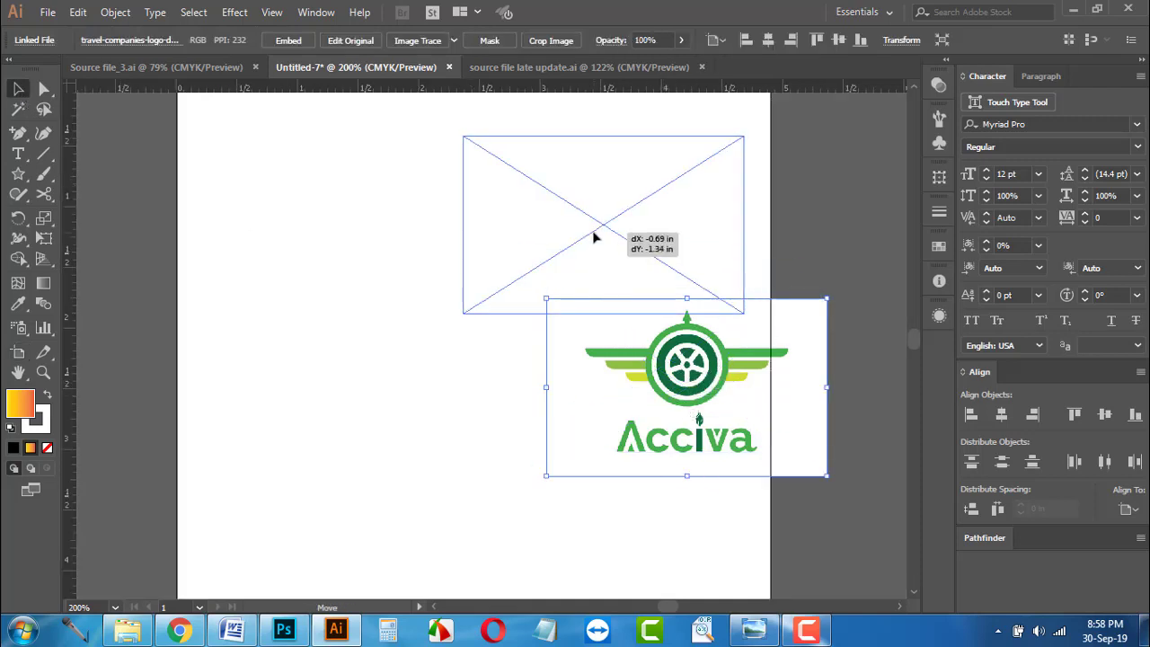
scroll(596, 239, up, 2)
drag(614, 303, 637, 253)
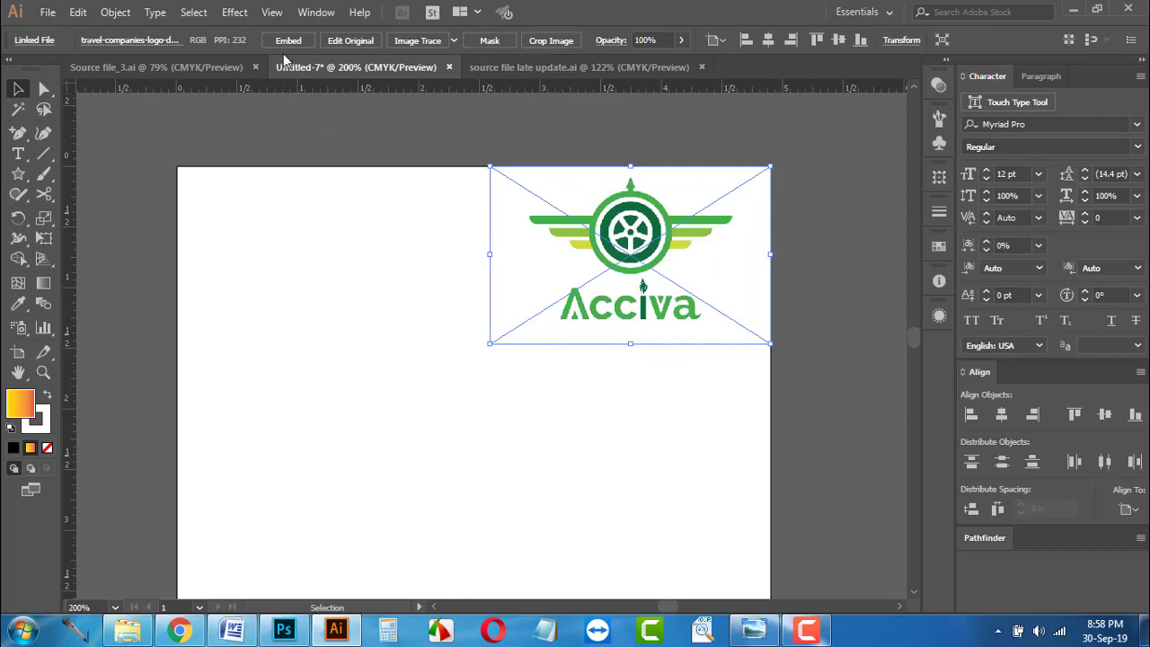
drag(489, 343, 529, 327)
click(528, 328)
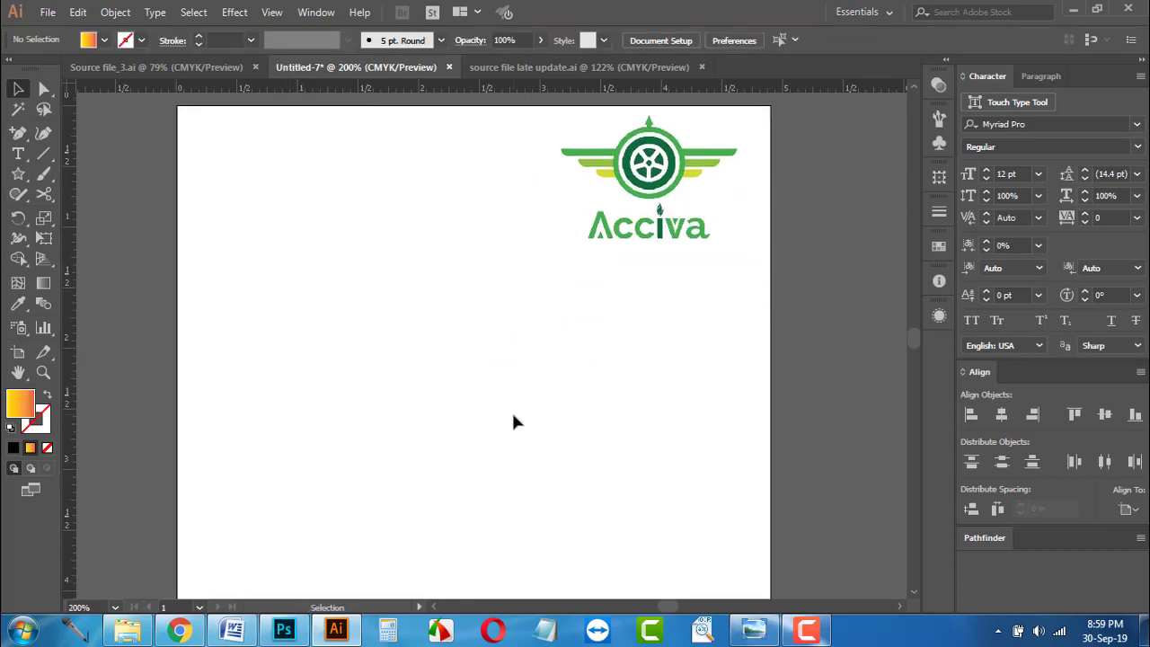
Step: Draw a circle about 1.4 in in diameter on the artboard, below and left of the reference logo
scroll(510, 413, down, 3)
scroll(509, 421, up, 1)
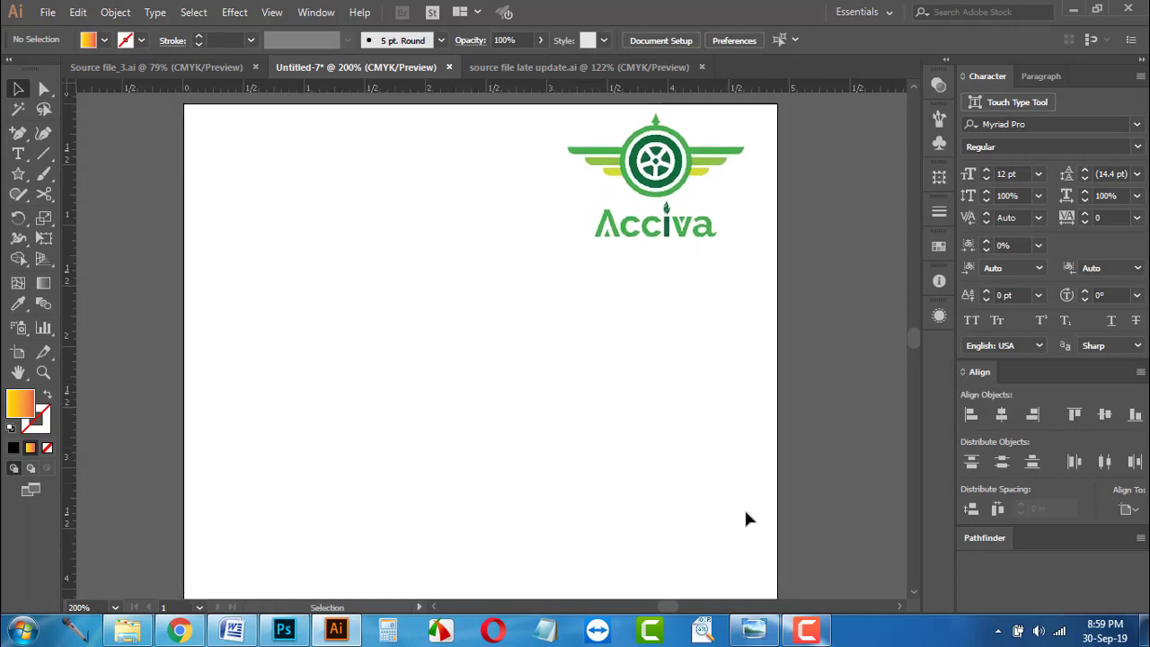
click(762, 630)
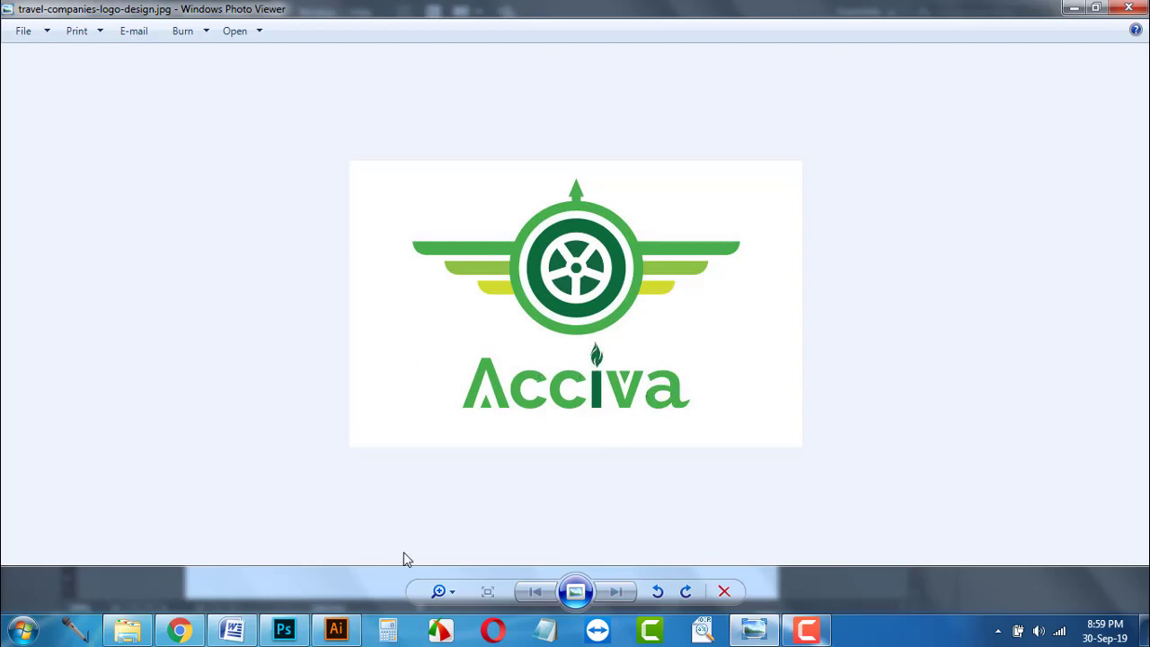
click(335, 628)
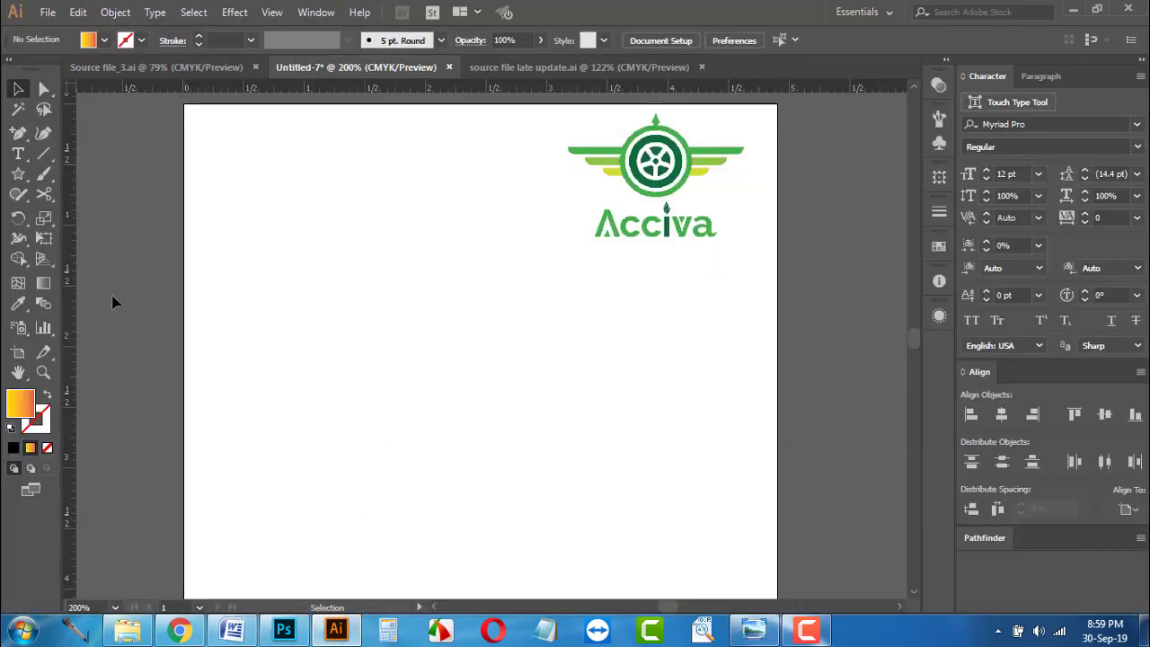
click(18, 174)
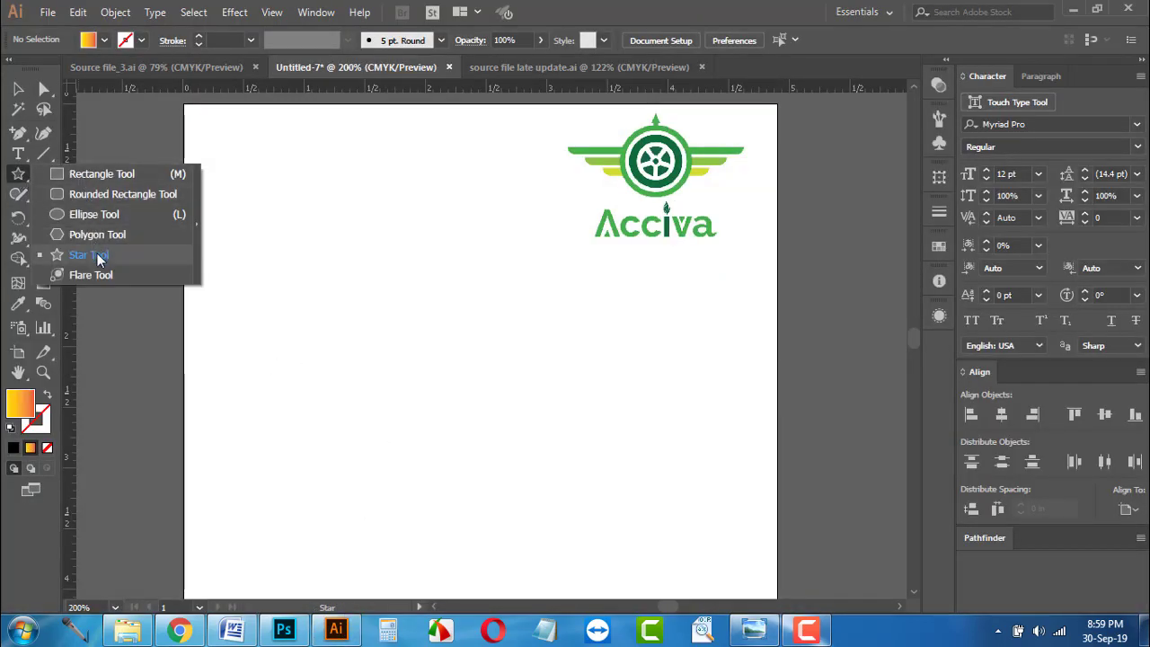
click(102, 215)
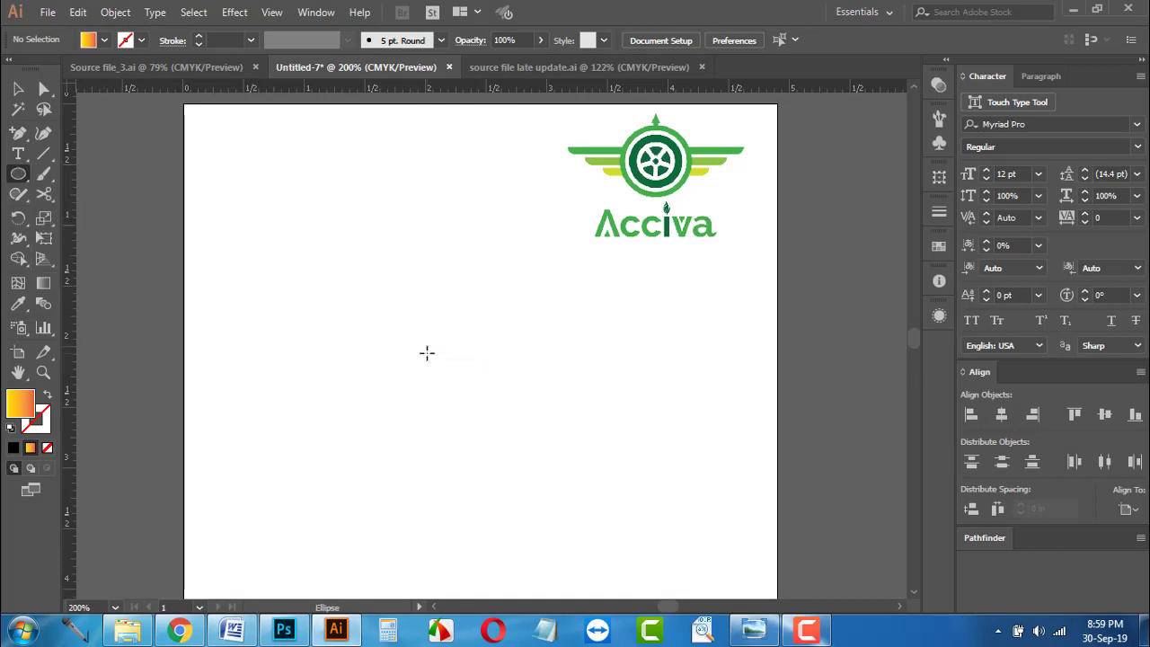
drag(427, 352, 518, 392)
Step: Fill the circle with the green sampled from the outer ring of the reference logo
click(18, 304)
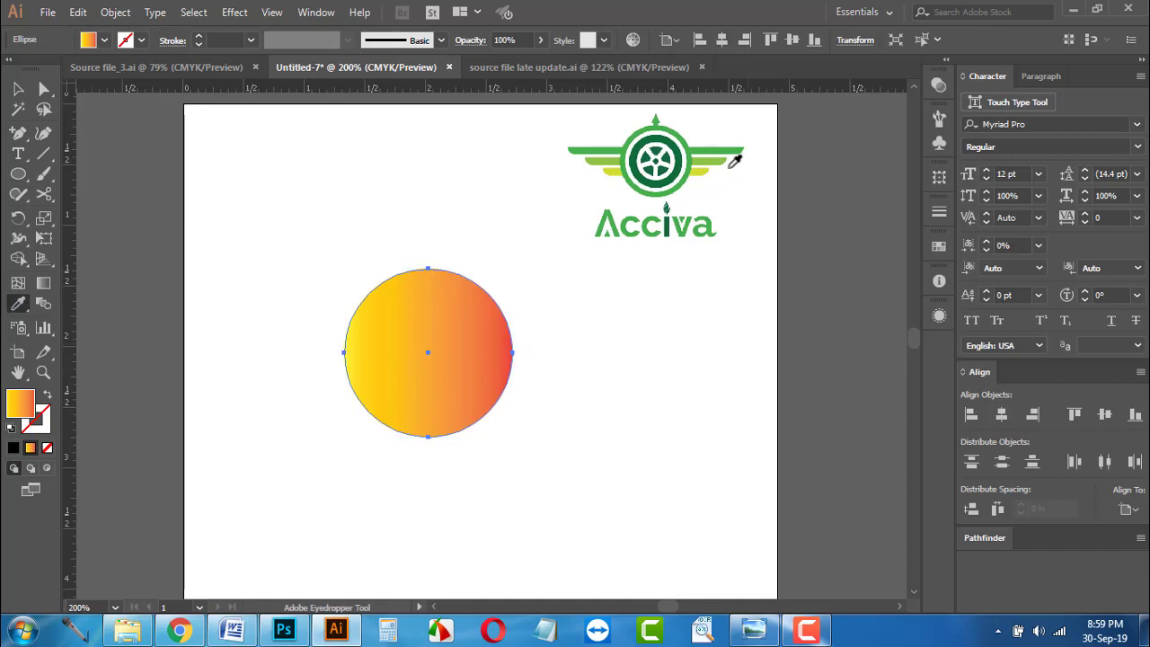
click(682, 139)
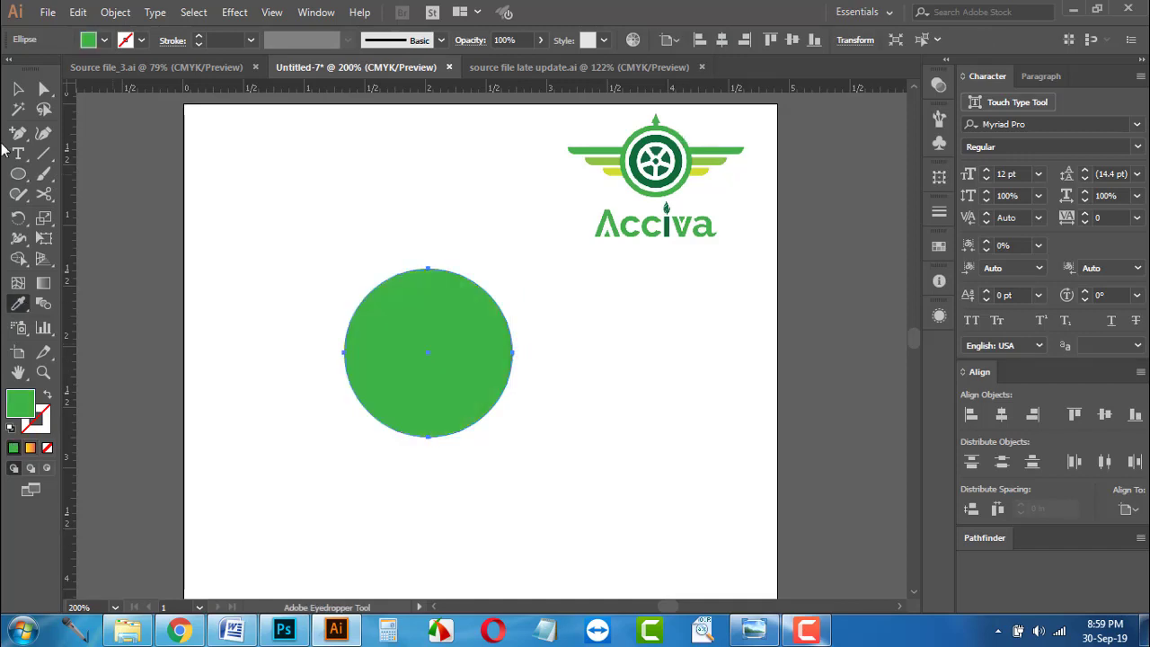
click(18, 89)
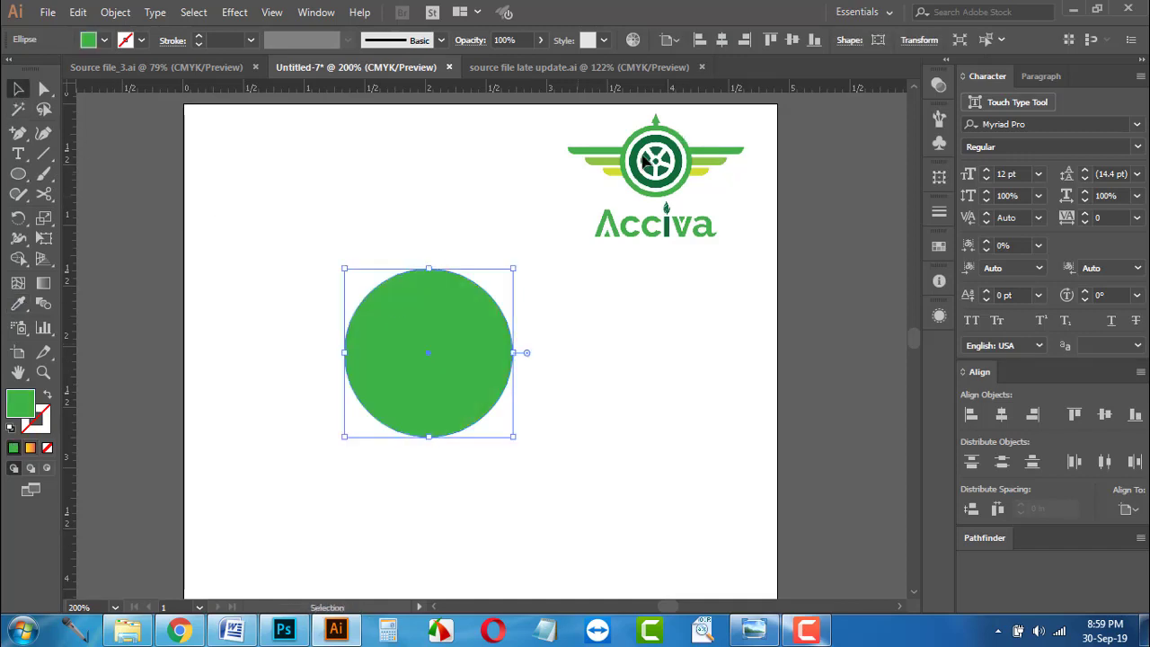
scroll(643, 160, up, 3)
scroll(643, 159, down, 1)
drag(415, 357, 457, 288)
scroll(638, 171, up, 1)
scroll(626, 175, up, 1)
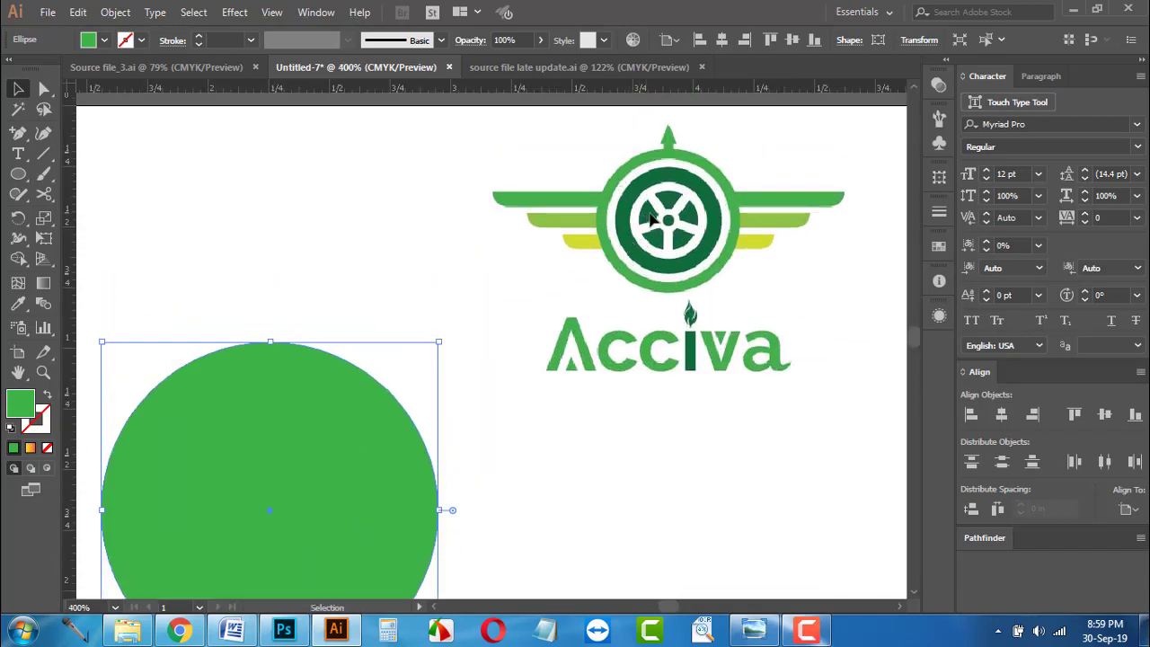
scroll(699, 259, down, 1)
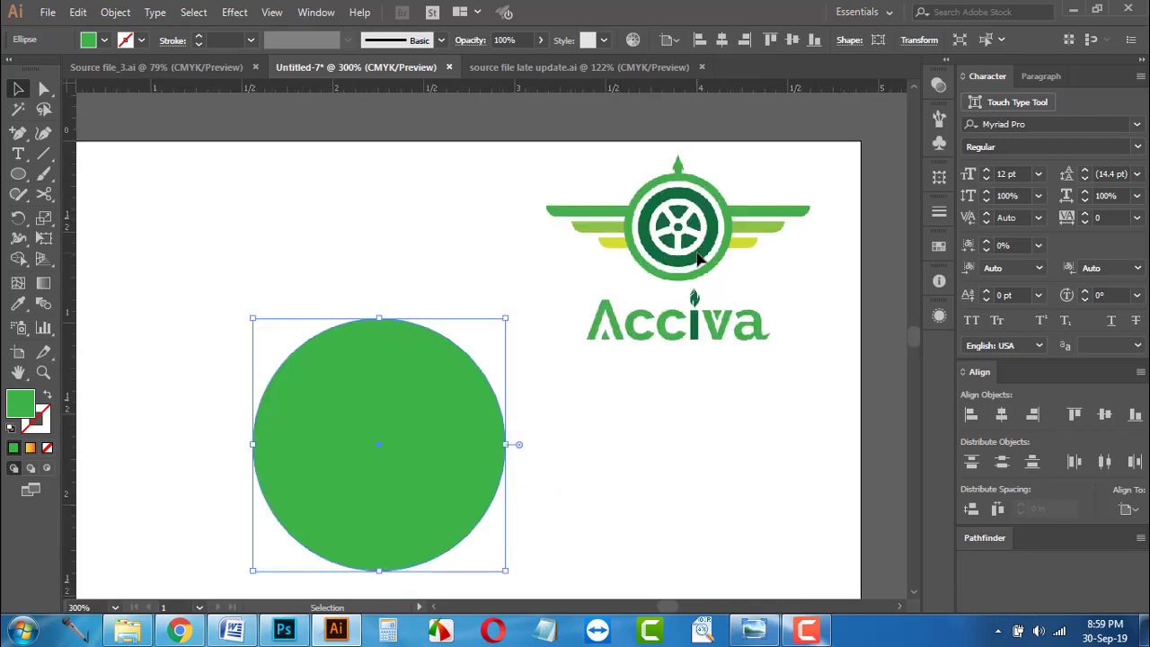
scroll(698, 260, down, 1)
key(space)
drag(580, 385, 642, 351)
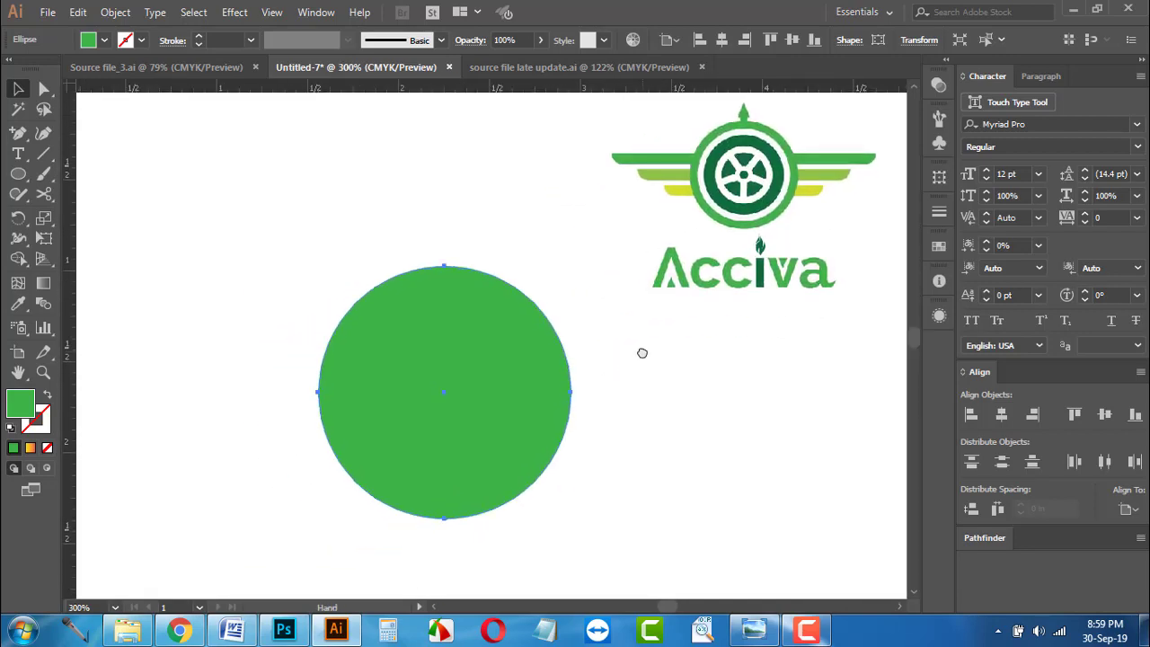
key(v)
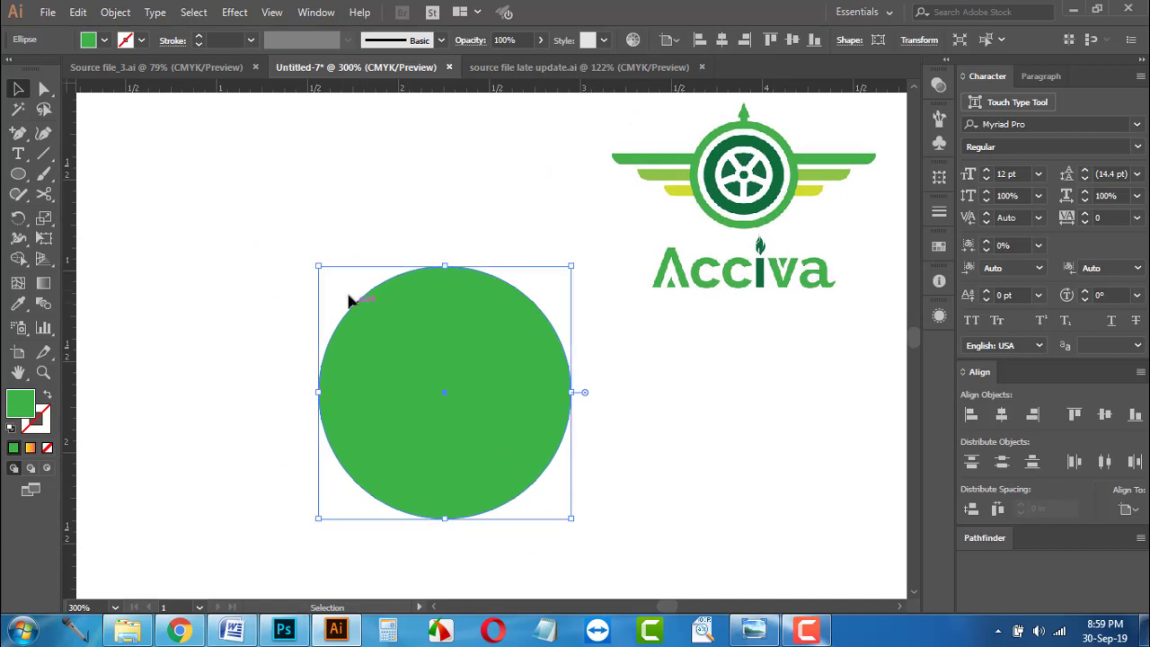
drag(319, 269, 341, 283)
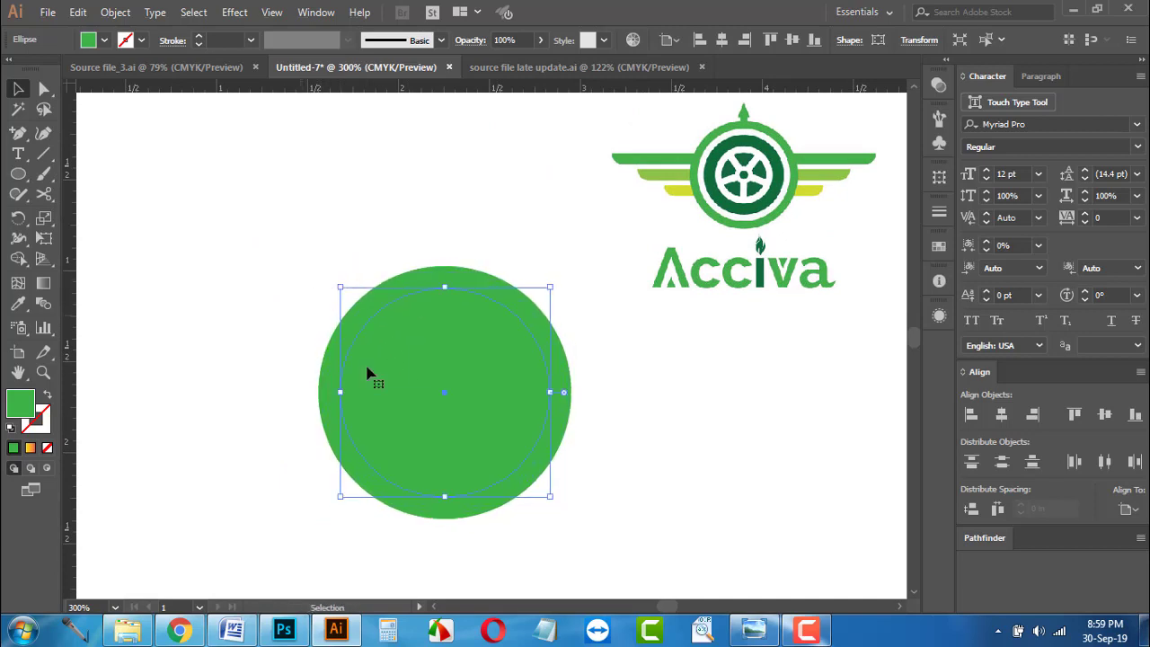
key(Delete)
Step: Create a smaller concentric circle from the green circle with Offset Path at -0.11 in, Miter joins and miter limit 4
click(337, 339)
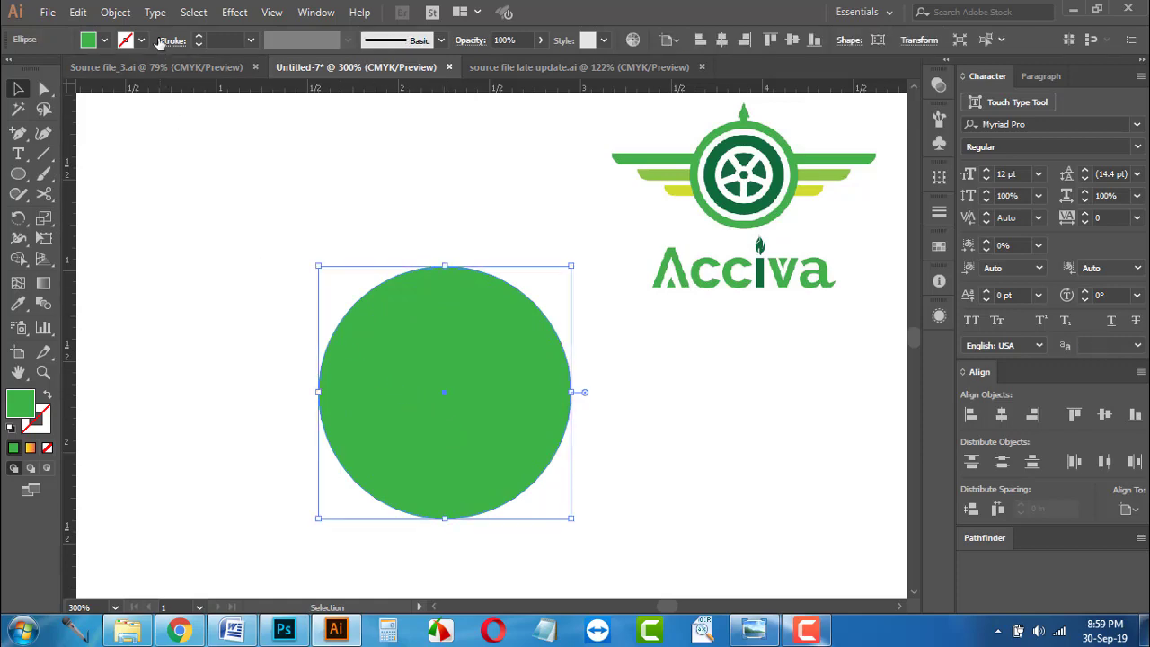
click(115, 11)
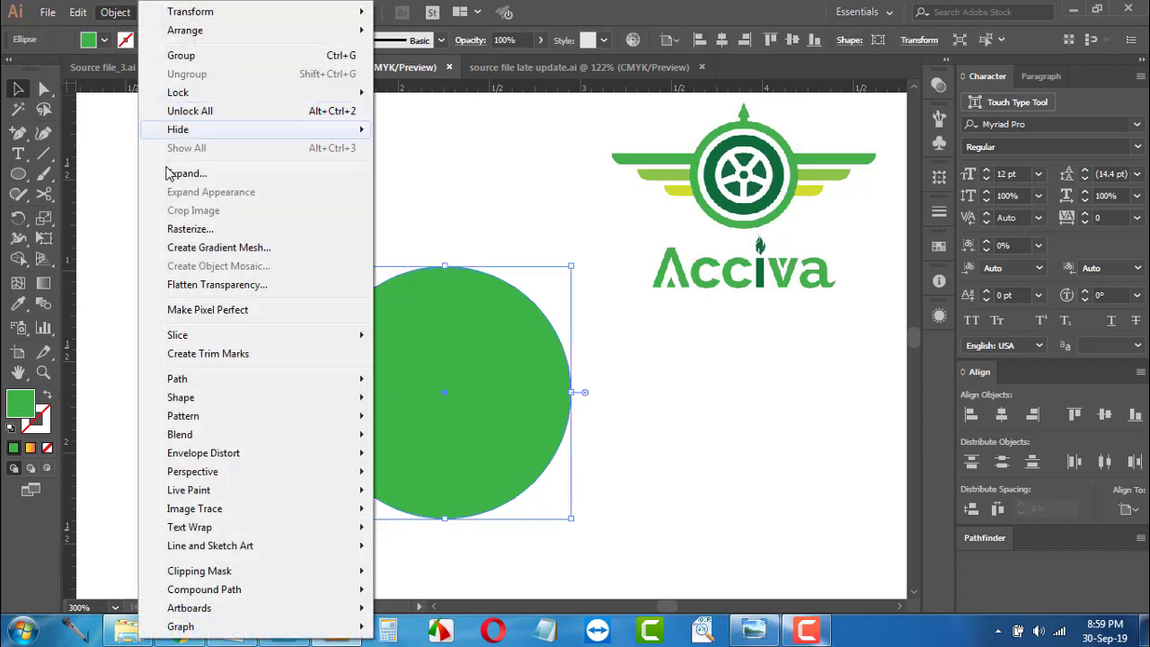
mouse_move(358, 383)
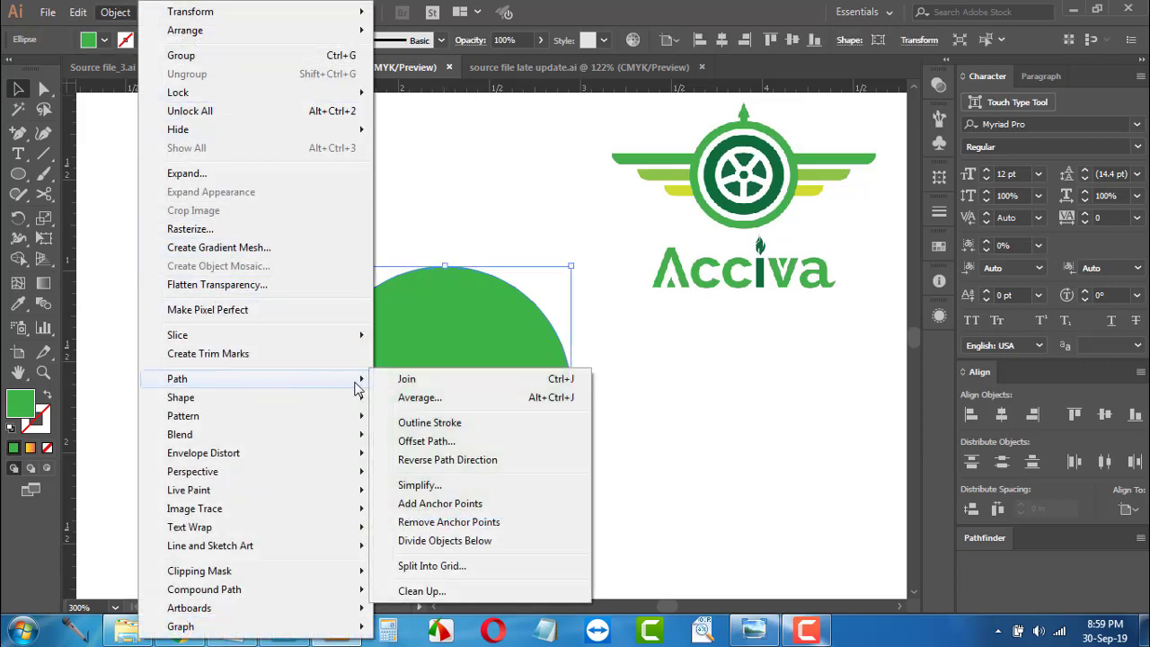
click(460, 440)
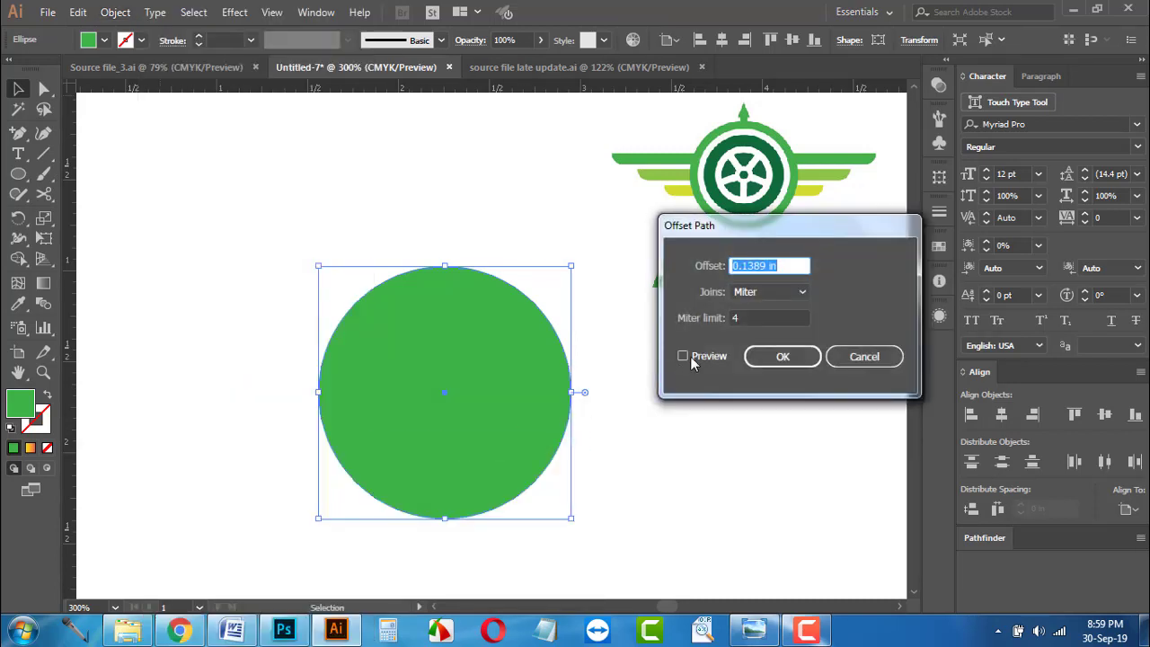
click(684, 356)
click(732, 265)
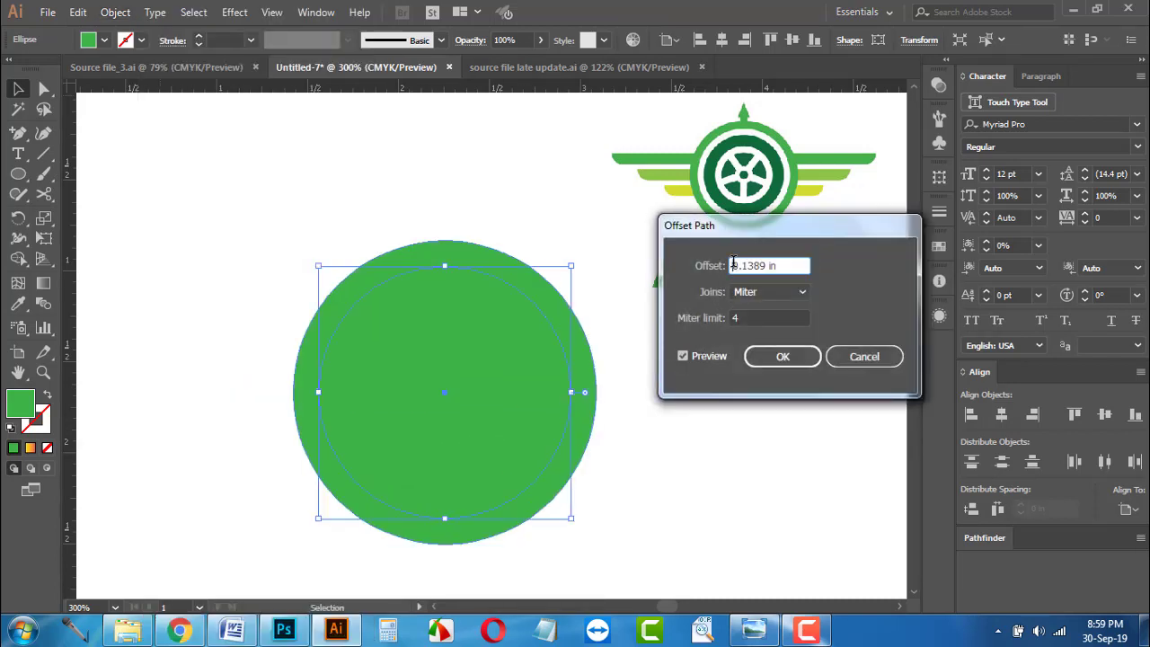
text(-)
click(754, 315)
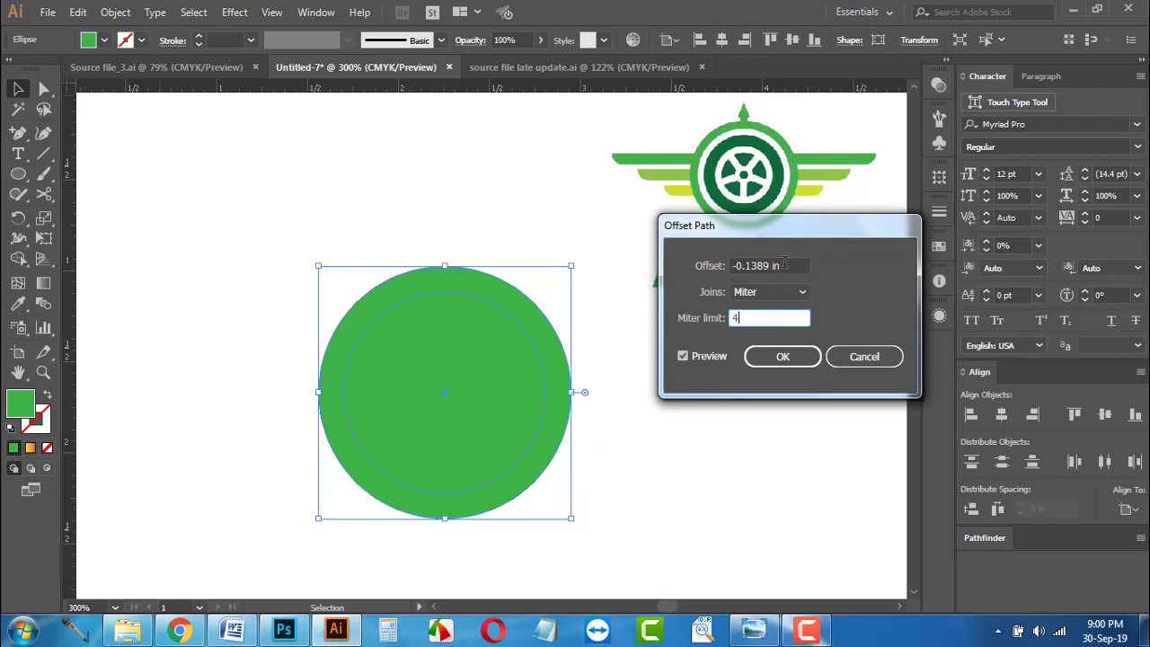
click(784, 263)
key(Down)
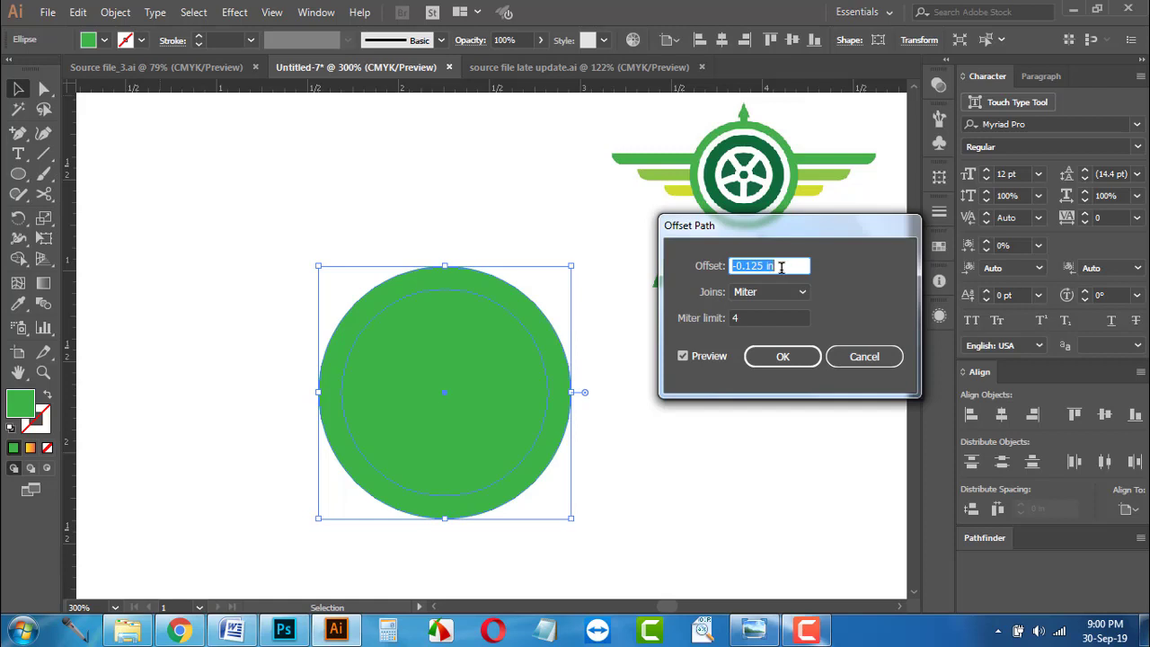
click(764, 266)
click(772, 319)
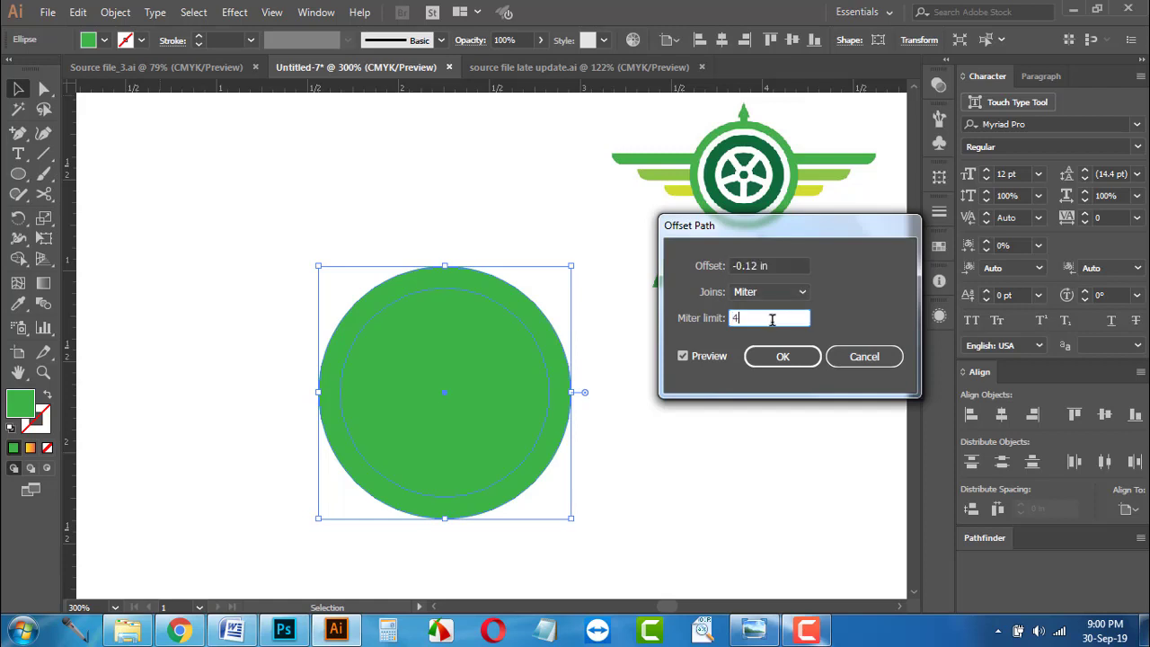
drag(757, 262, 752, 263)
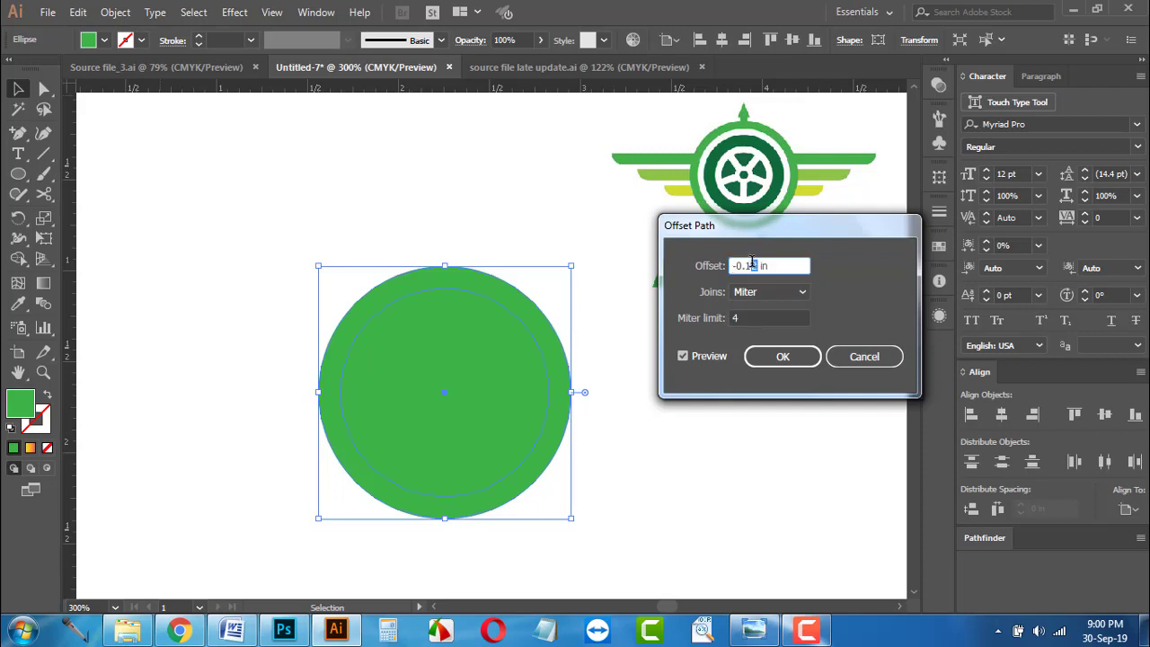
text(10)
click(783, 317)
click(779, 266)
click(785, 357)
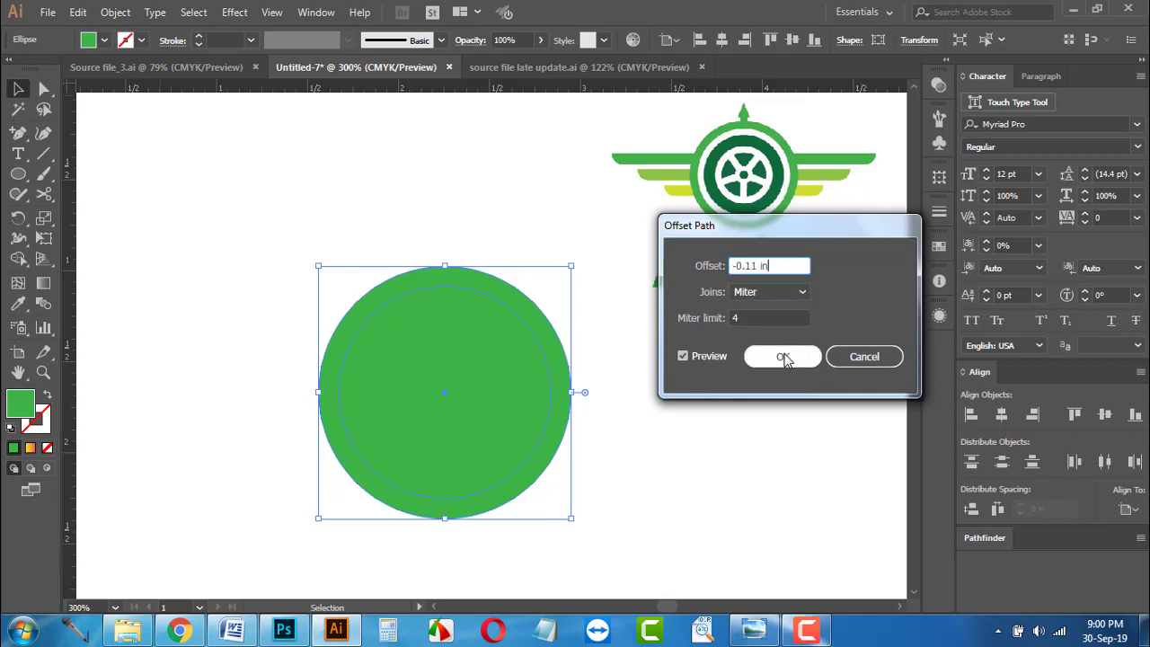
Step: Fill the inner offset circle with the white sampled from the reference logo
click(19, 305)
click(709, 151)
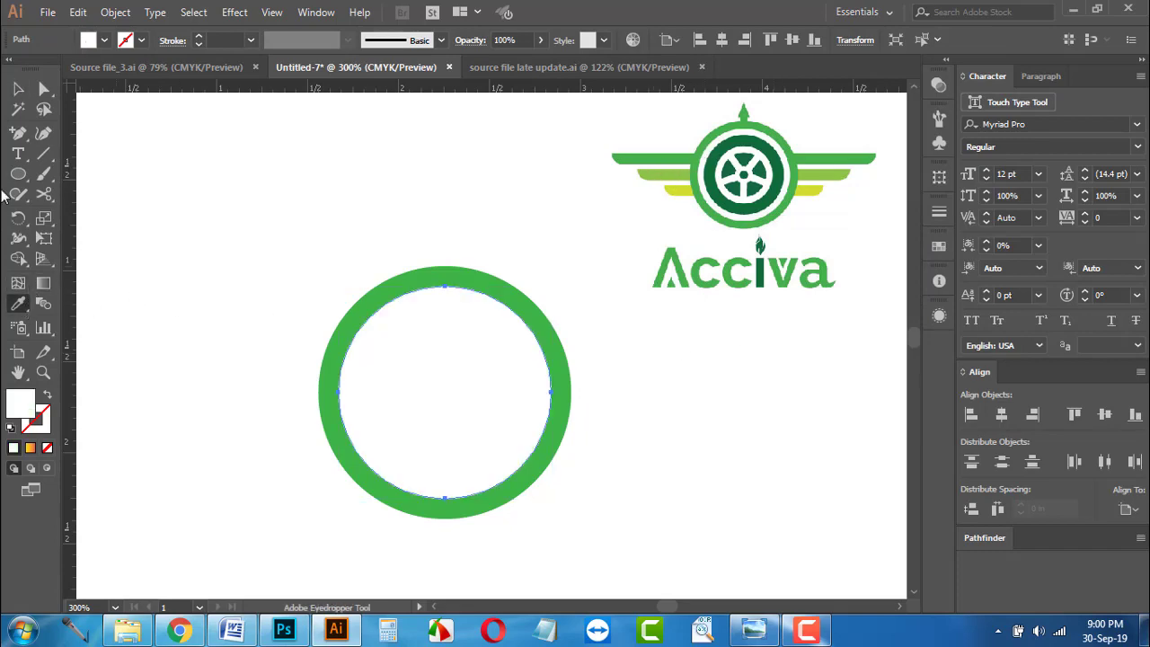
click(18, 88)
Step: Offset the white circle's path inward by -0.11 in with Miter joins and miter limit 4
click(115, 11)
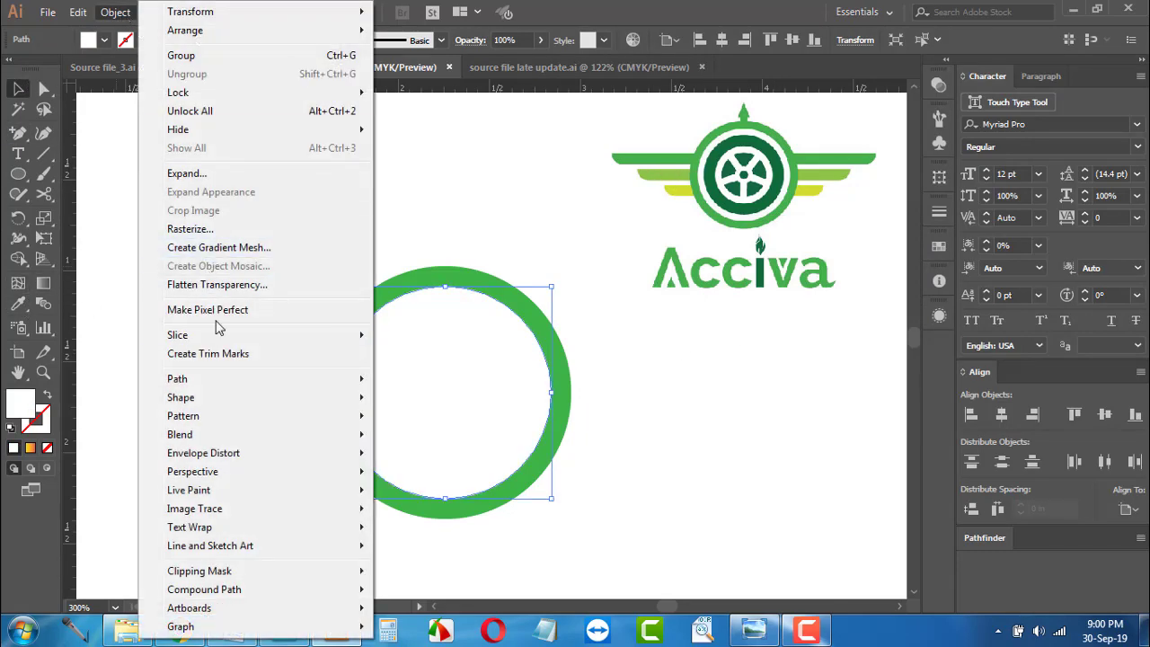
mouse_move(361, 378)
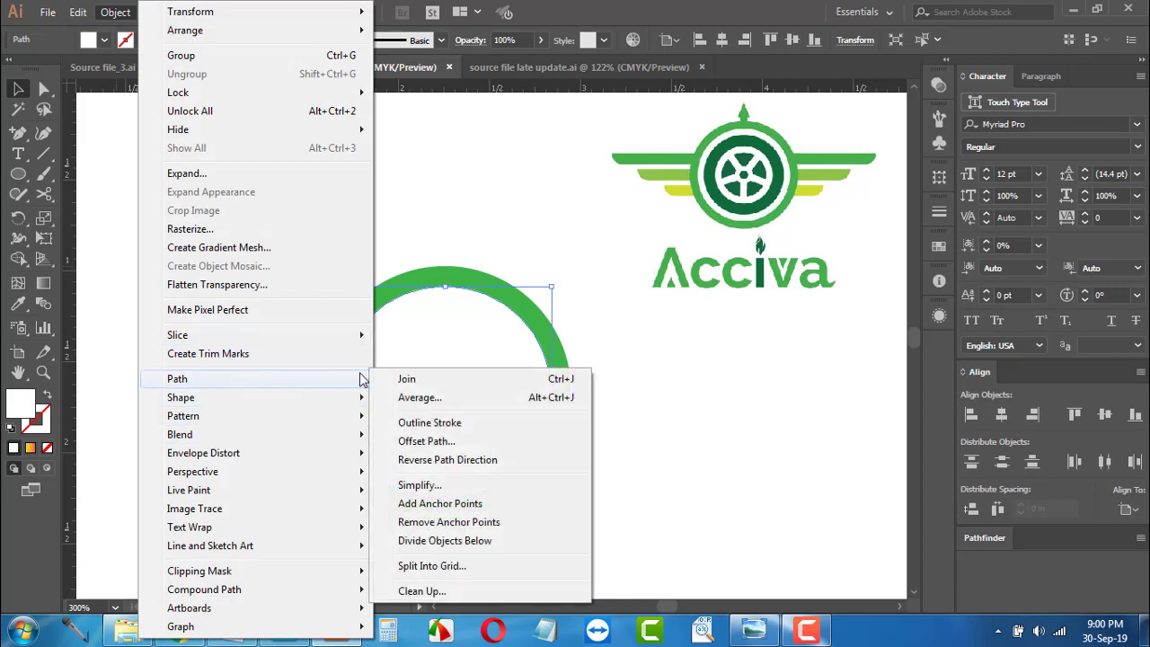
click(427, 441)
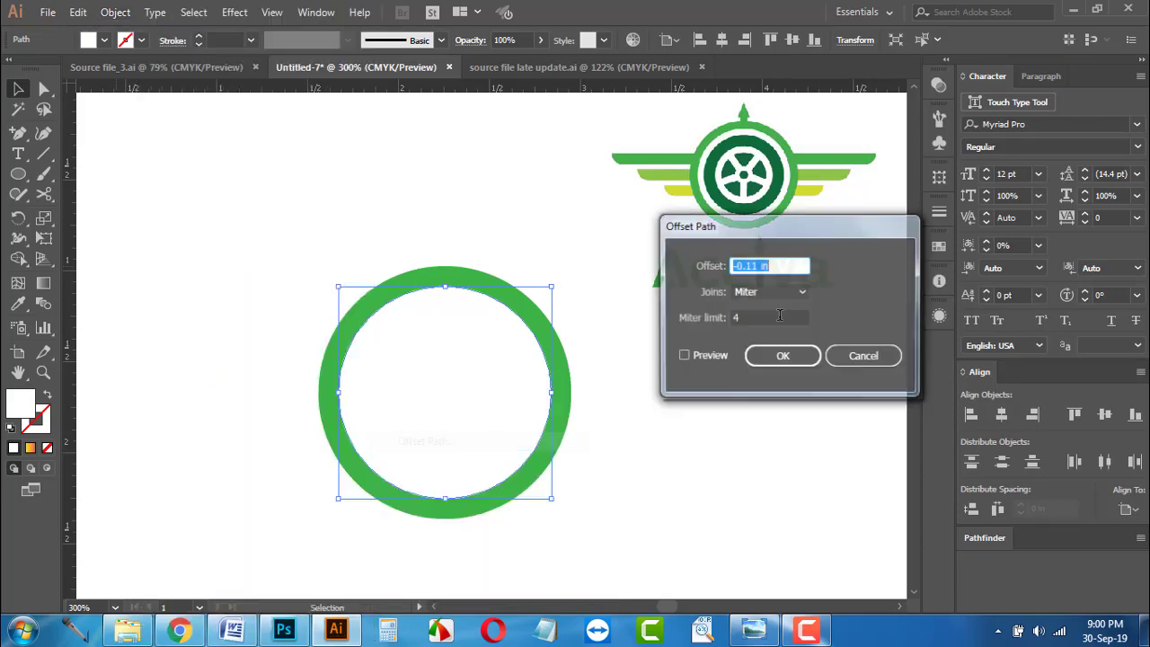
click(682, 356)
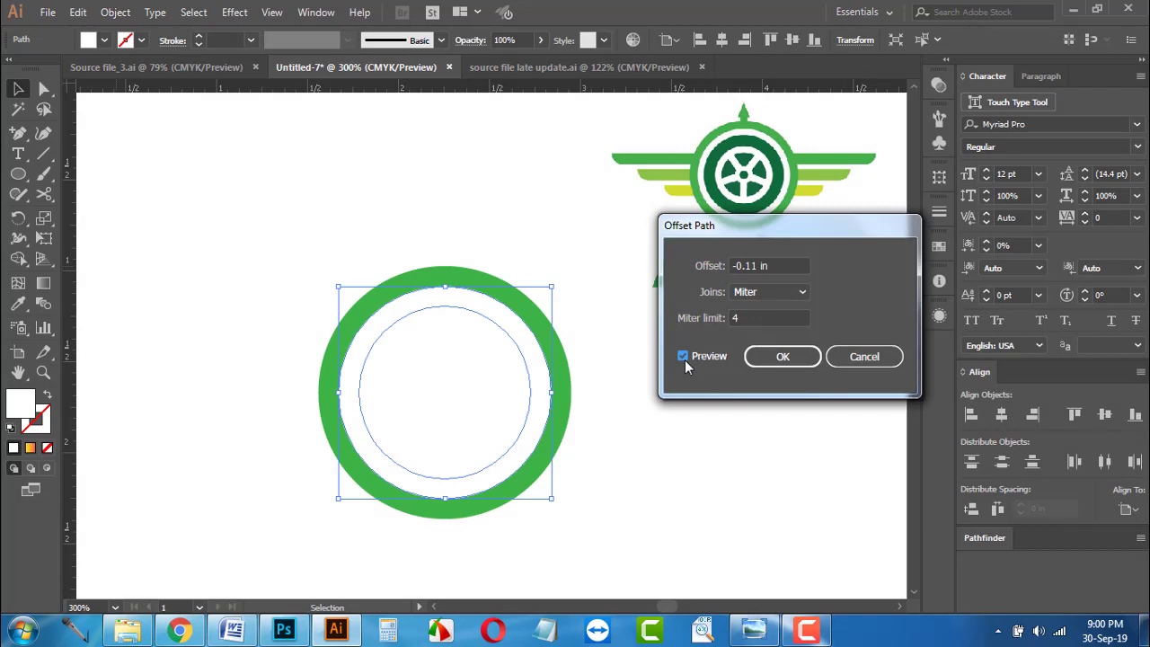
click(783, 358)
Step: Fill the innermost offset circle with the dark green sampled from the reference logo's wheel
click(14, 307)
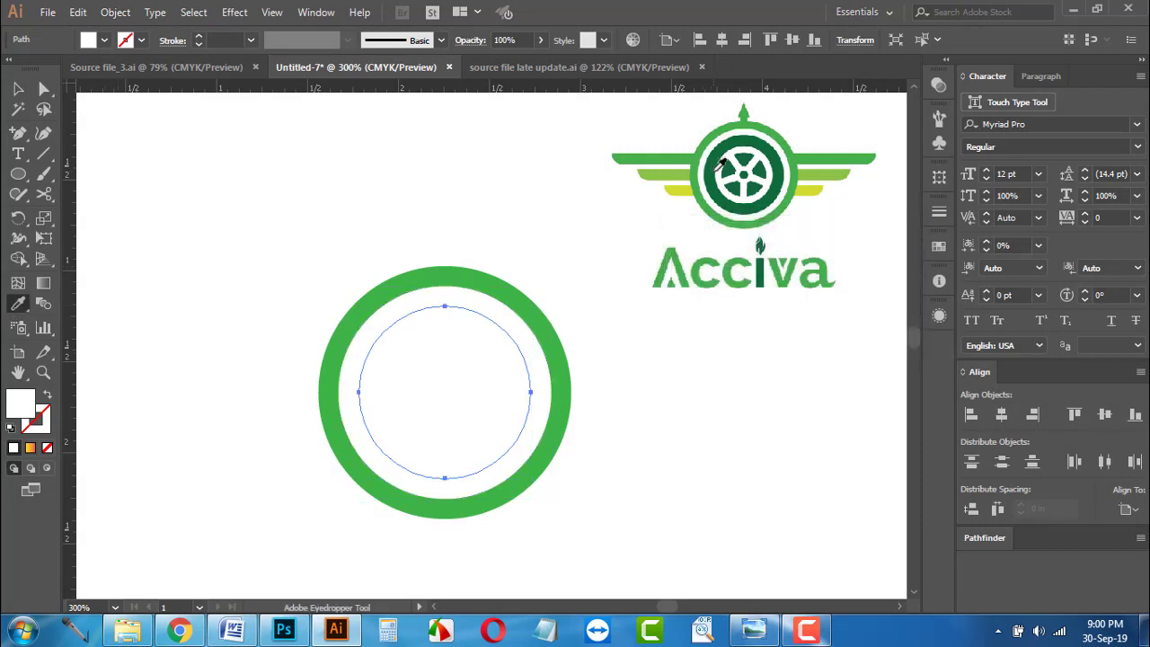
click(717, 167)
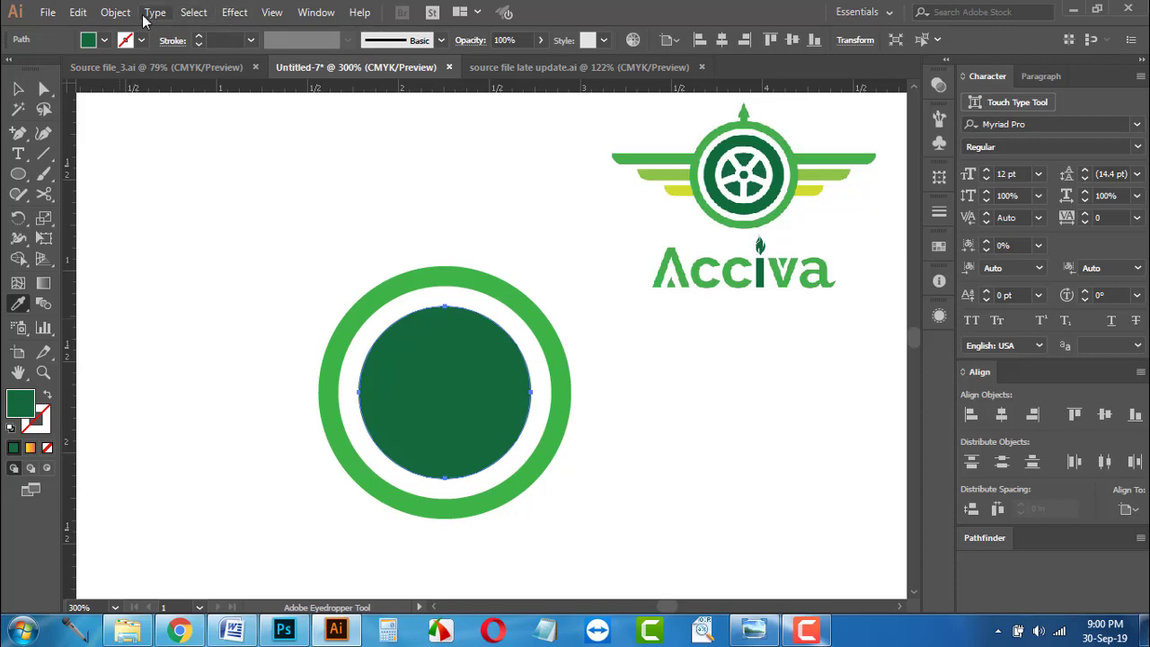
Step: Offset the dark green circle's path by -0.11 in with Miter joins and fill the new circle with the logo wheel's white
click(116, 12)
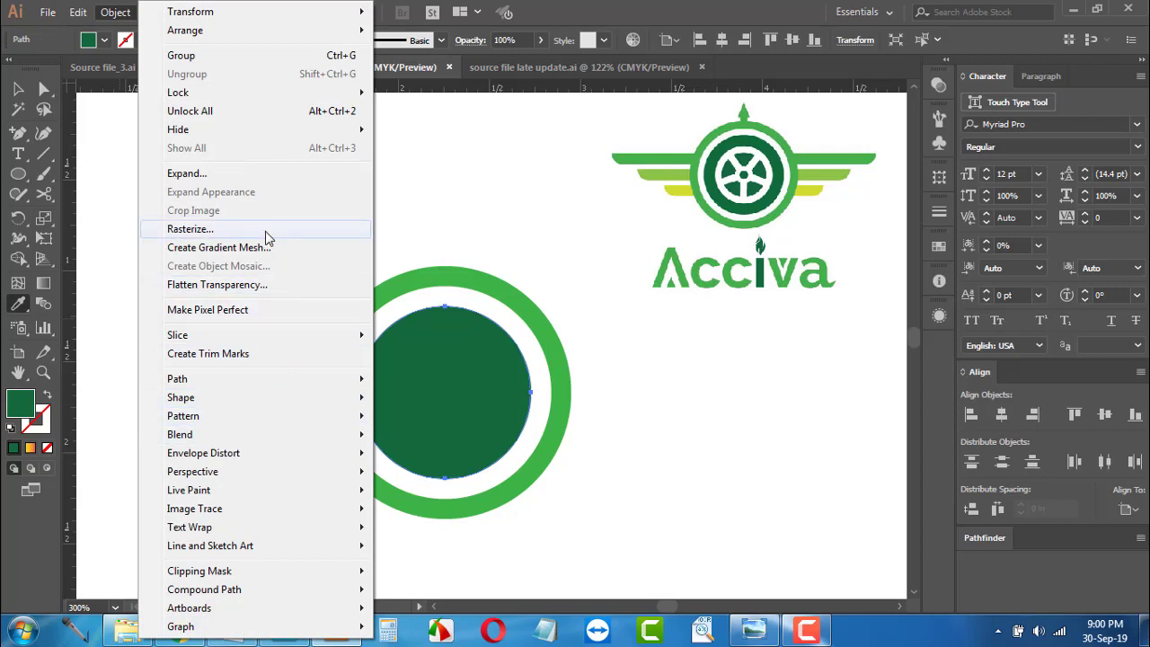
mouse_move(312, 380)
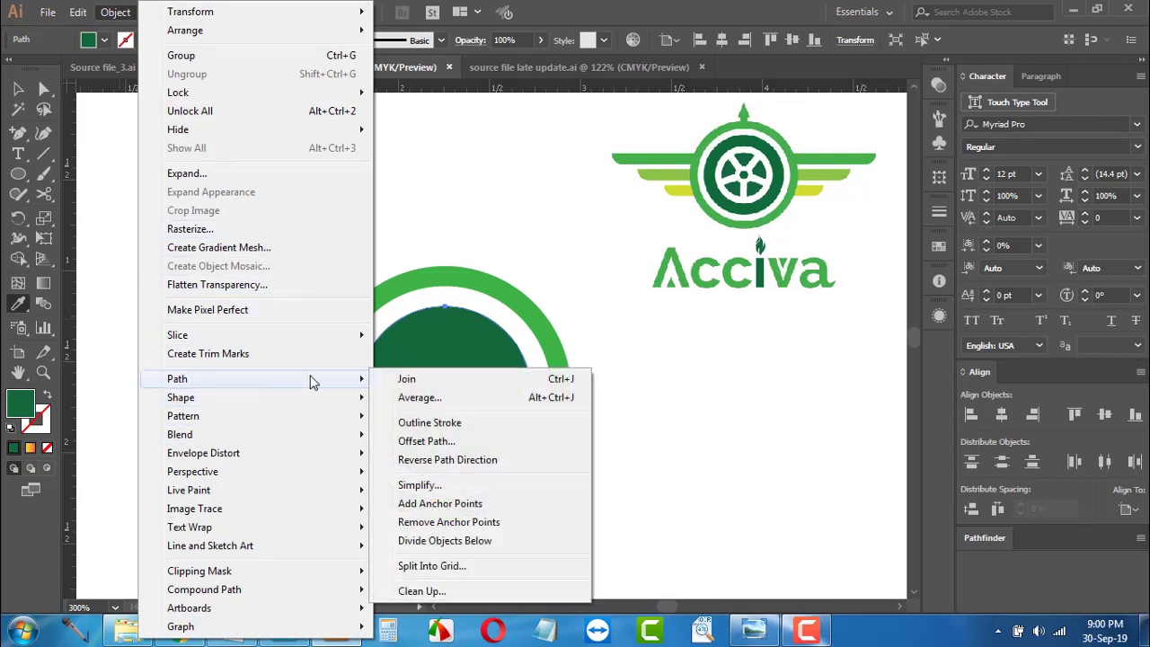
click(488, 440)
click(682, 357)
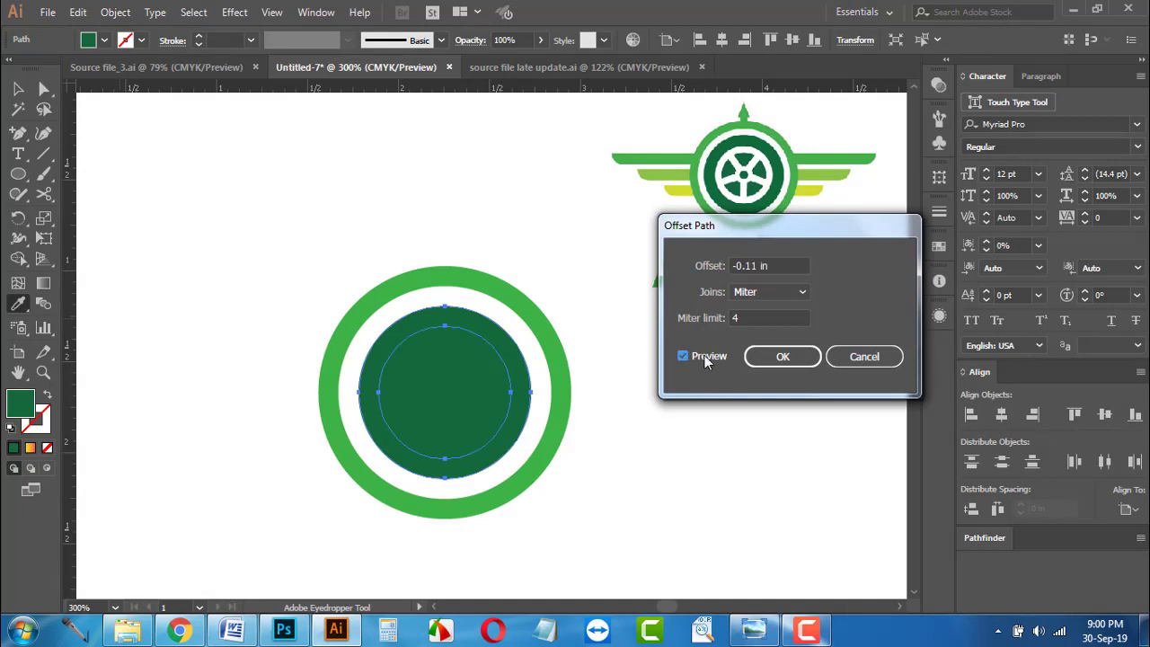
click(779, 358)
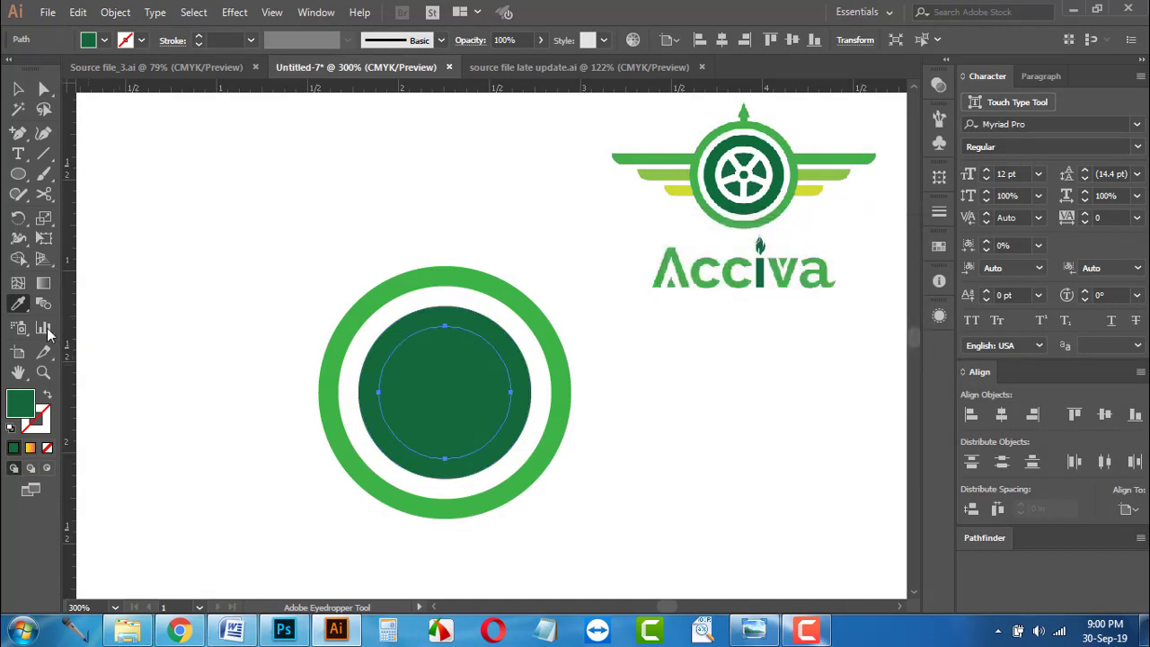
click(723, 166)
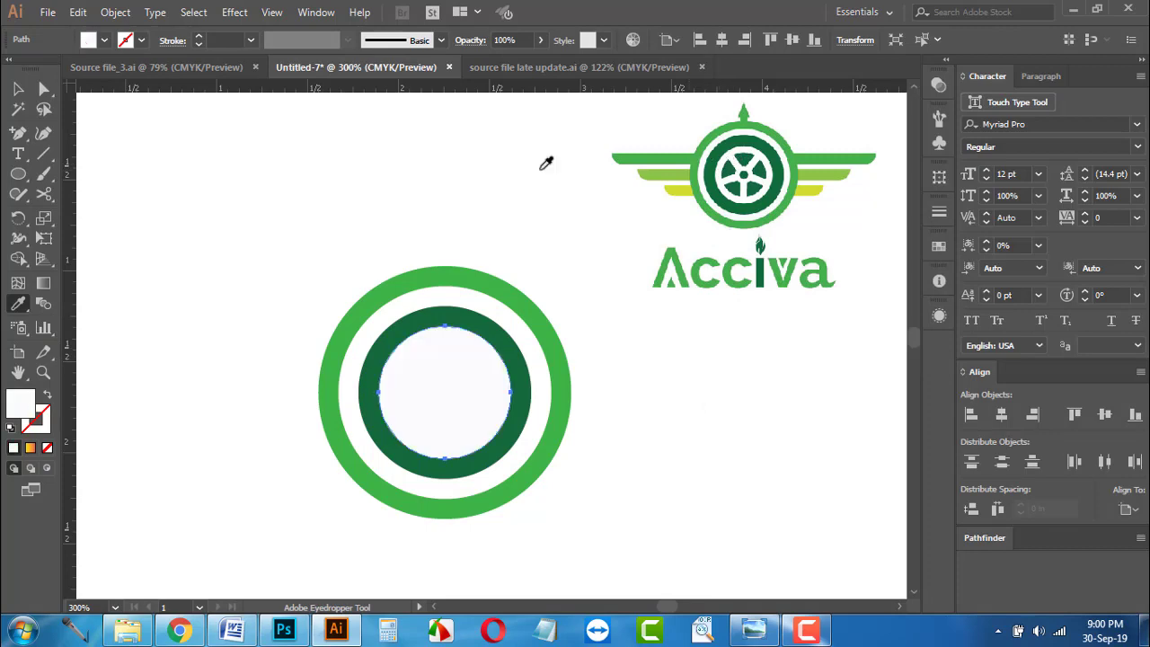
Step: Offset the inner white circle's path by -0.11 in with Miter joins and fill the new circle with the ring's dark green
click(119, 13)
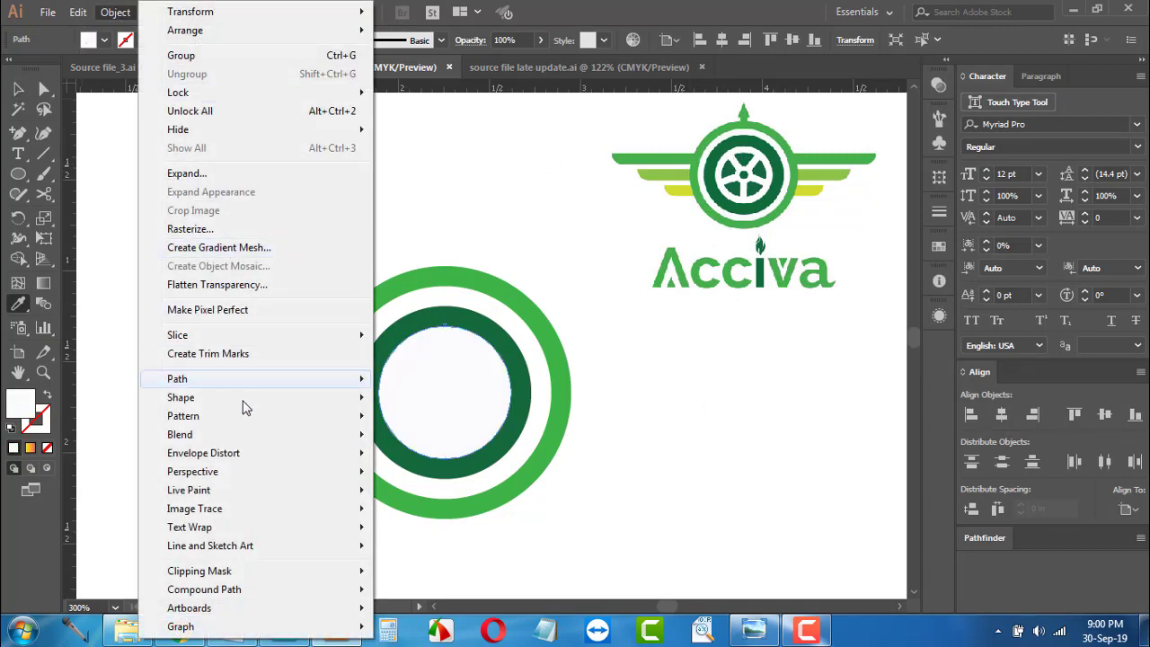
mouse_move(251, 385)
click(446, 448)
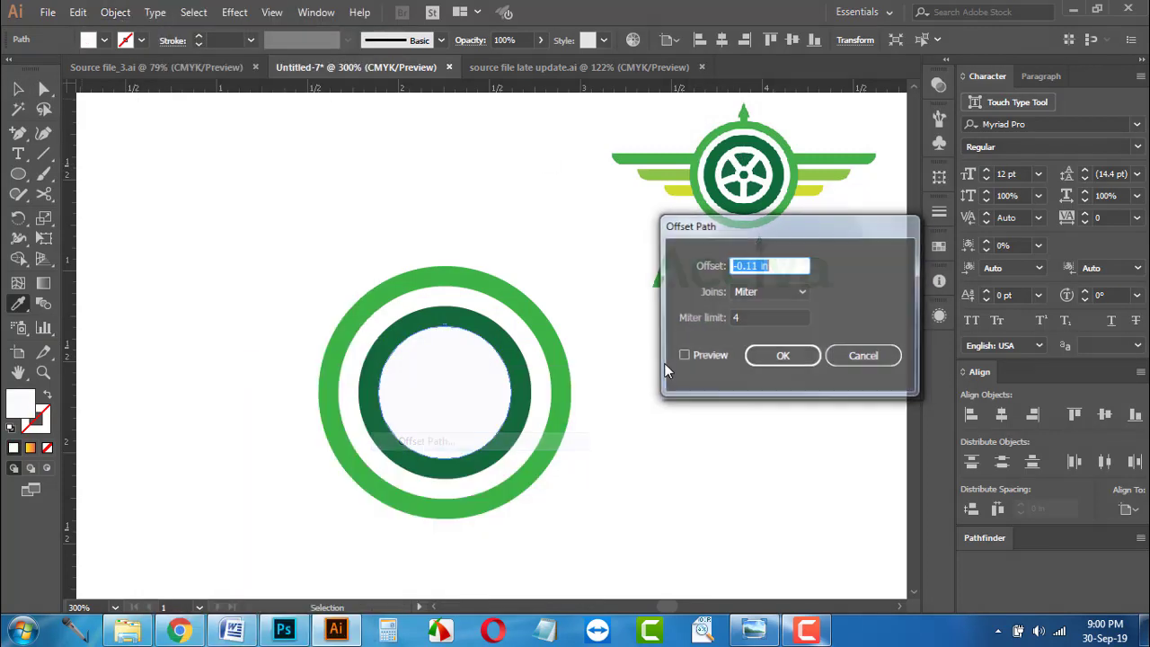
click(683, 357)
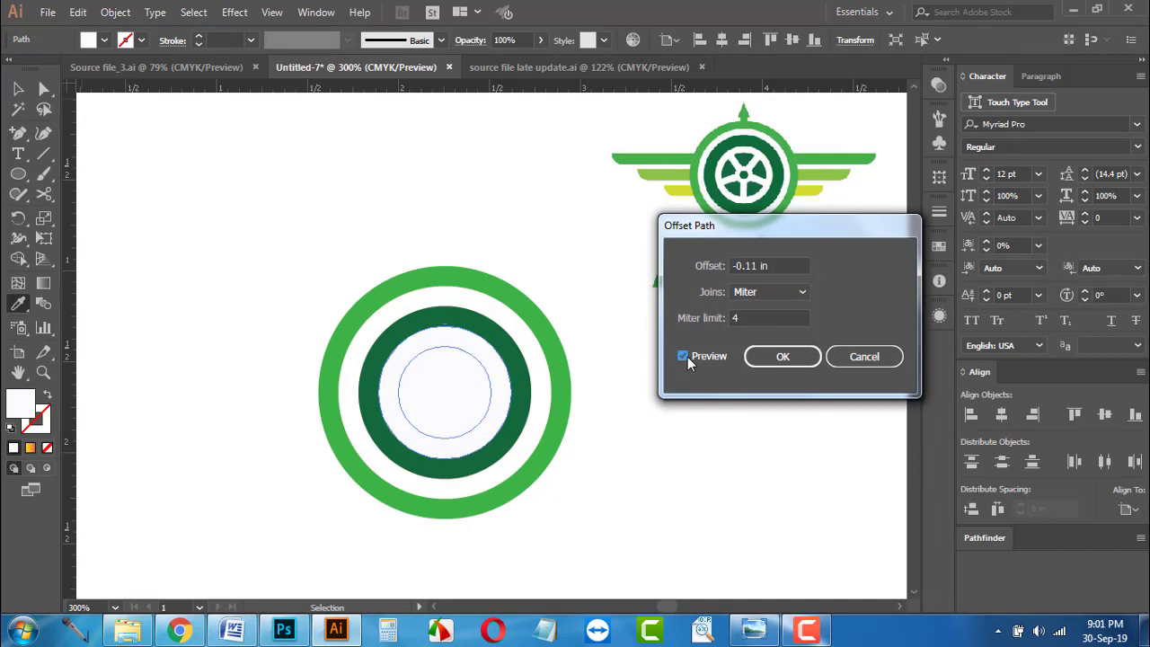
click(782, 357)
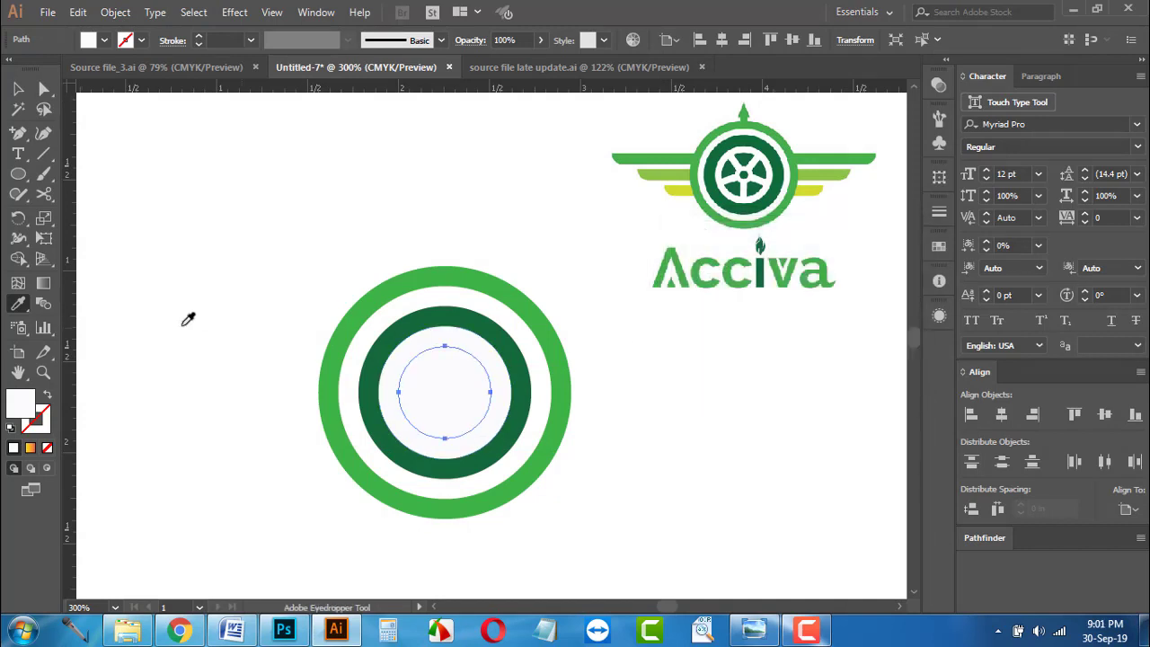
click(403, 334)
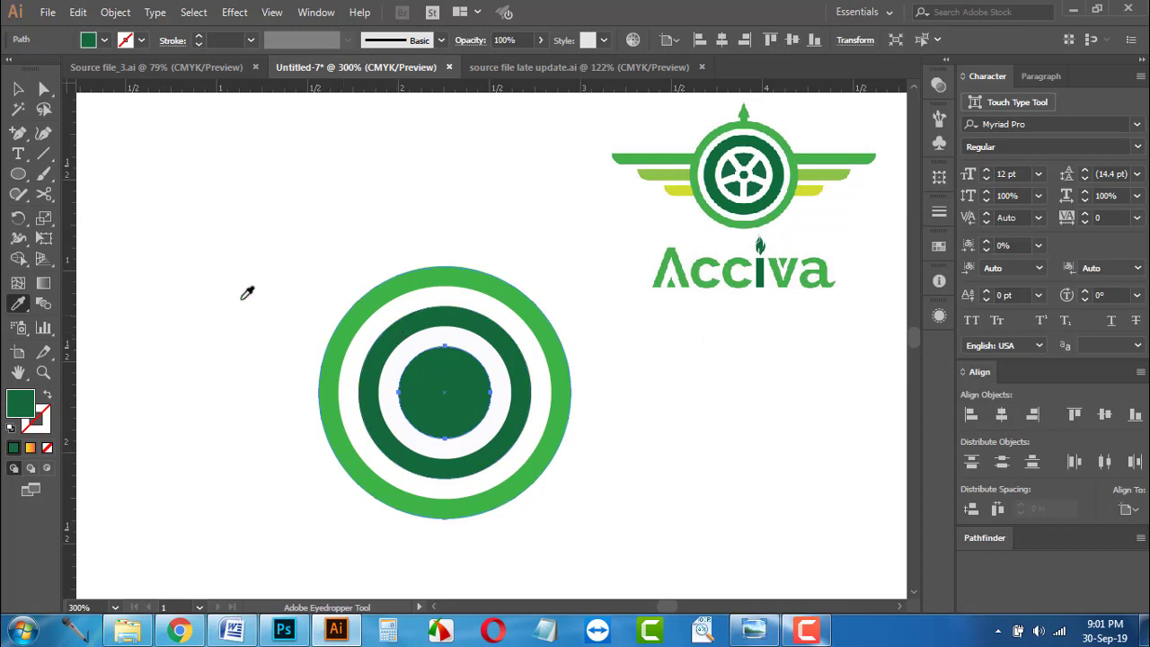
Step: Make a smaller concentric copy of the innermost dark green circle and fill it with white
click(15, 89)
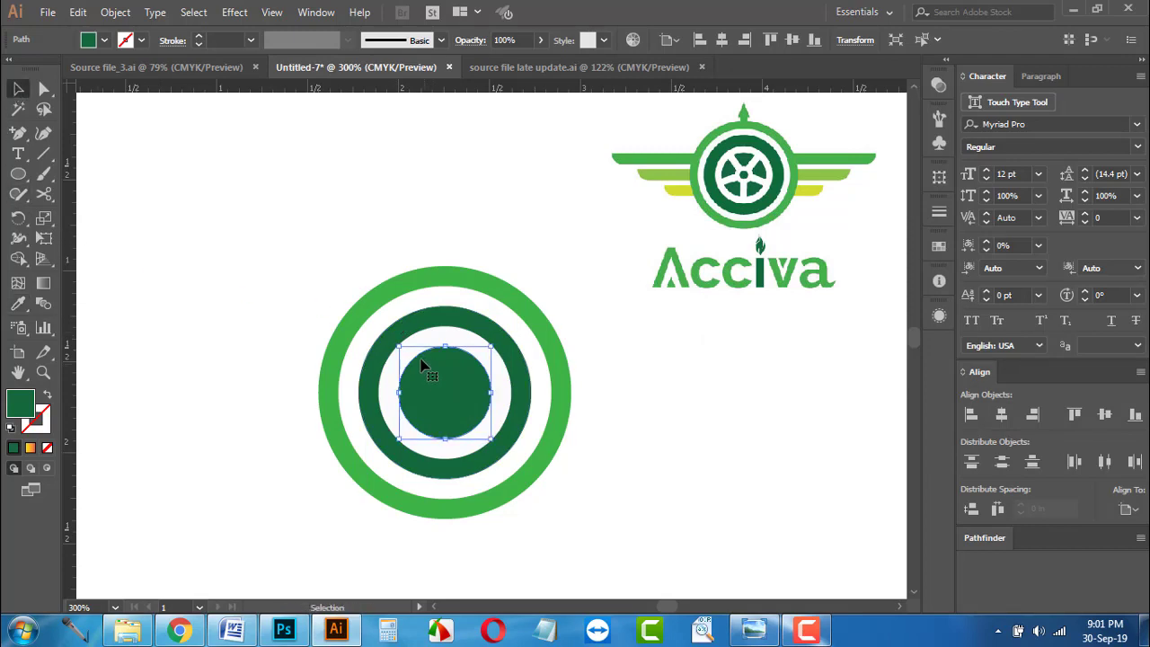
drag(400, 347, 418, 365)
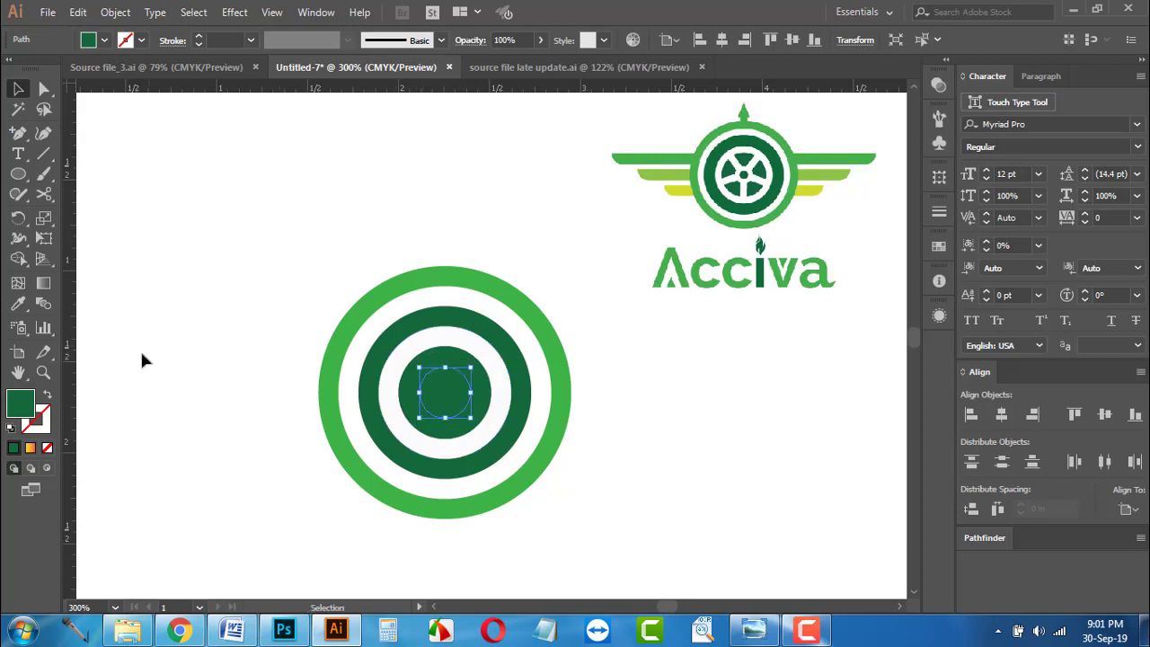
click(18, 303)
click(242, 319)
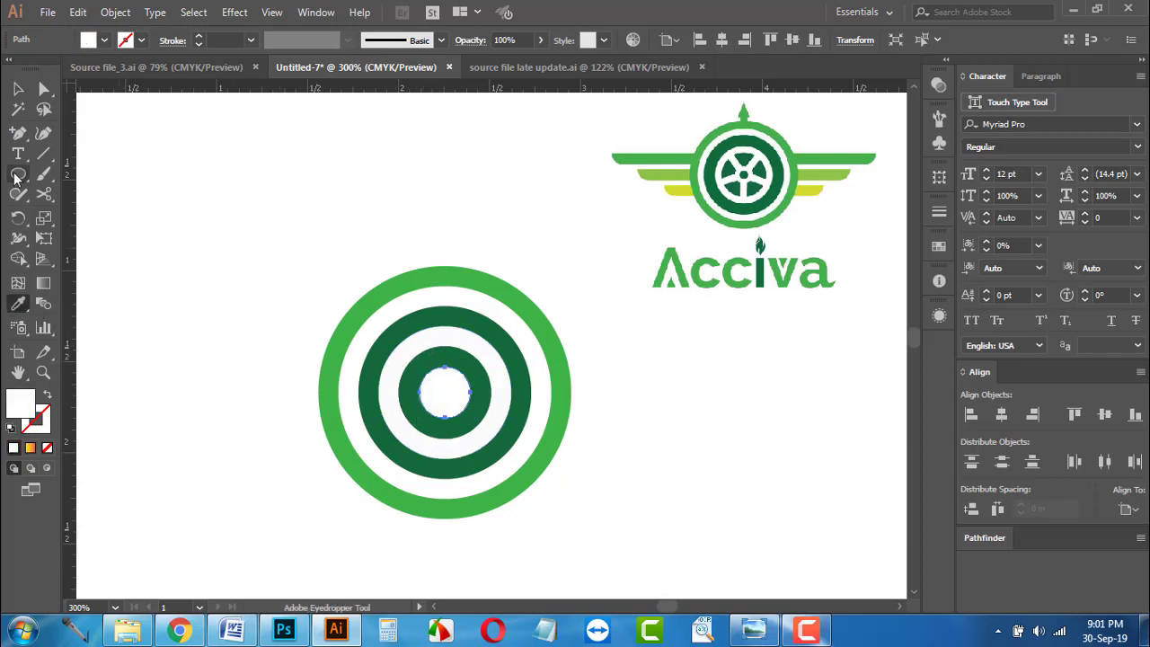
Step: Make a smaller concentric copy of the central white circle and fill it with the ring's dark green
click(18, 90)
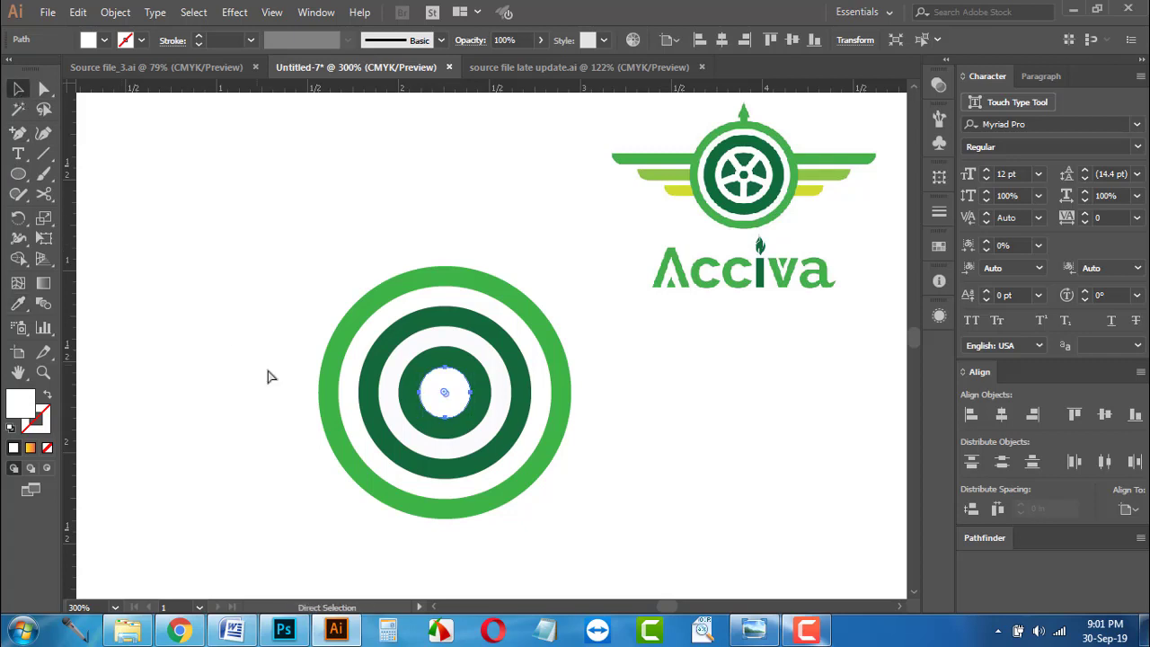
alt+scroll(453, 414, up, 2)
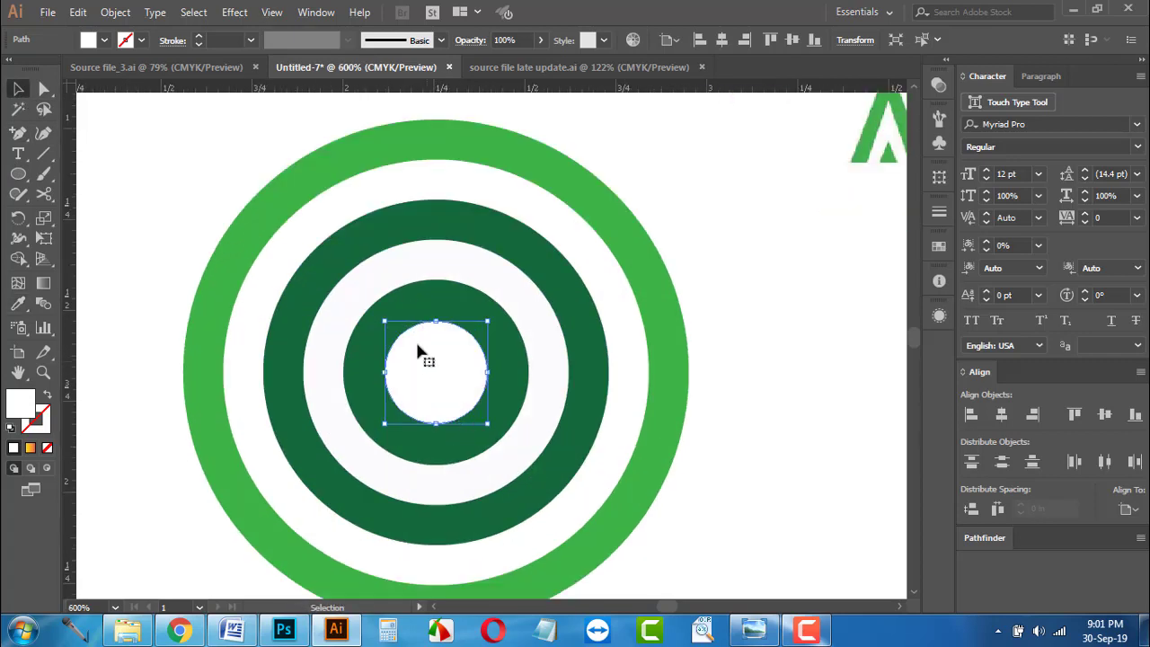
drag(384, 322, 411, 348)
click(18, 303)
click(296, 333)
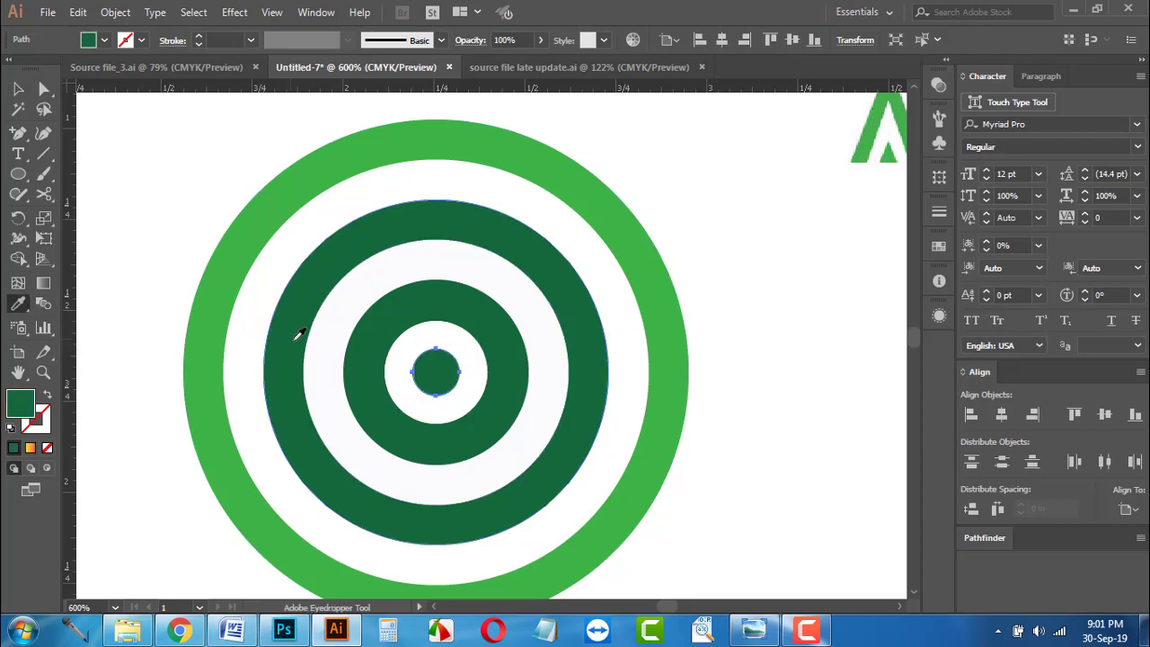
scroll(299, 344, down, 1)
scroll(429, 382, down, 1)
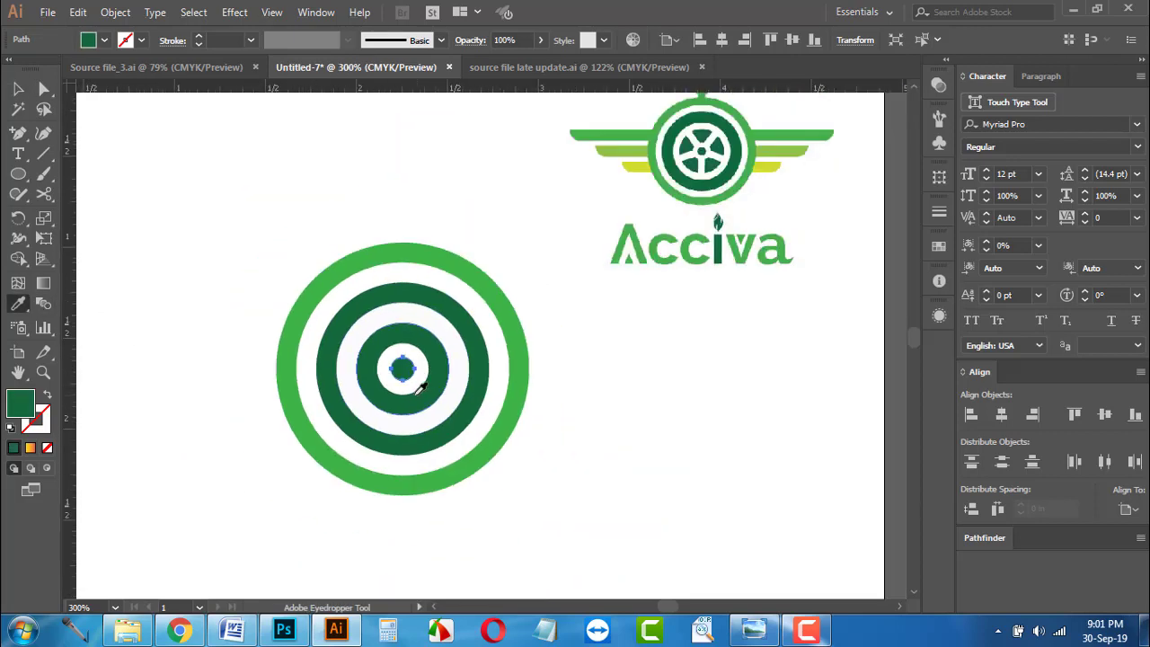
Step: Enlarge the small dark green centre circle proportionally from its centre to about 0.18 in across
click(18, 89)
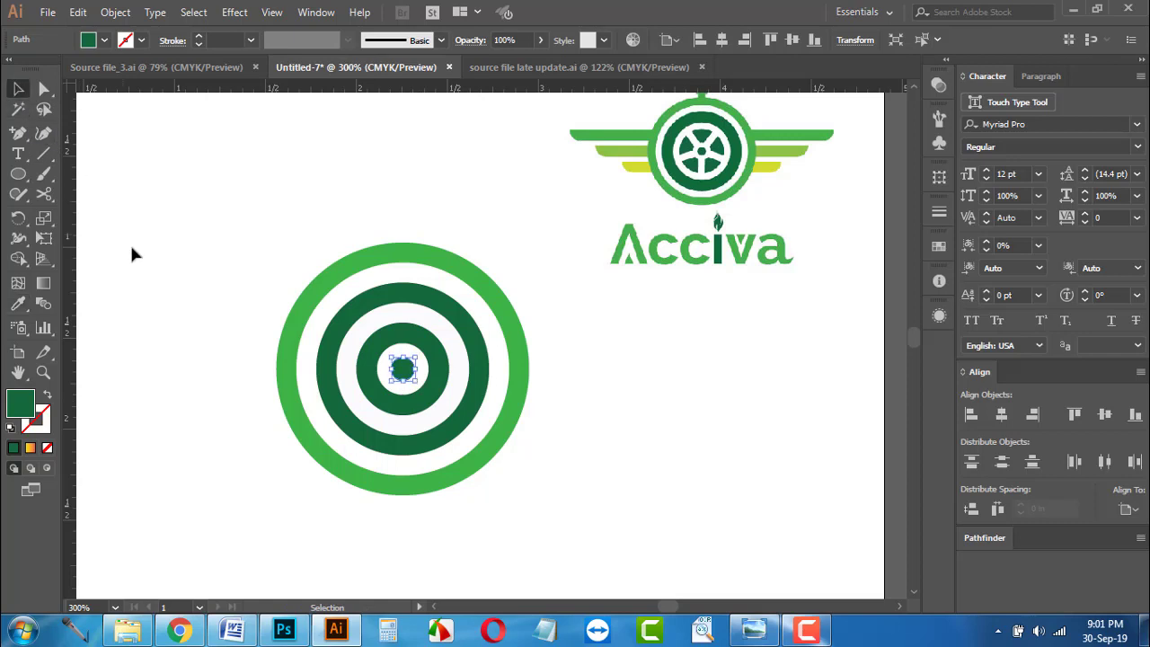
scroll(373, 399, up, 2)
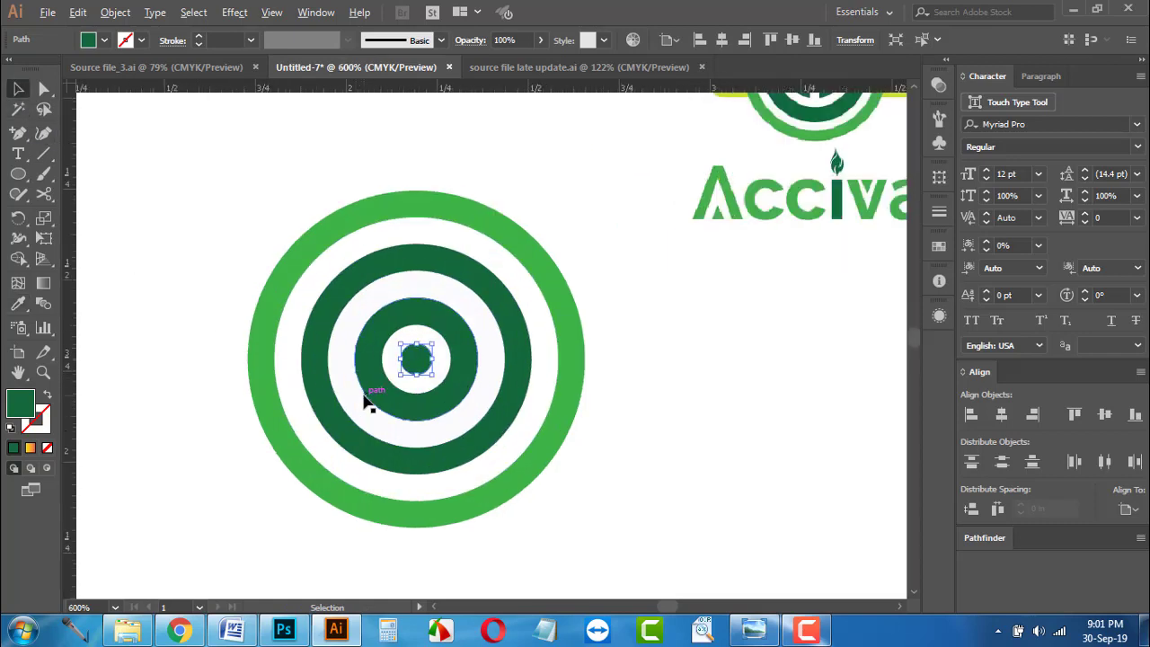
drag(463, 366, 473, 374)
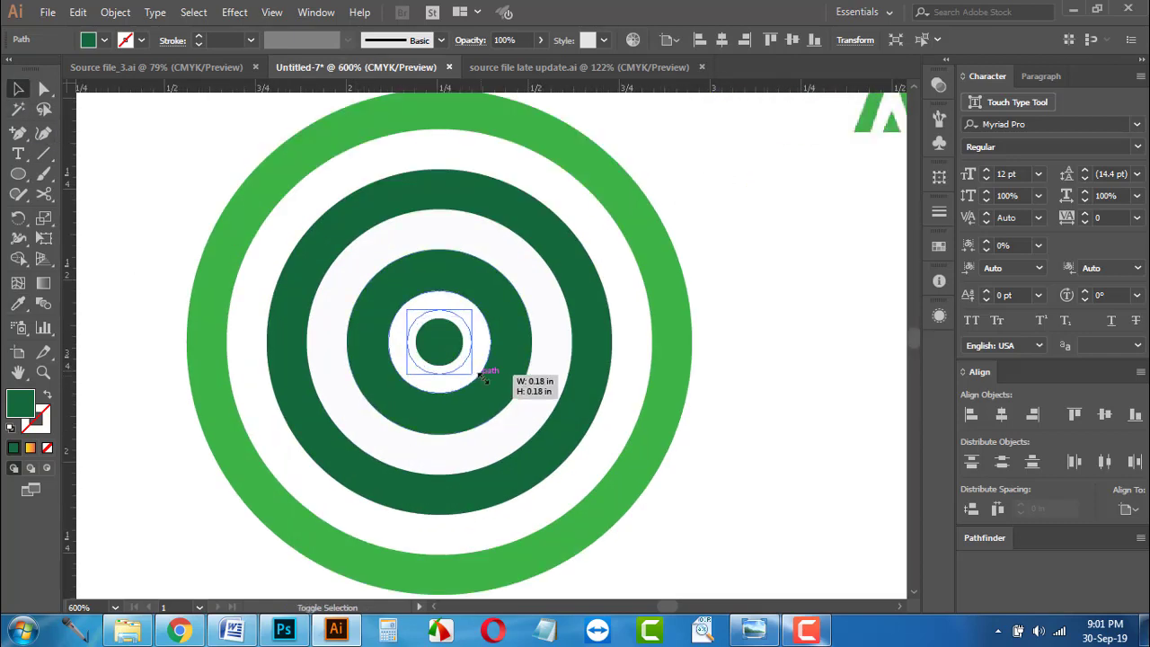
click(766, 365)
scroll(756, 357, down, 1)
drag(683, 321, 547, 348)
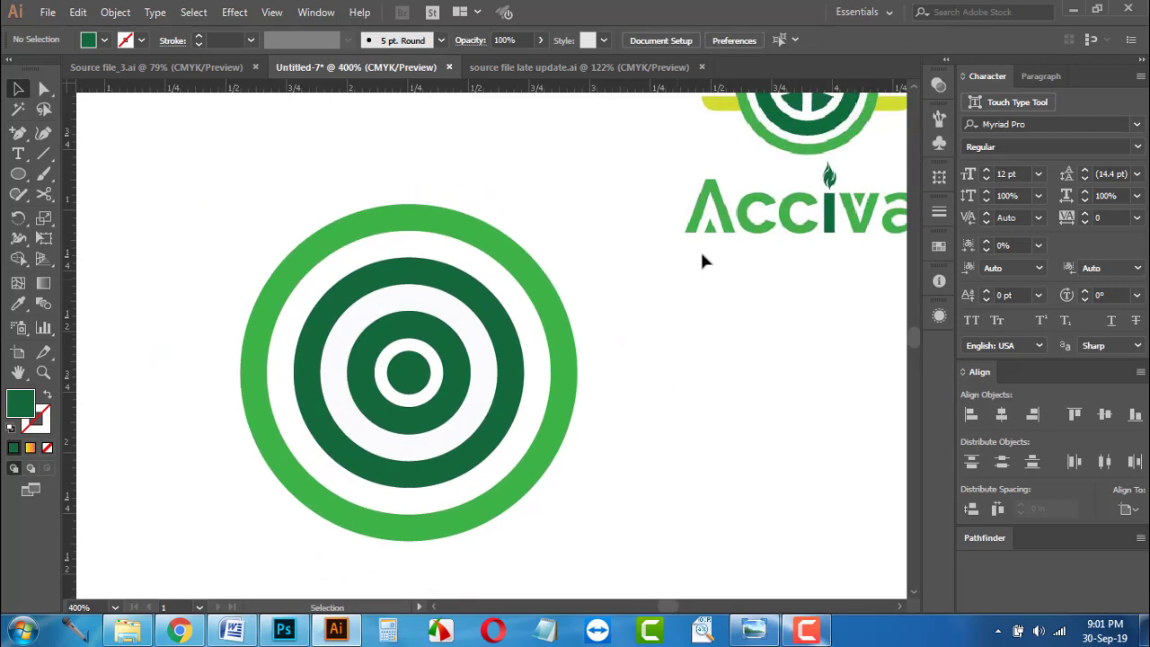
Step: Move the reference logo image down so it sits level beside the concentric circles
click(754, 216)
drag(749, 172, 778, 422)
click(605, 190)
drag(575, 180, 528, 169)
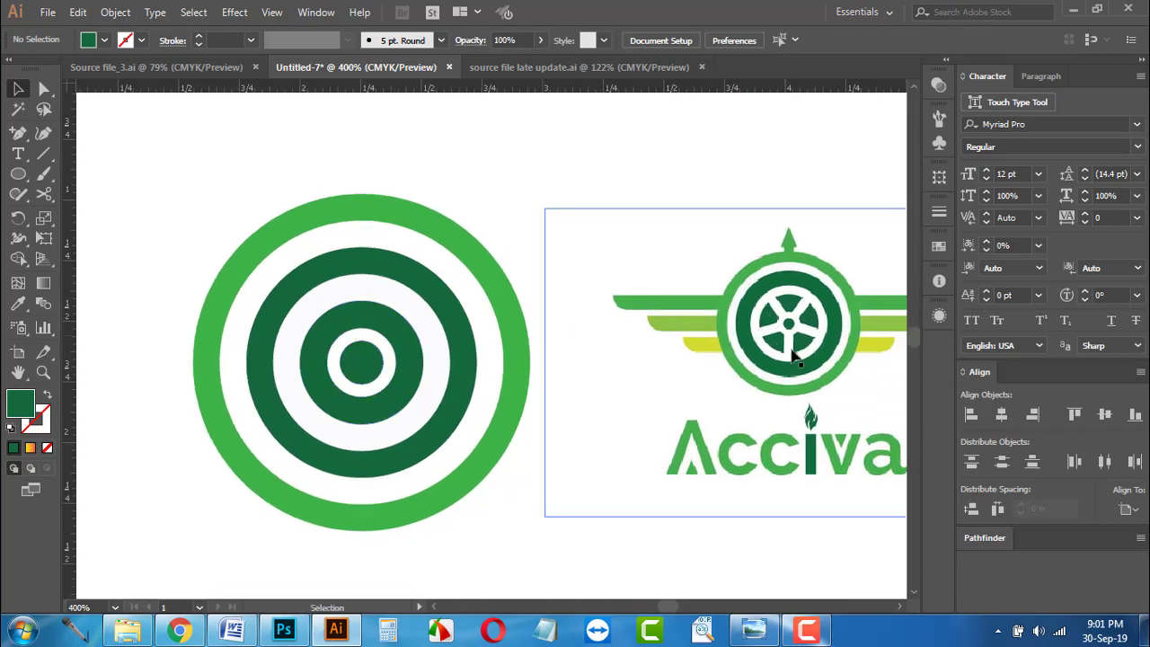
Step: Draw a vertical line about 0.36 in long from the circles' centre down to the inner edge of the dark green ring
click(46, 156)
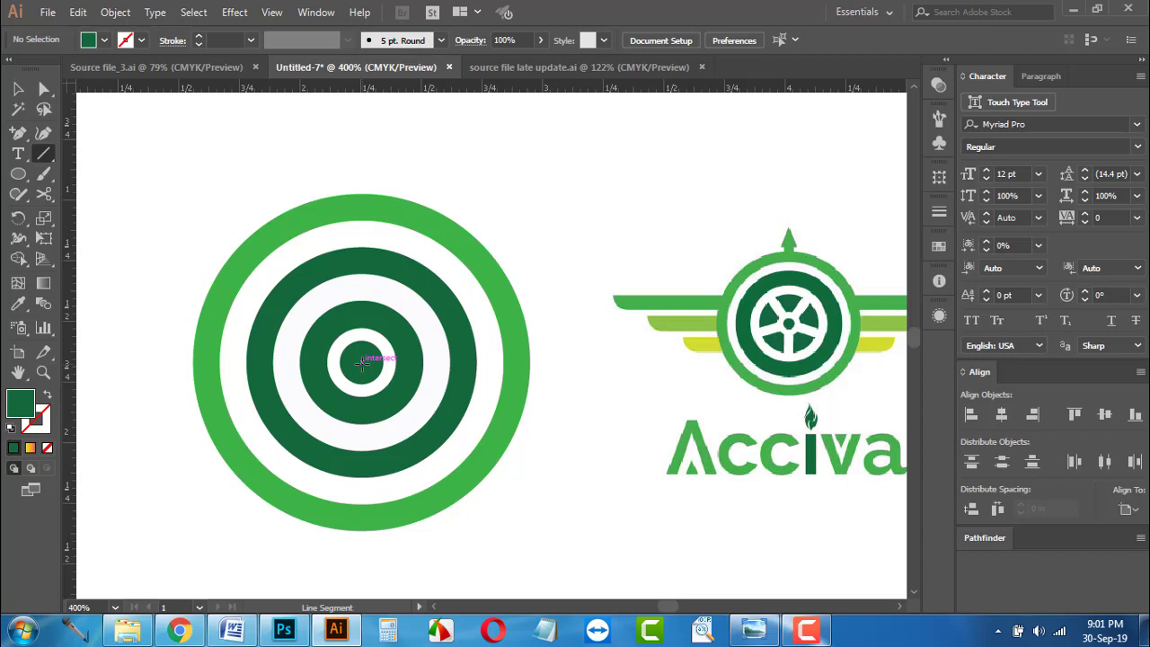
drag(361, 361, 361, 427)
drag(361, 446, 361, 449)
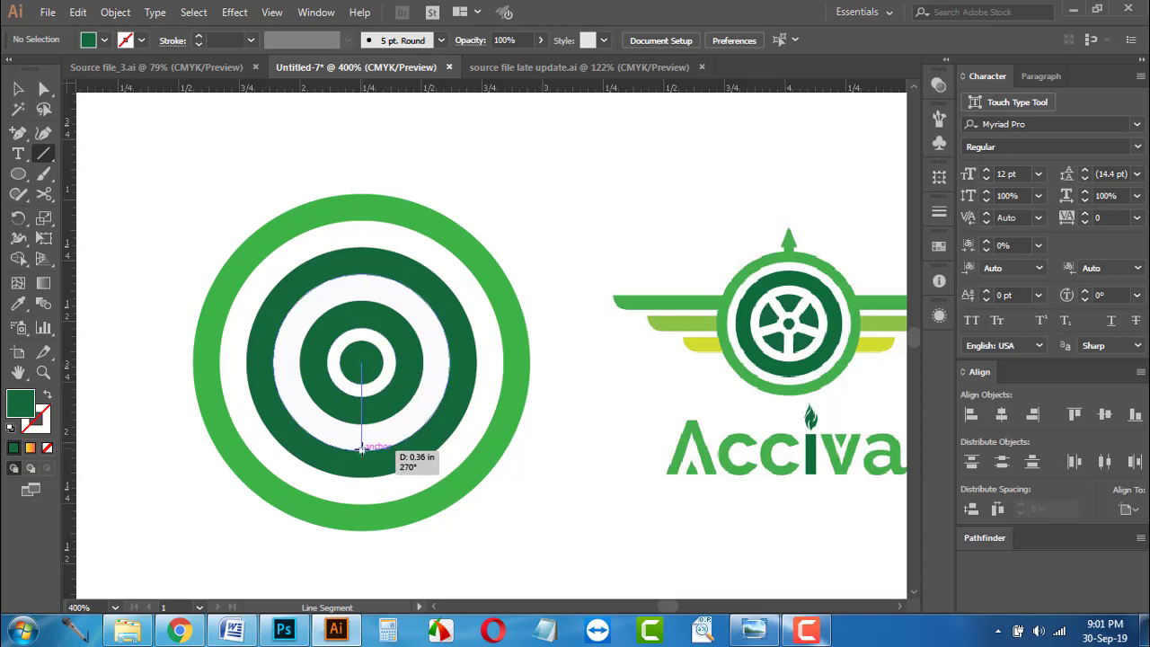
drag(361, 449, 361, 449)
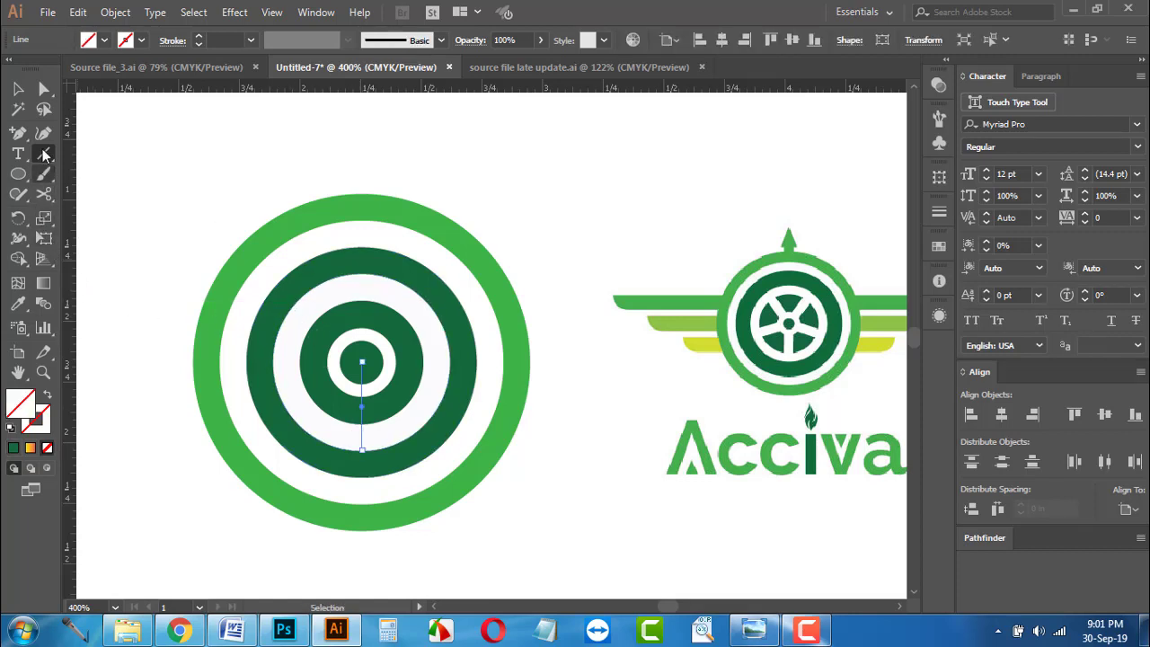
Step: Give the vertical line a white stroke with a weight of 3 pt
click(141, 40)
click(36, 69)
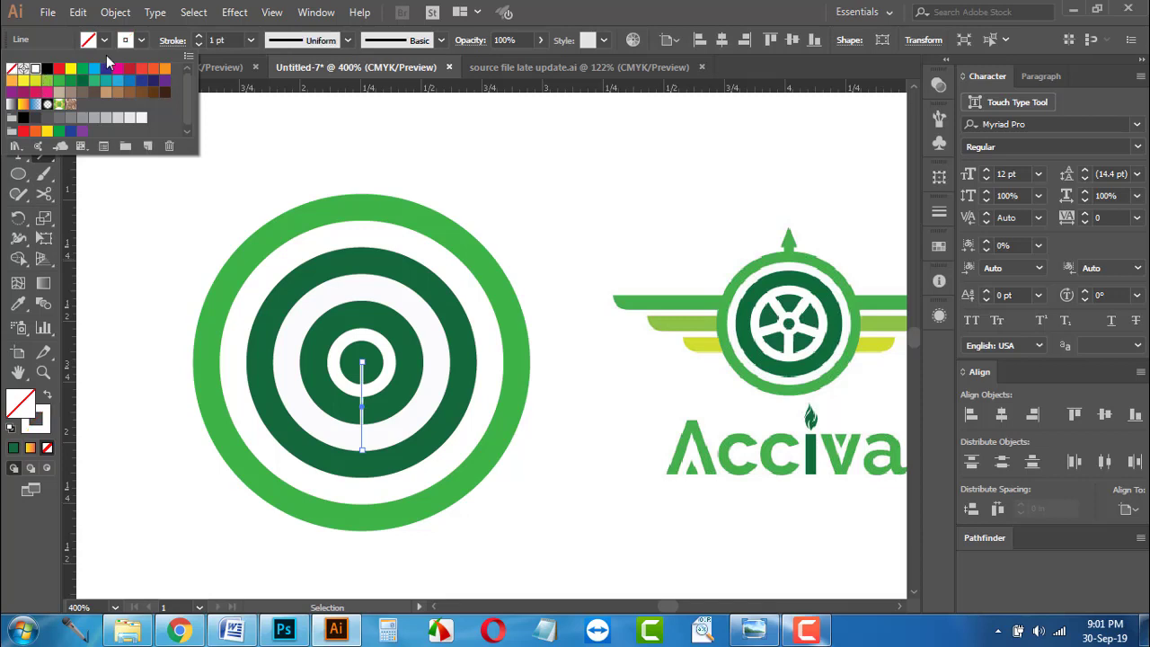
click(200, 37)
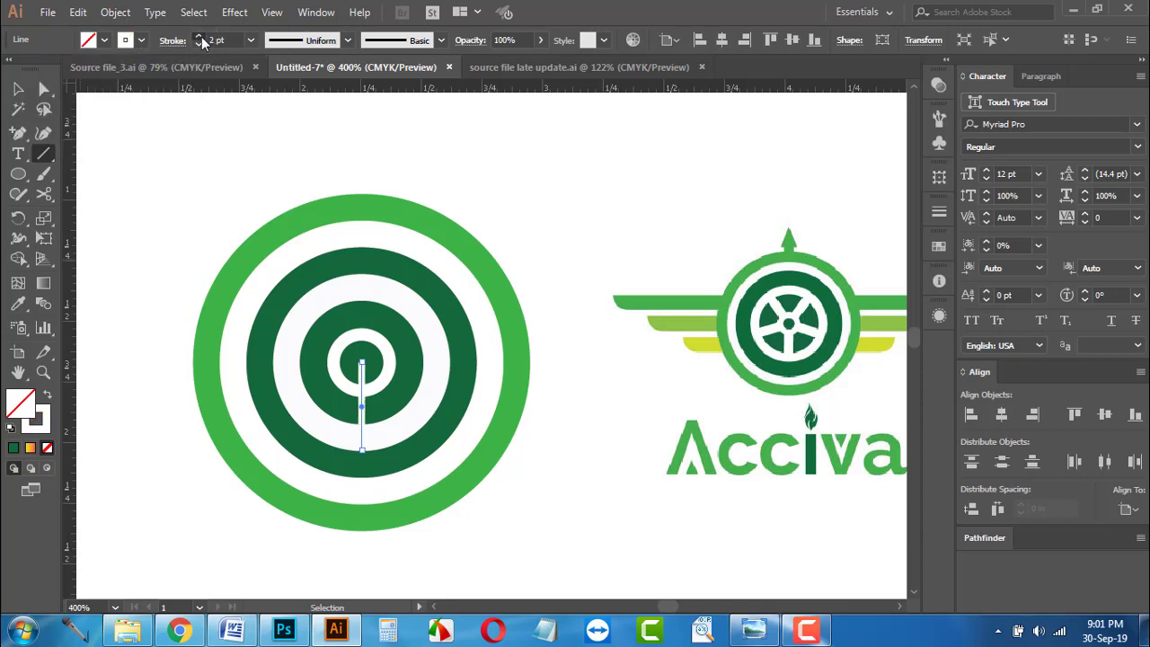
click(199, 37)
click(199, 36)
click(199, 44)
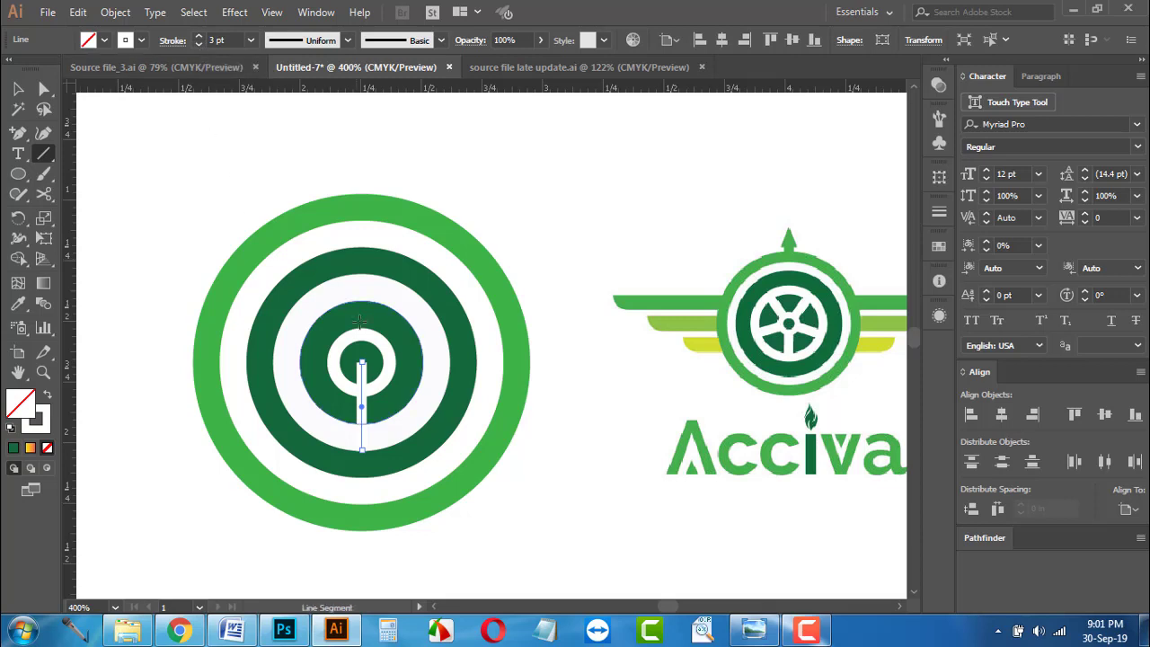
Step: Copy the white line around the circles' centre with a rotation of 360/5 degrees, repeating it to make five evenly spaced spokes
click(19, 221)
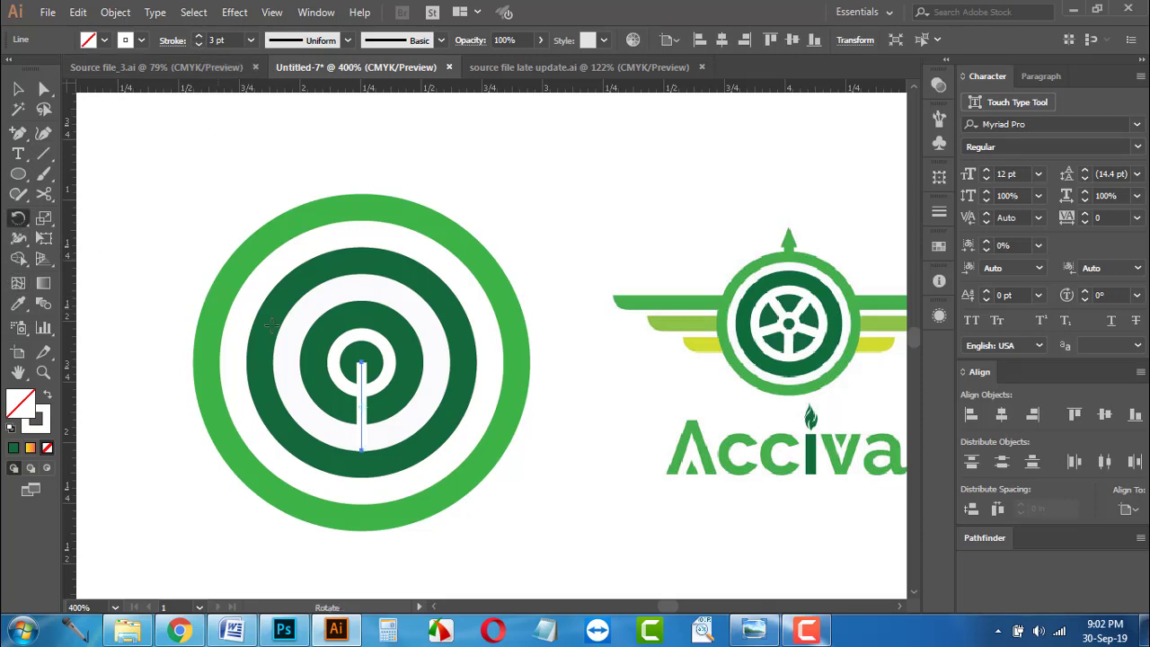
alt+click(360, 363)
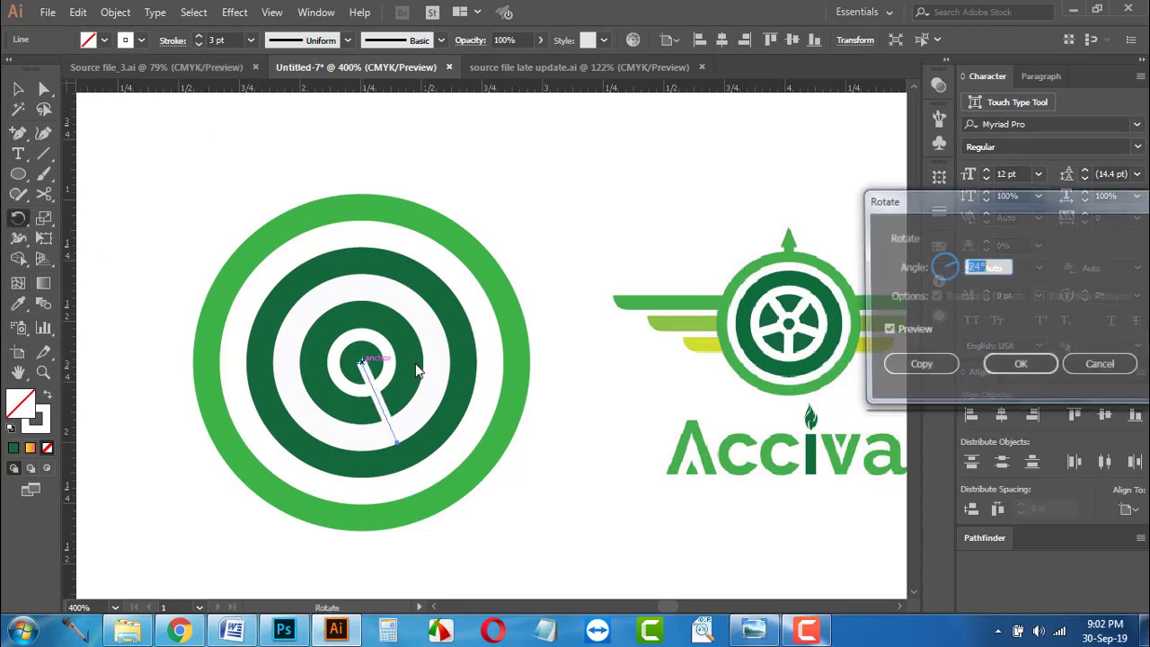
text(36)
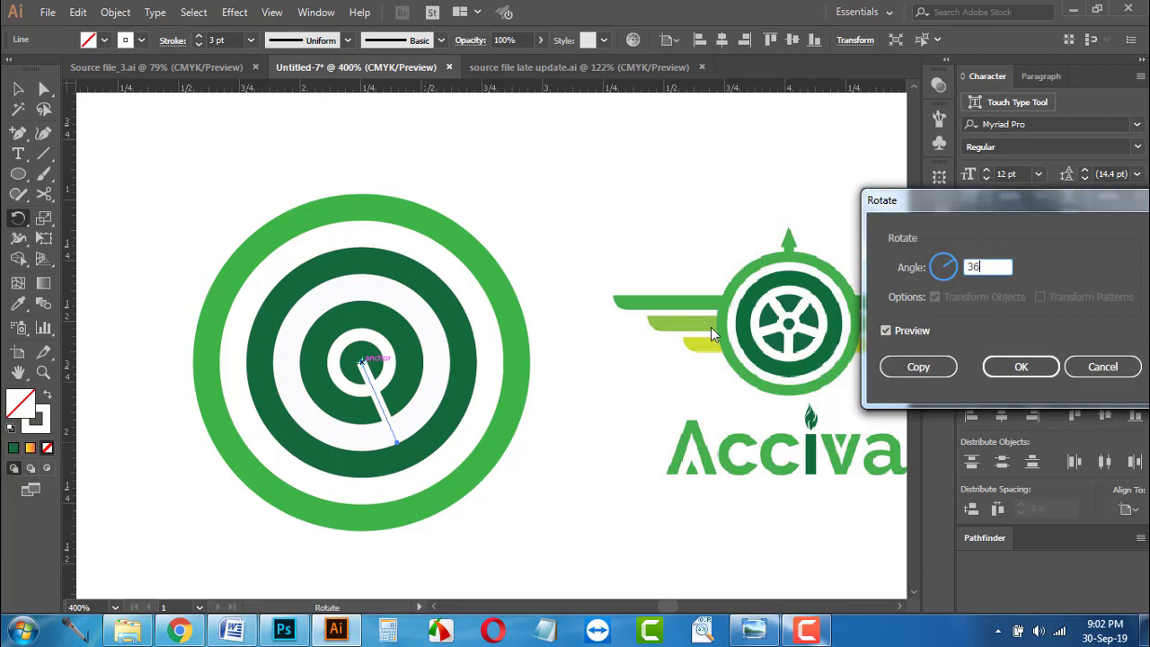
text(0/5)
click(918, 366)
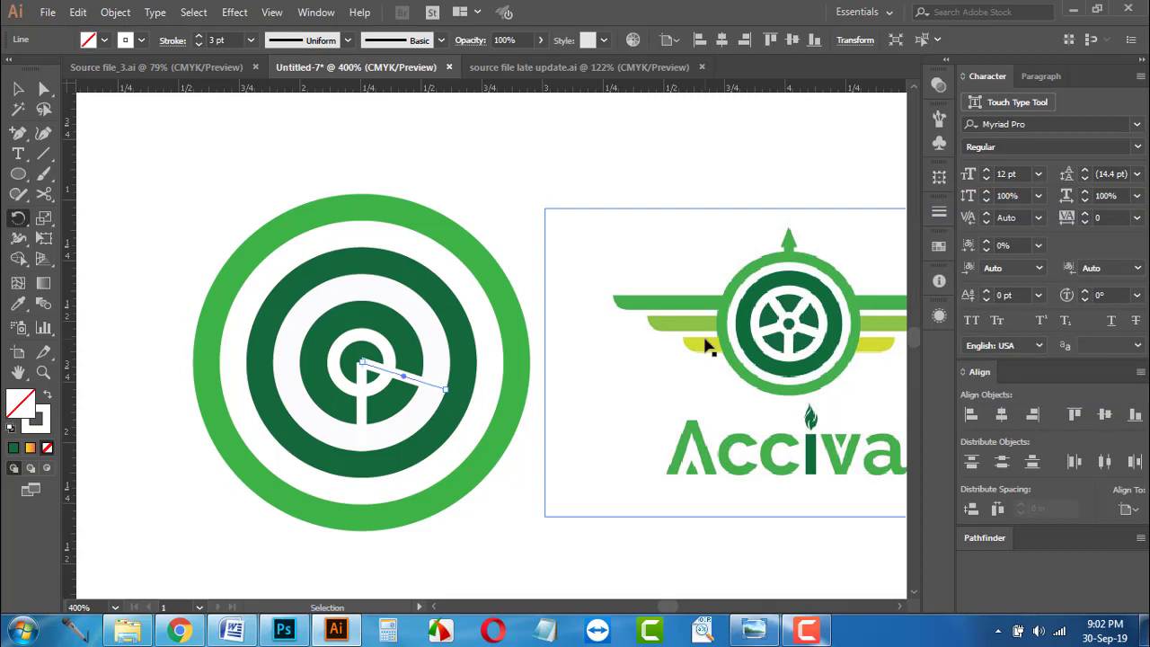
key(ctrl+d)
key(ctrl+d)
key(ctrl+d)
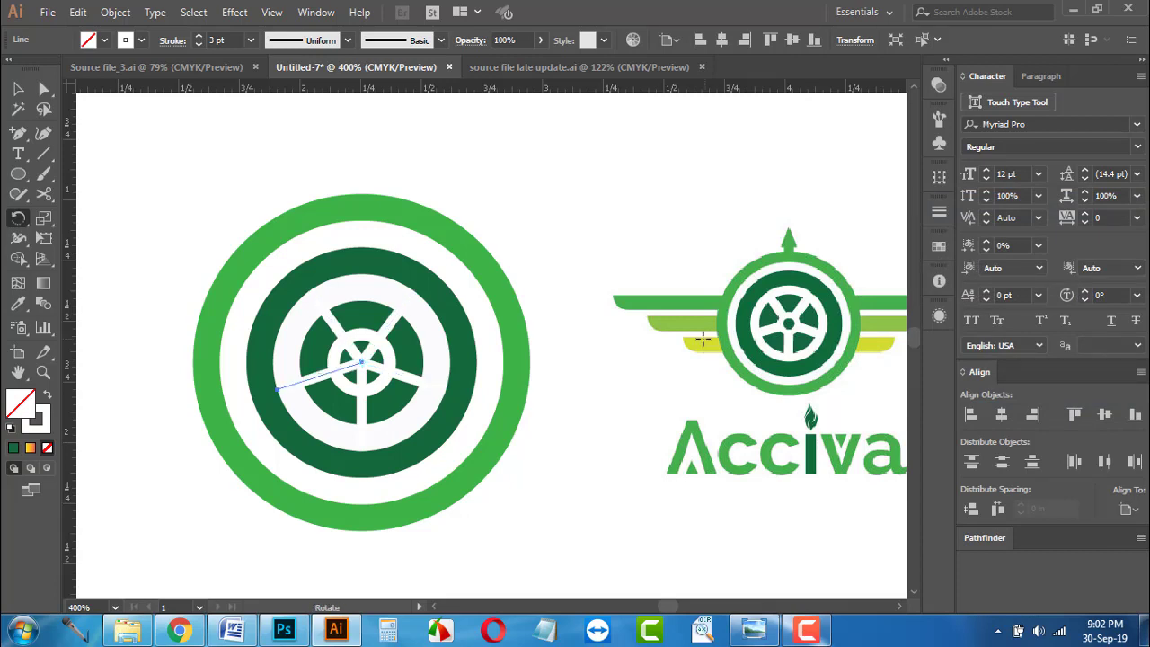
Step: Bring the small white circle and the dark green hub circle inside it to the front, above the spokes
click(18, 88)
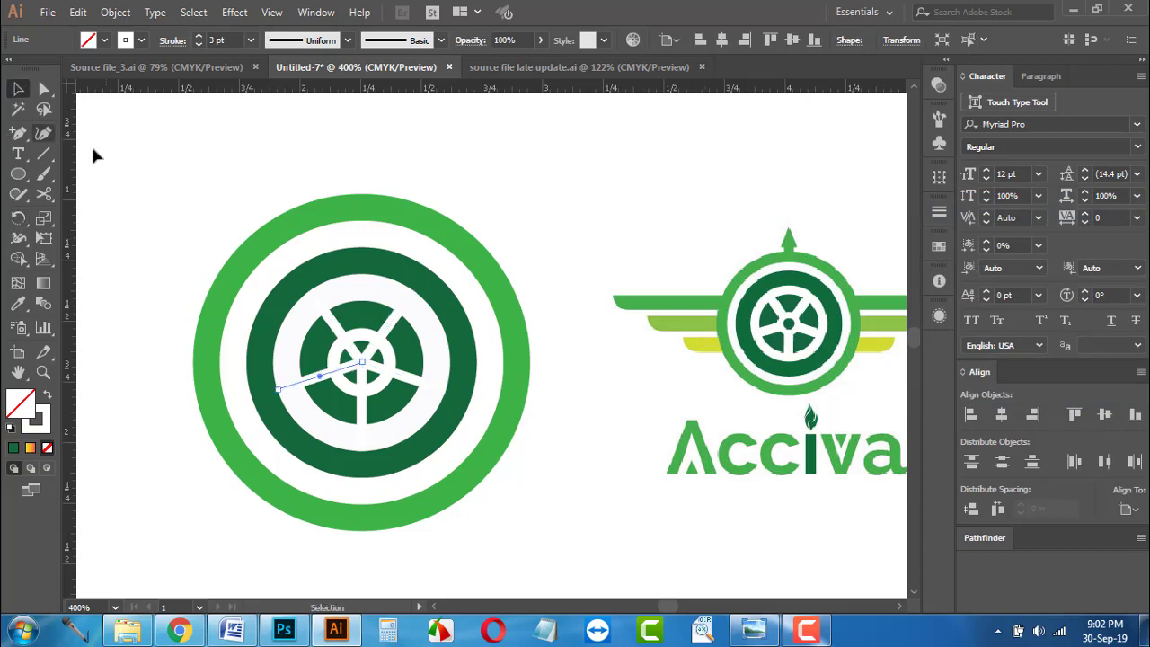
click(203, 223)
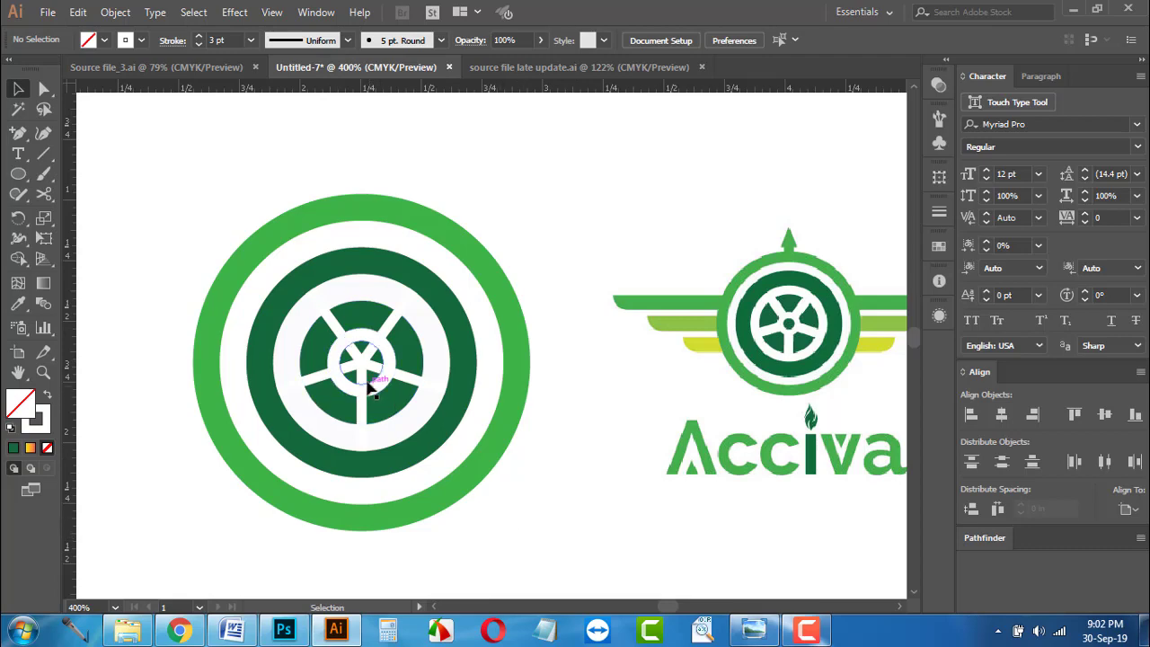
click(339, 332)
scroll(333, 355, up, 4)
click(334, 365)
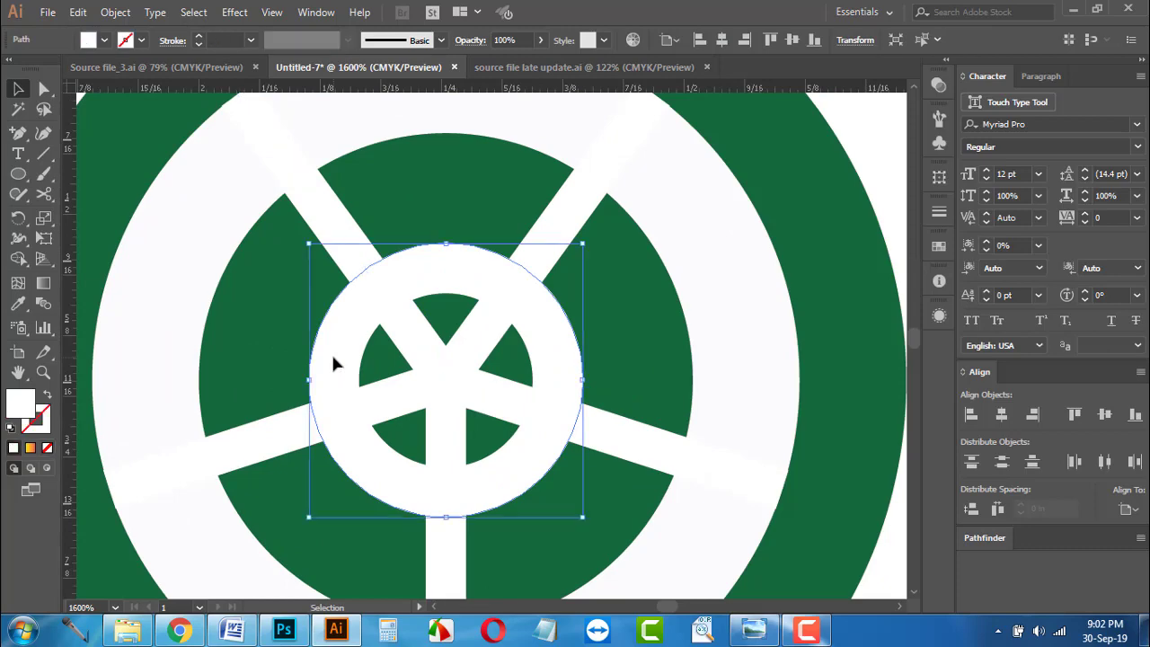
shift+click(395, 372)
scroll(395, 372, down, 4)
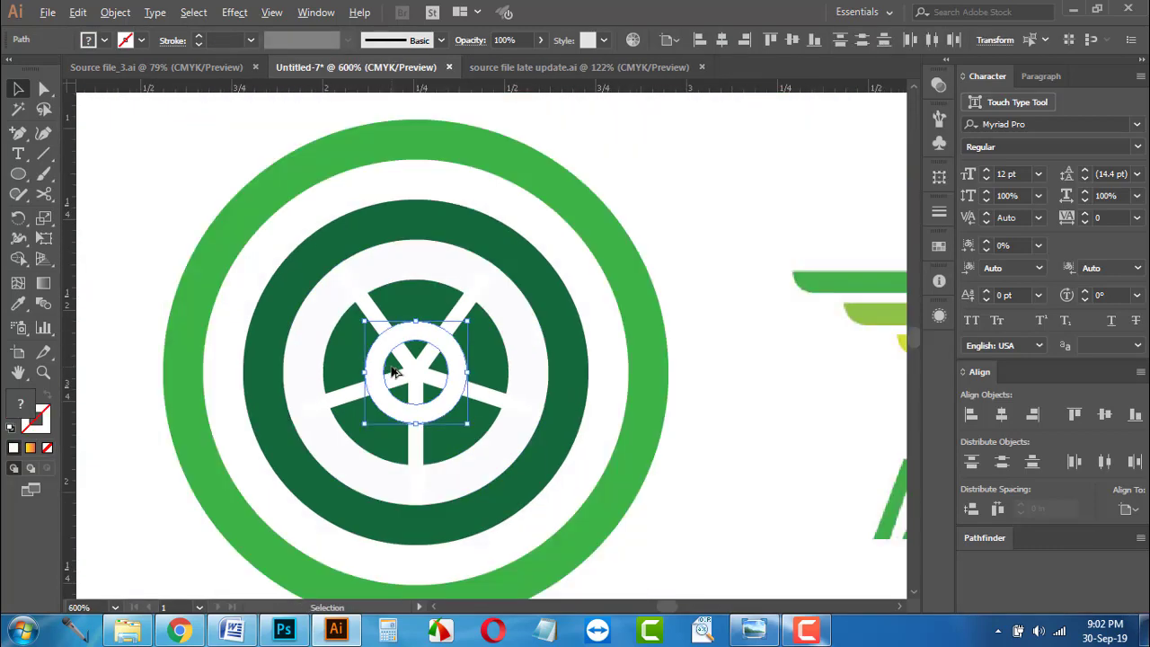
right_click(395, 372)
mouse_move(475, 284)
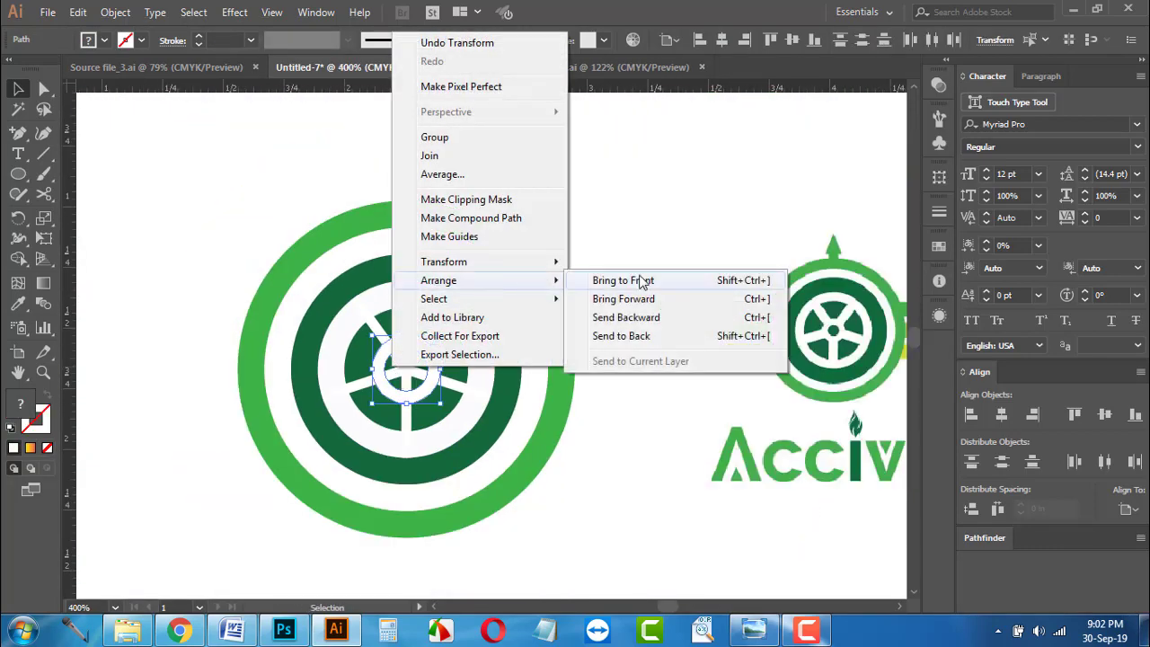
click(626, 282)
click(582, 253)
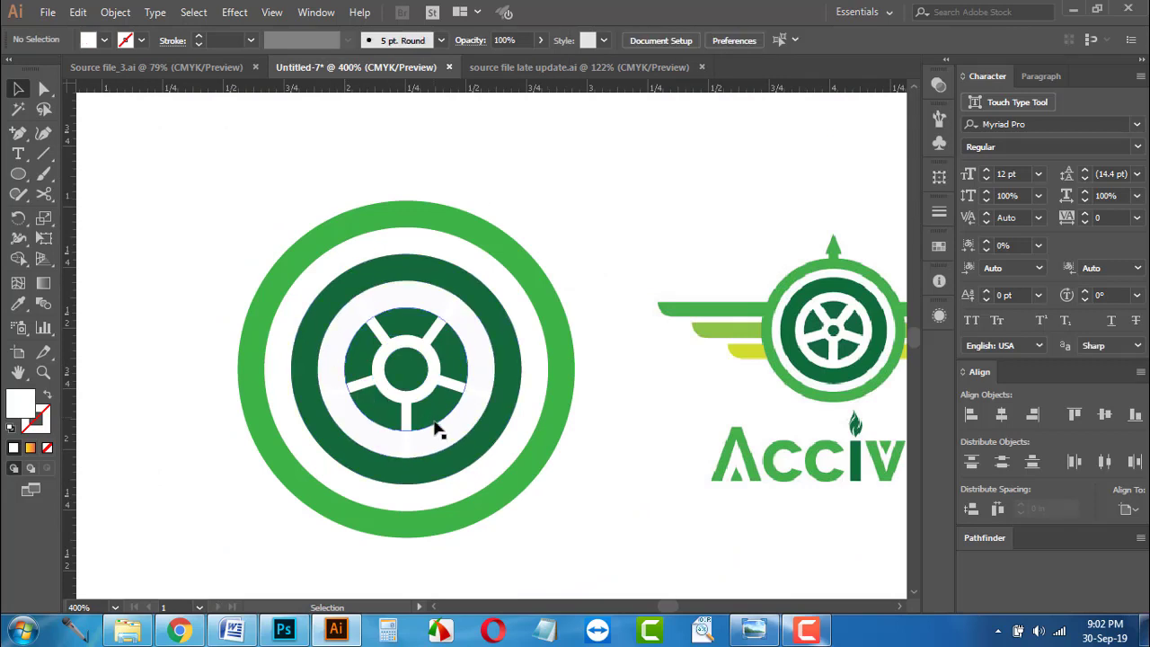
Step: Shrink the dark green hub circle about its centre to about 0.14 in across
scroll(395, 401, up, 2)
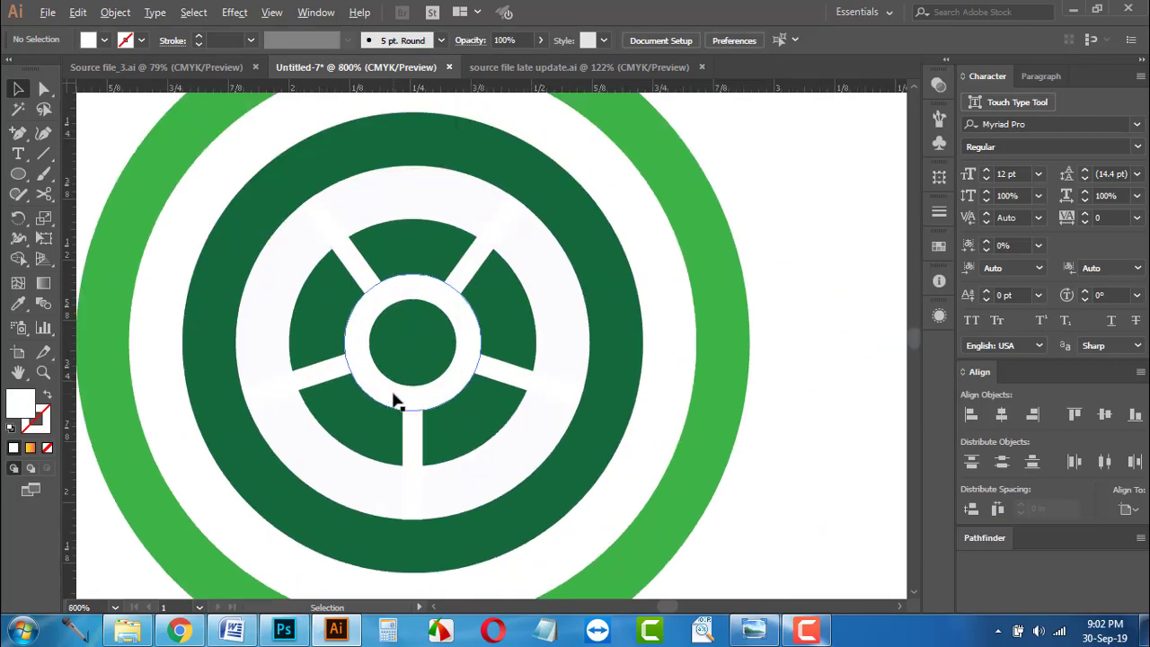
click(388, 358)
drag(373, 303, 377, 308)
click(768, 346)
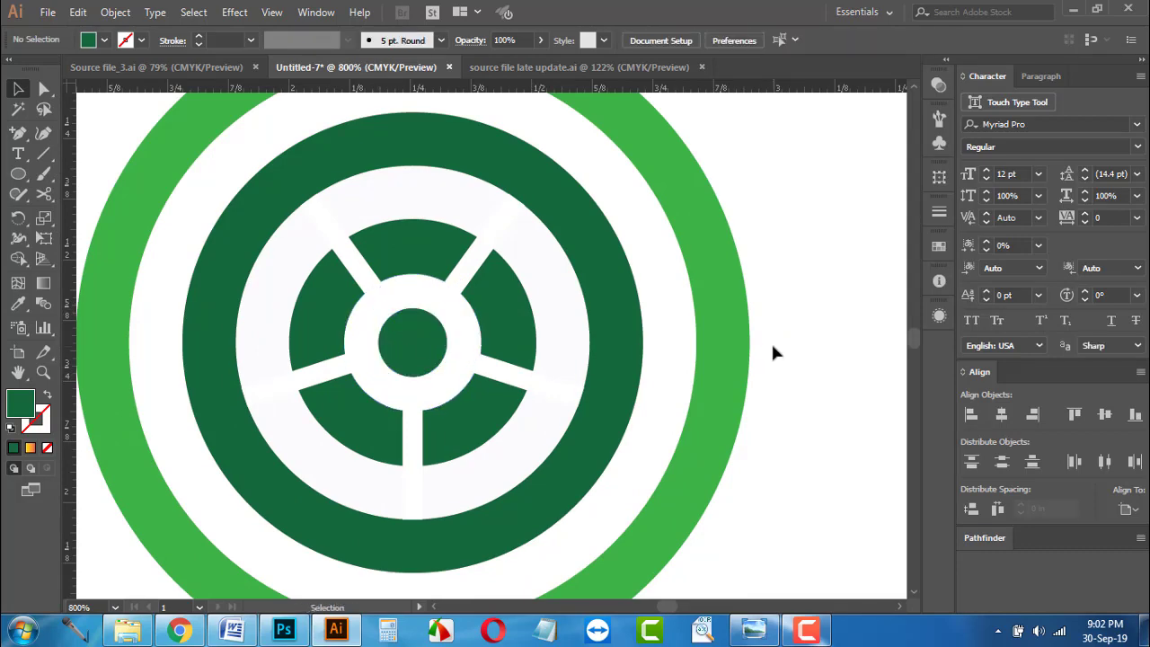
Step: Draw a vertical line about 0.17 in long upward from the top of the outer green ring
scroll(770, 351, down, 3)
drag(767, 359, 526, 344)
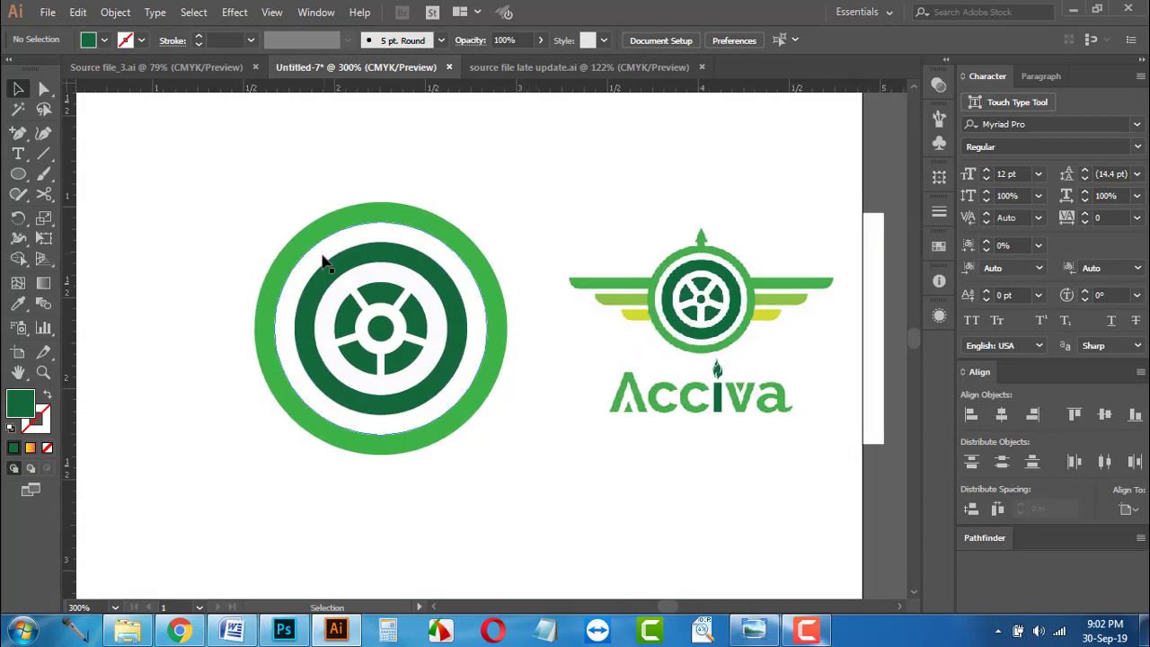
scroll(321, 257, up, 1)
click(44, 153)
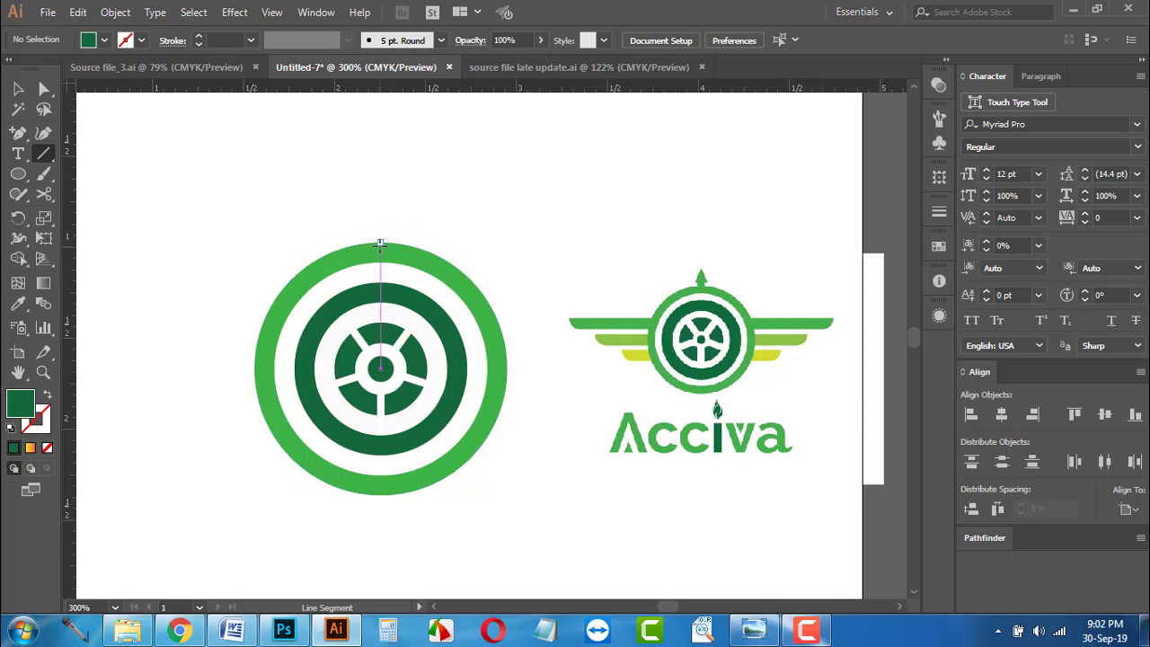
click(269, 13)
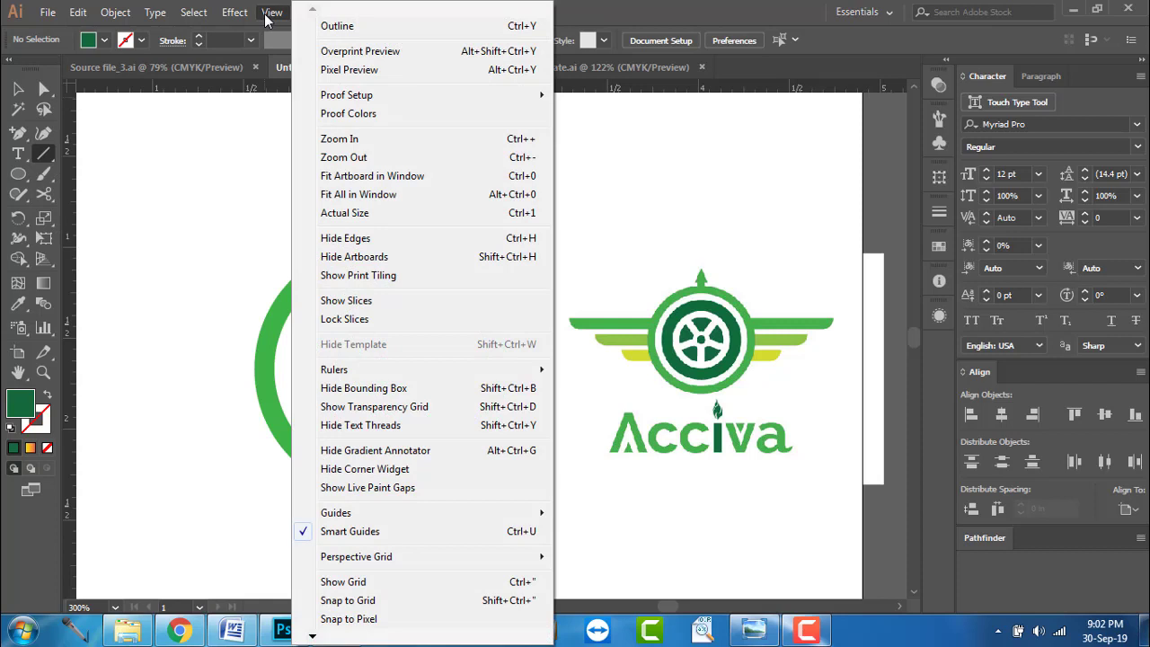
click(16, 95)
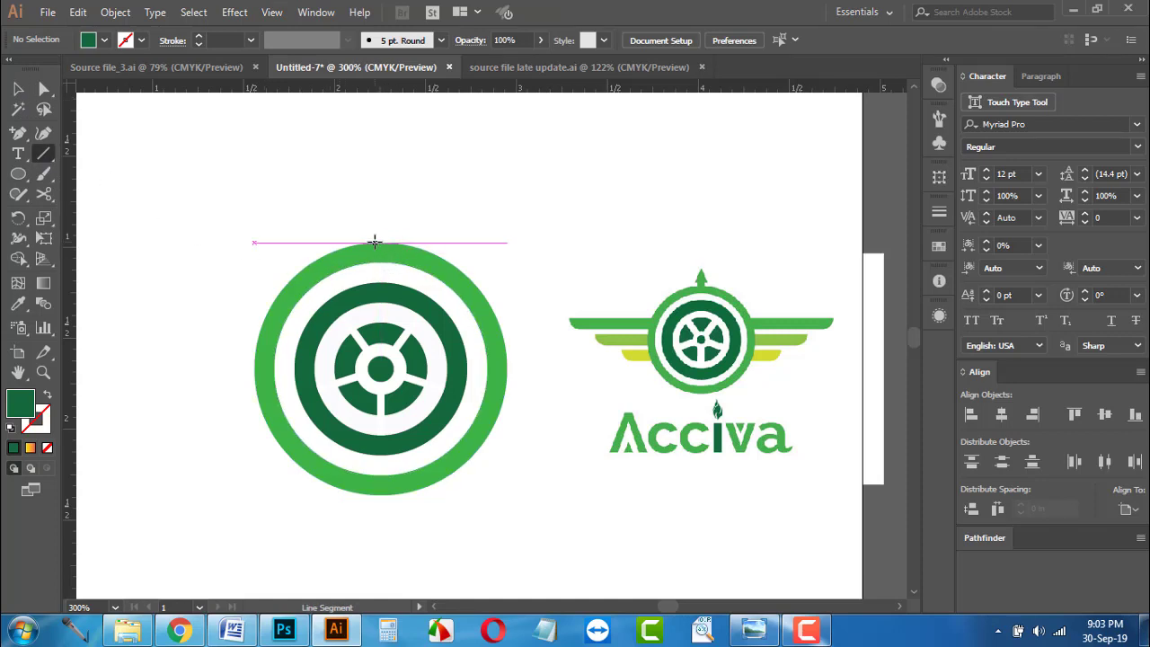
drag(380, 241, 383, 210)
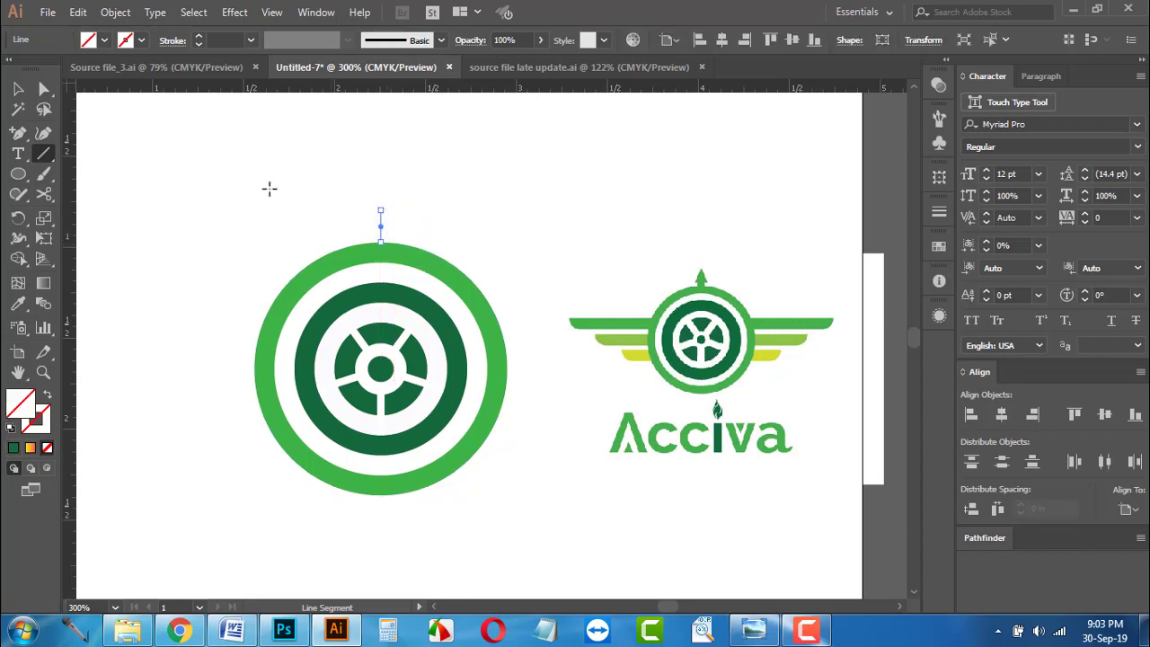
Step: Give the short vertical line a 4 pt stroke in the outer ring's light green
click(199, 37)
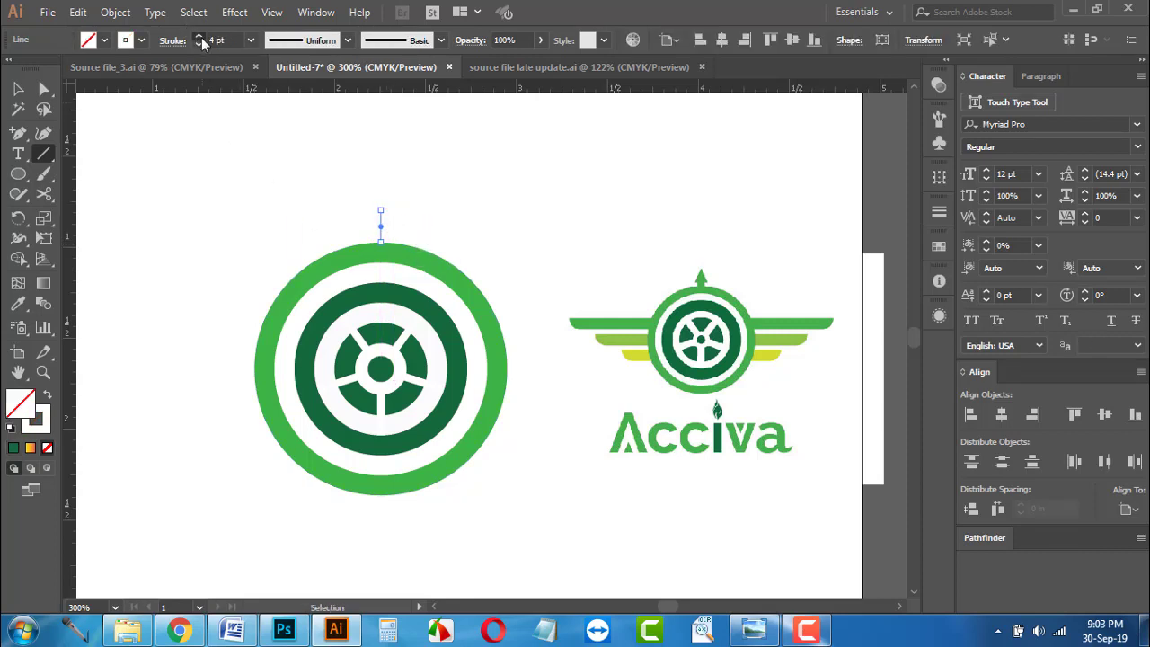
click(18, 302)
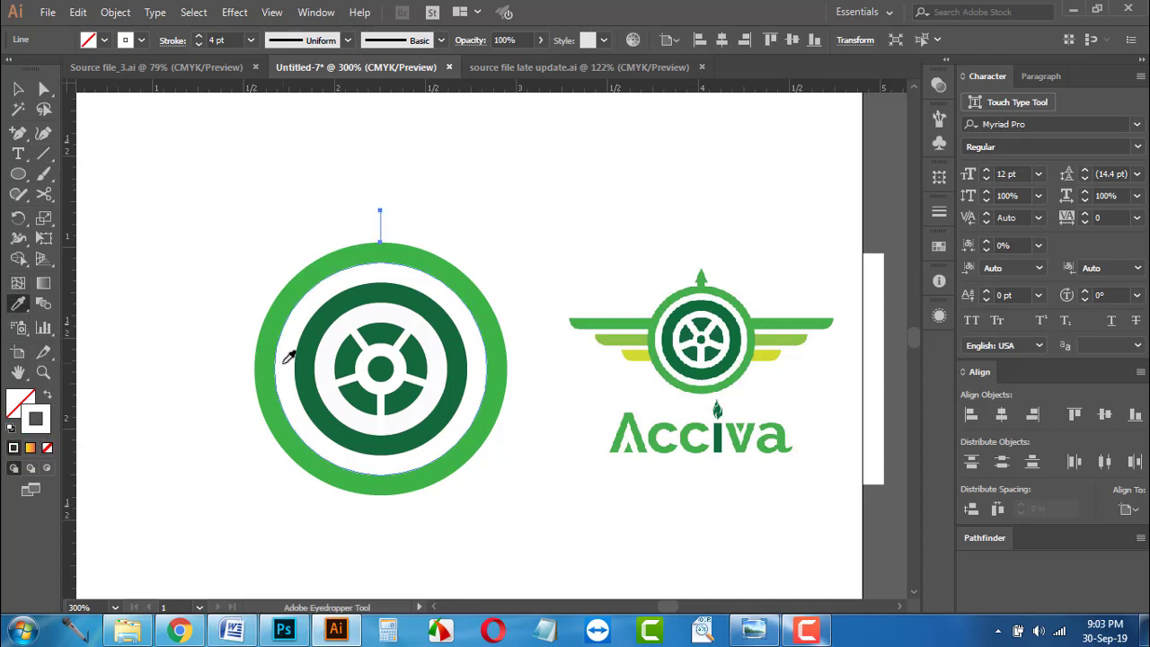
click(279, 315)
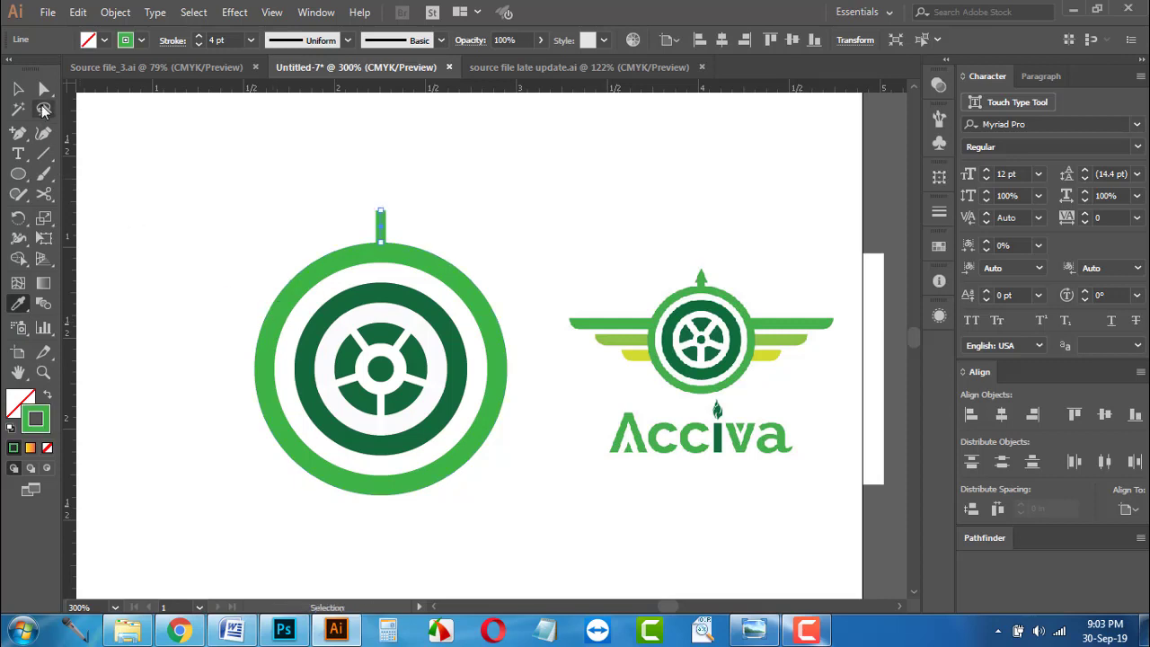
click(18, 88)
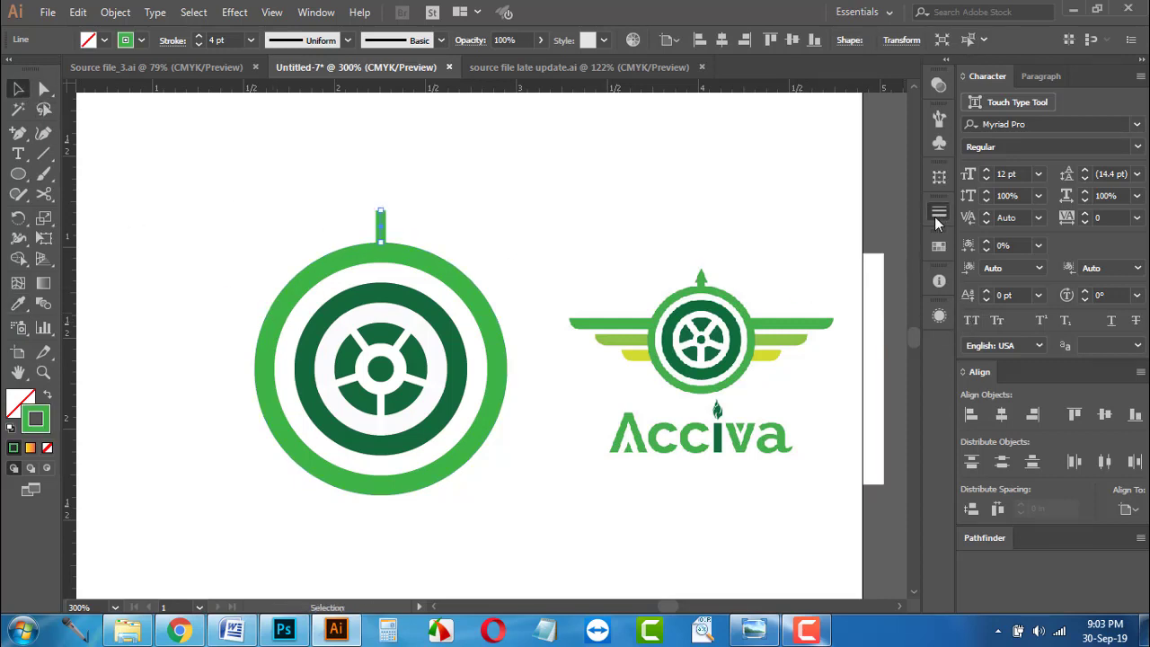
Step: Add the Arrow 5 arrowhead to the upper end of the short line and scale it to 32%
click(939, 212)
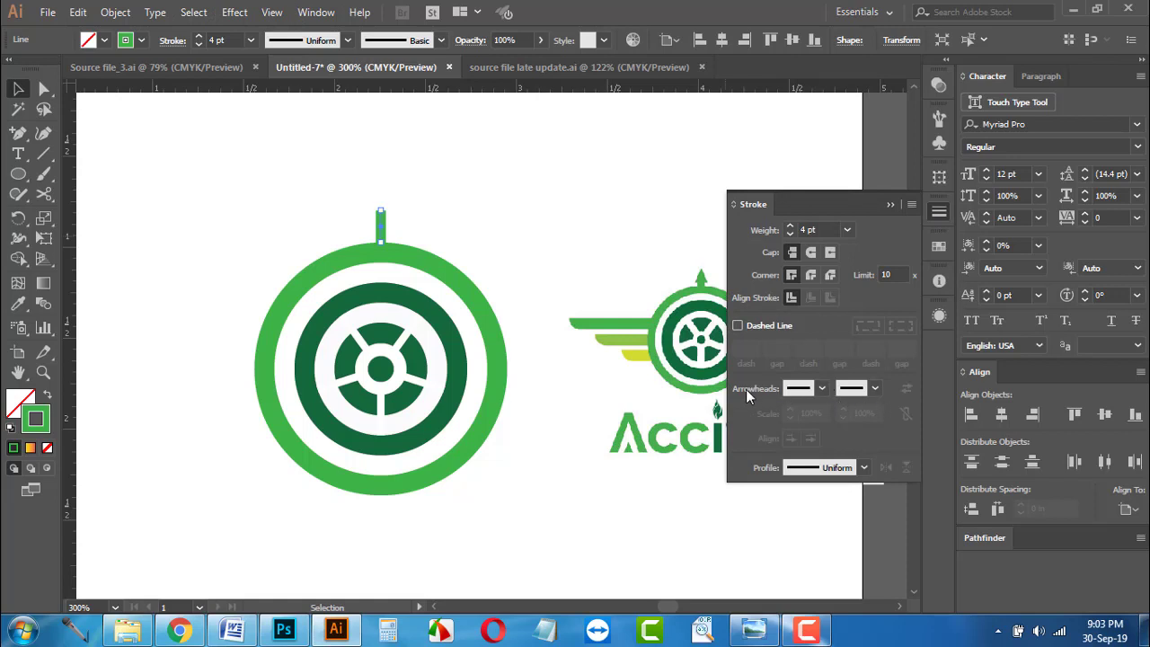
click(874, 388)
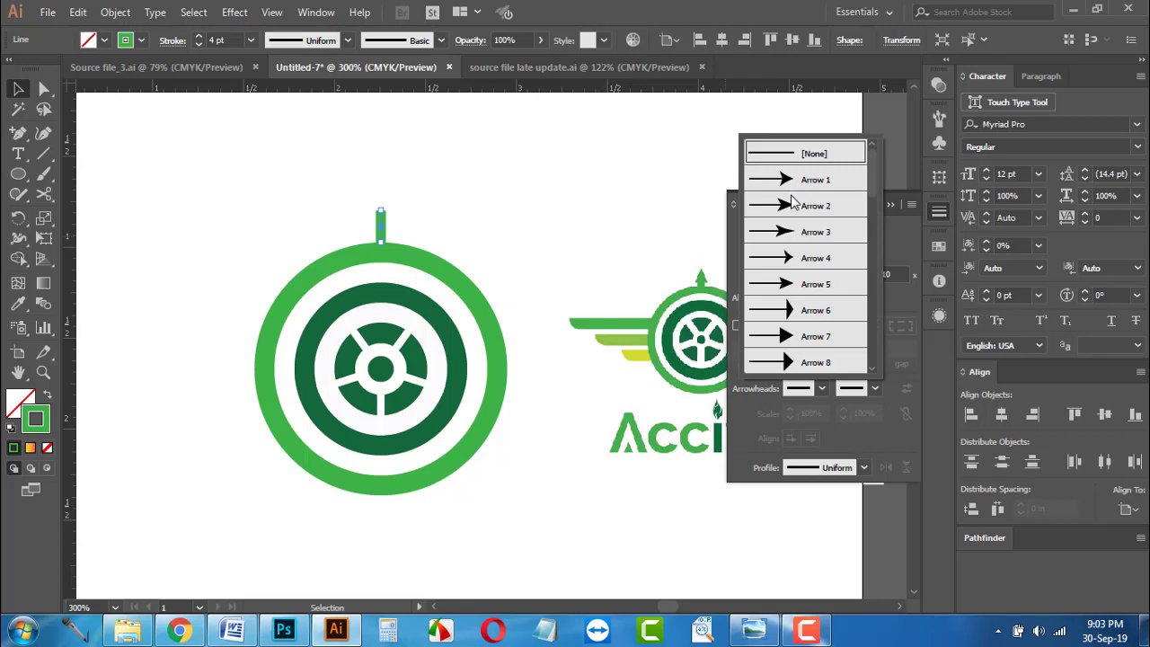
click(805, 286)
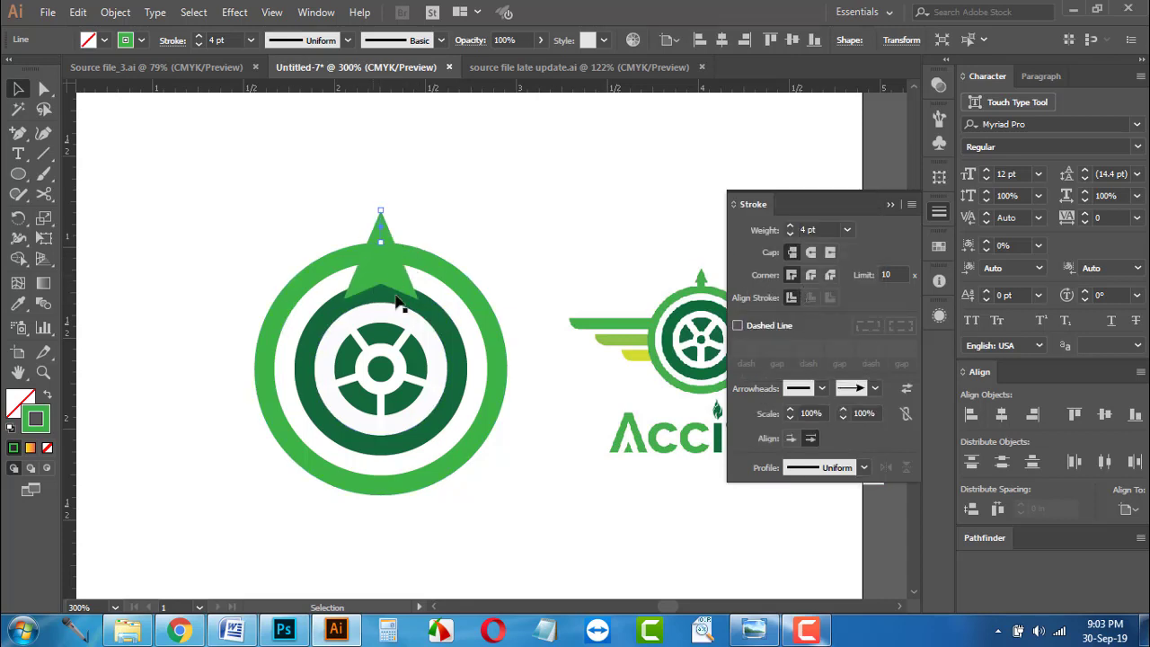
click(841, 416)
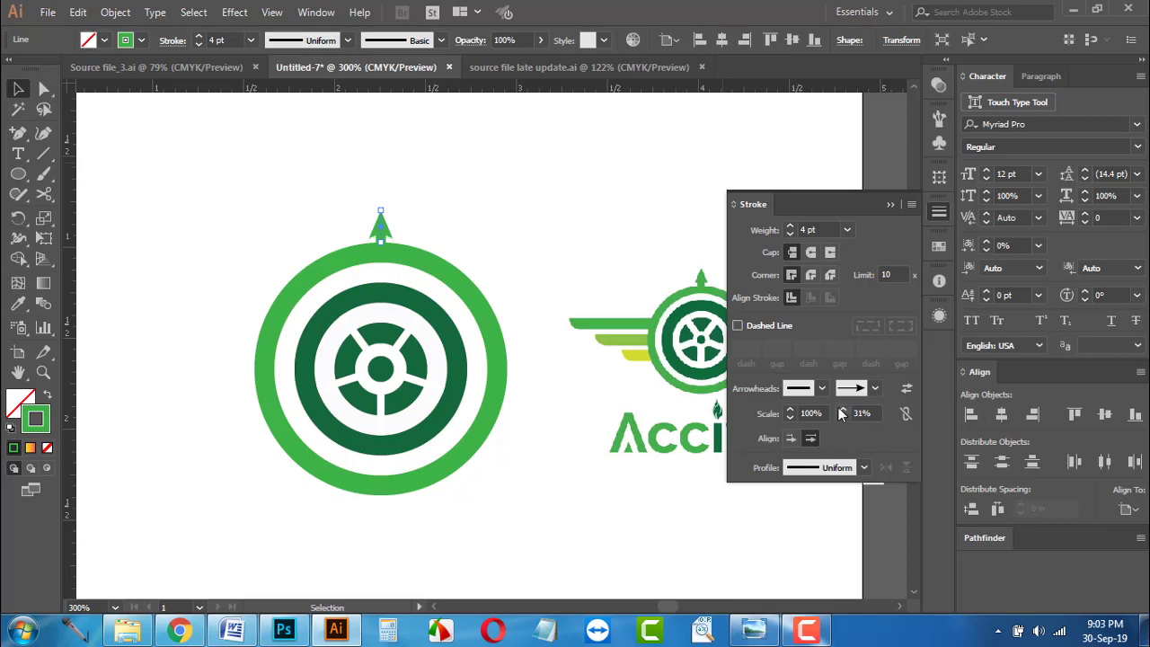
scroll(386, 207, up, 2)
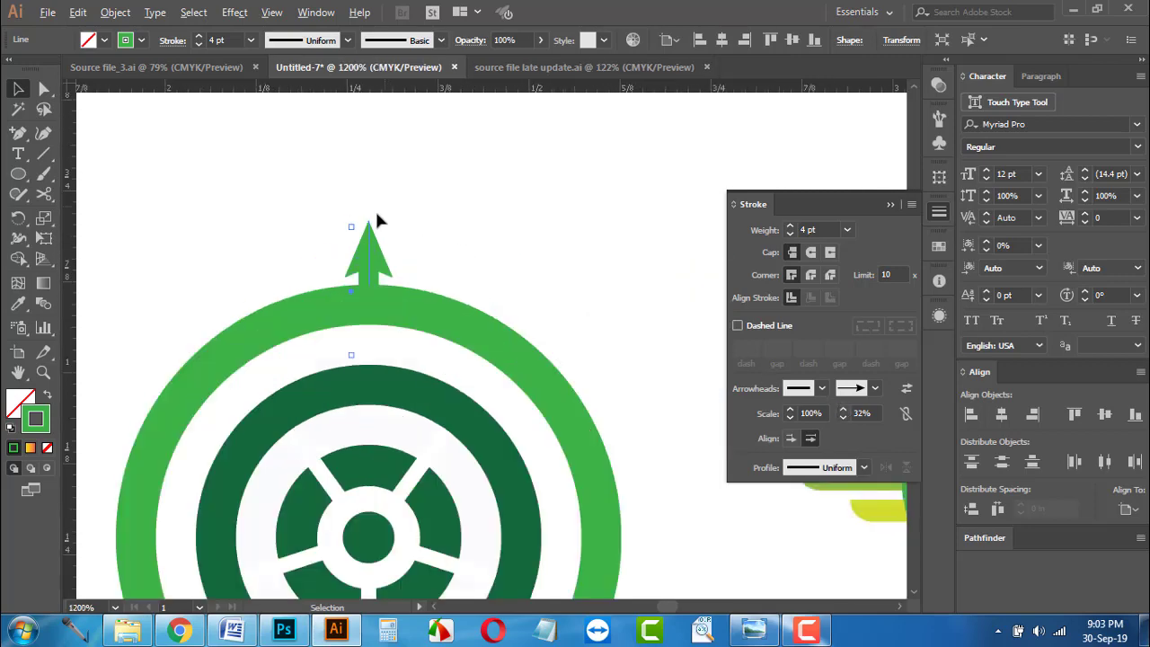
scroll(390, 317, down, 3)
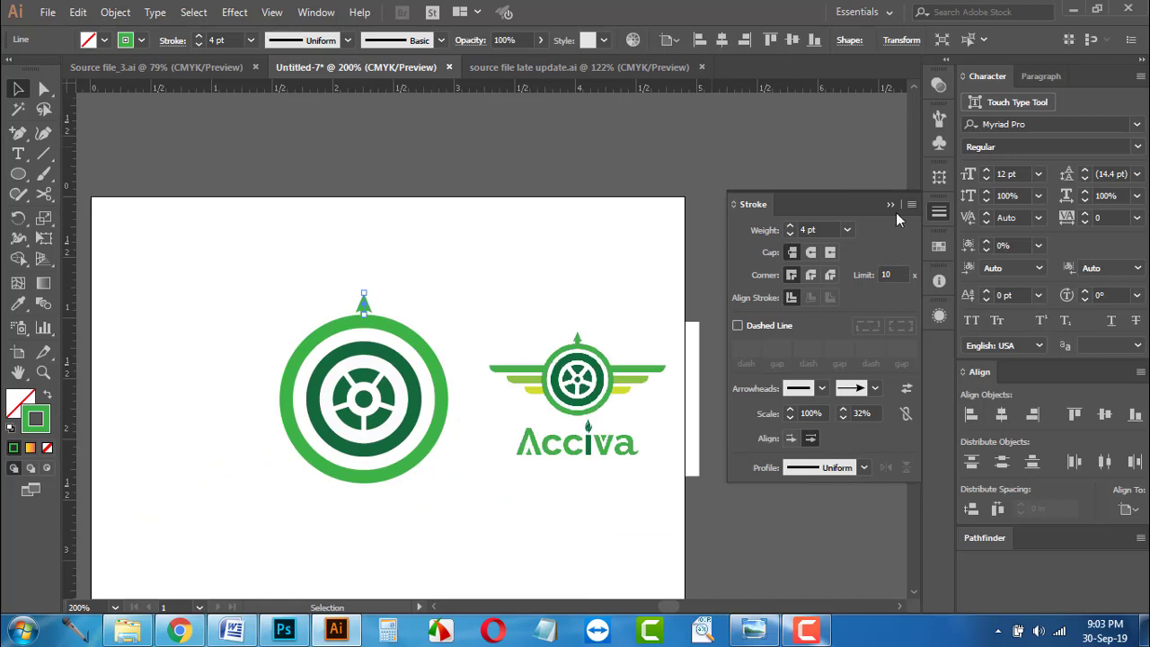
click(892, 206)
scroll(650, 308, down, 2)
click(447, 193)
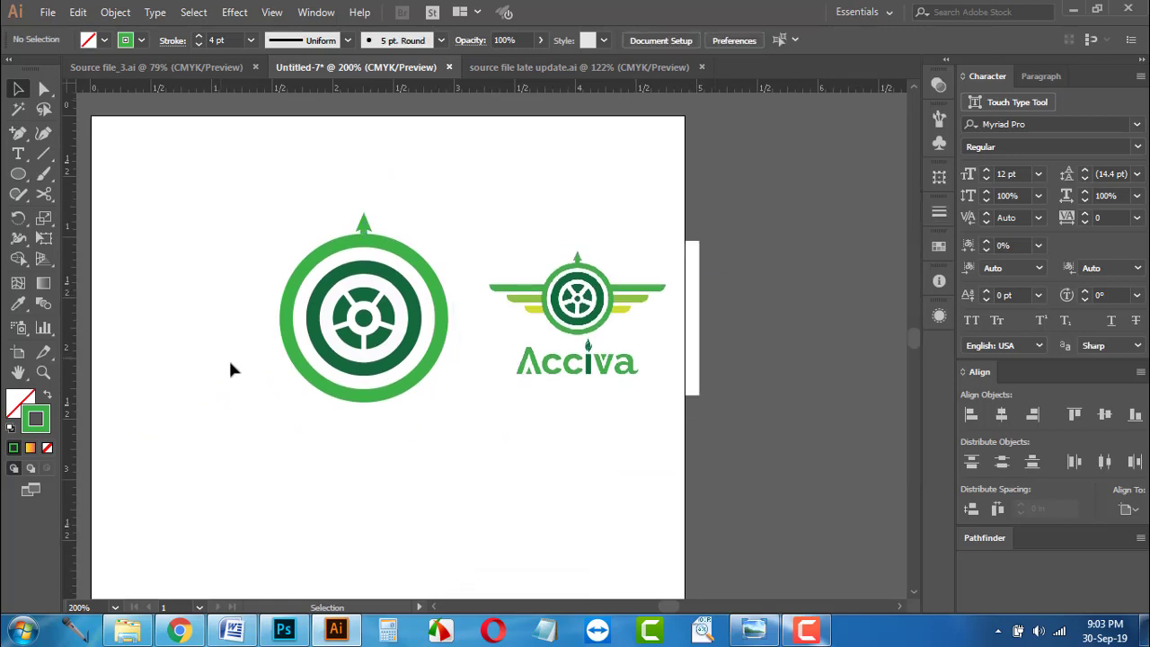
Step: Move the reference logo image to the artboard's upper right corner and scale it down to about 1.6 in wide
scroll(256, 374, up, 1)
drag(709, 274, 781, 273)
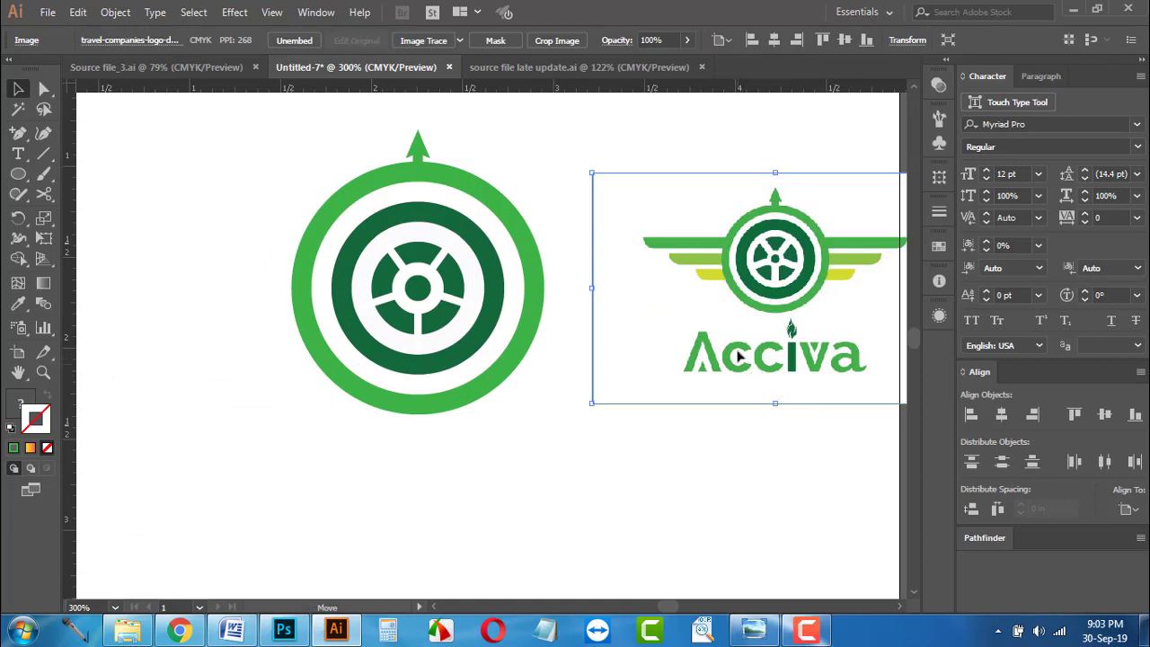
drag(736, 357, 709, 281)
scroll(709, 296, up, 2)
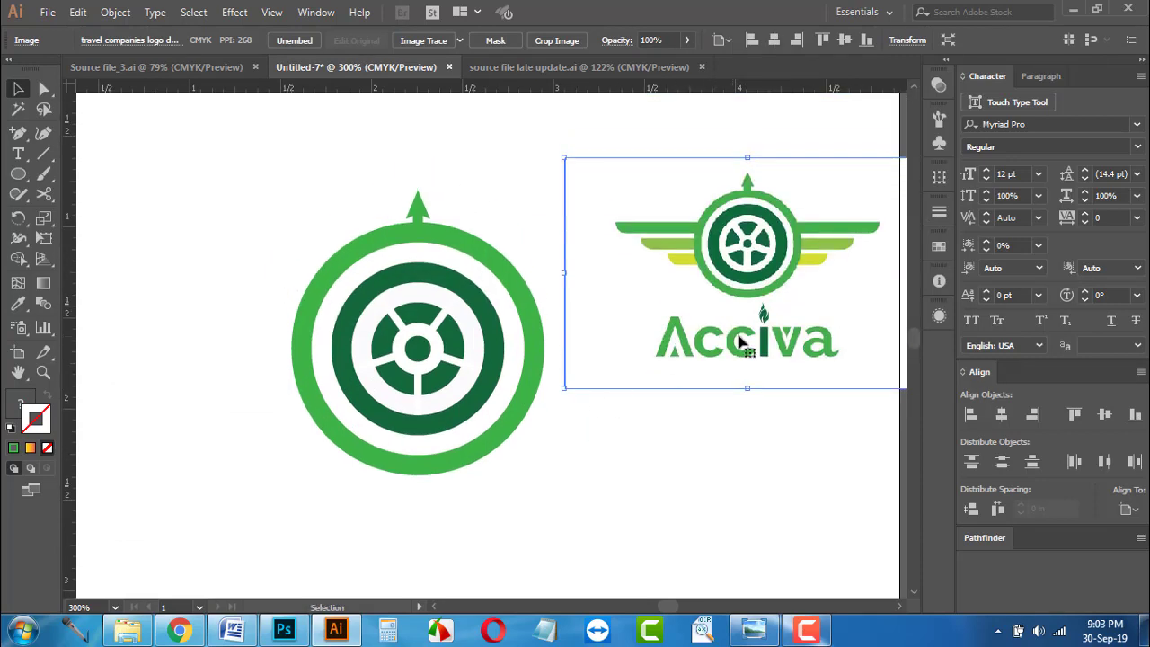
drag(738, 342, 693, 292)
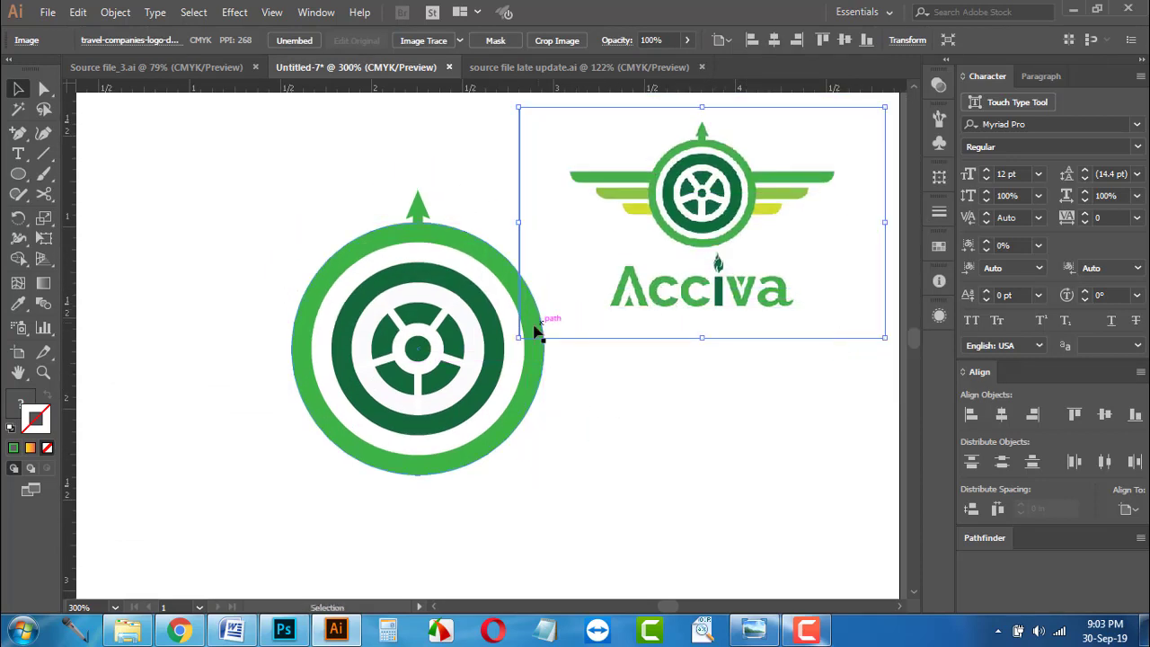
drag(521, 331, 592, 290)
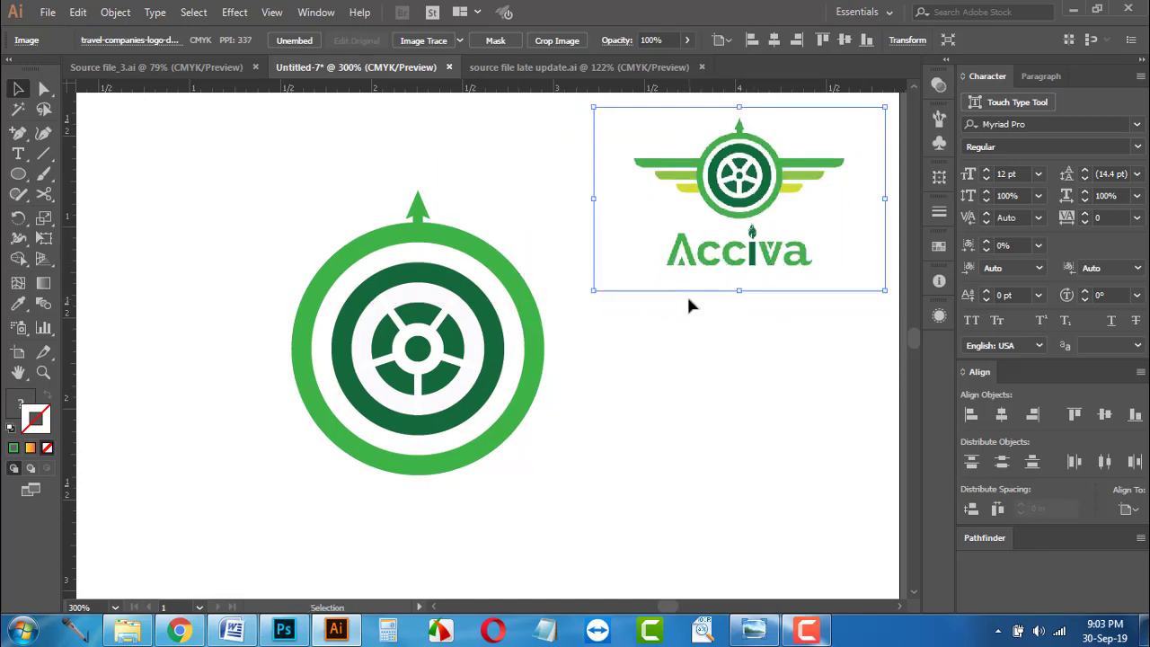
click(705, 328)
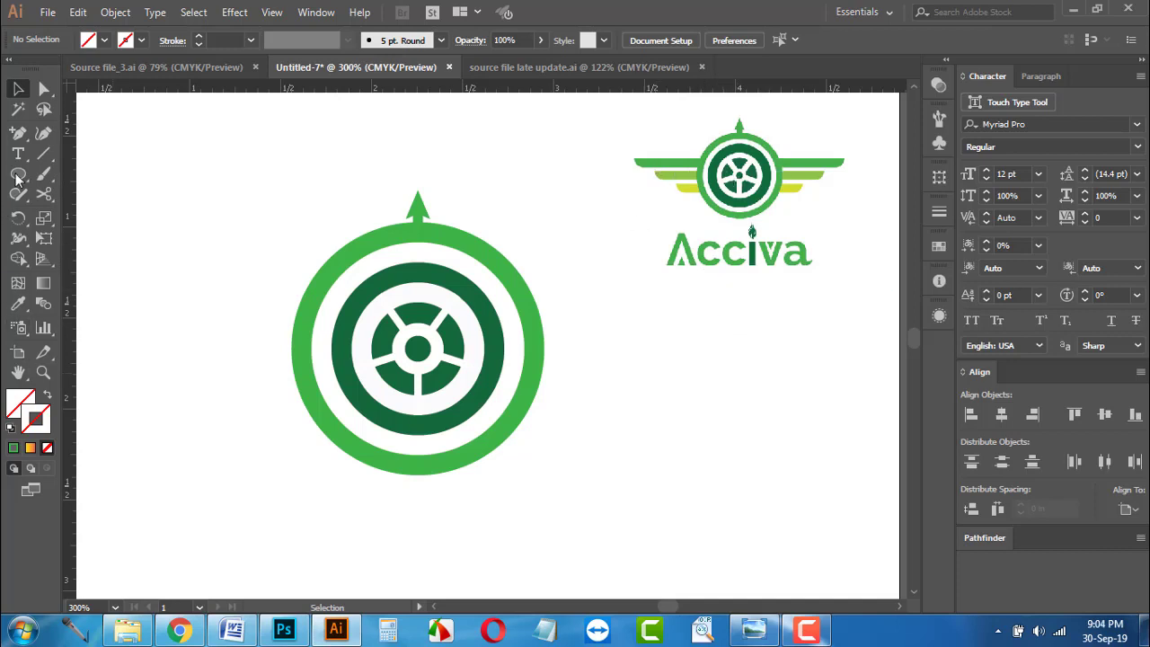
Step: Draw a horizontal rectangle about 2.25 in wide and 0.12 in high across the wheel, filled with the green of the reference's top wing
drag(16, 180, 82, 184)
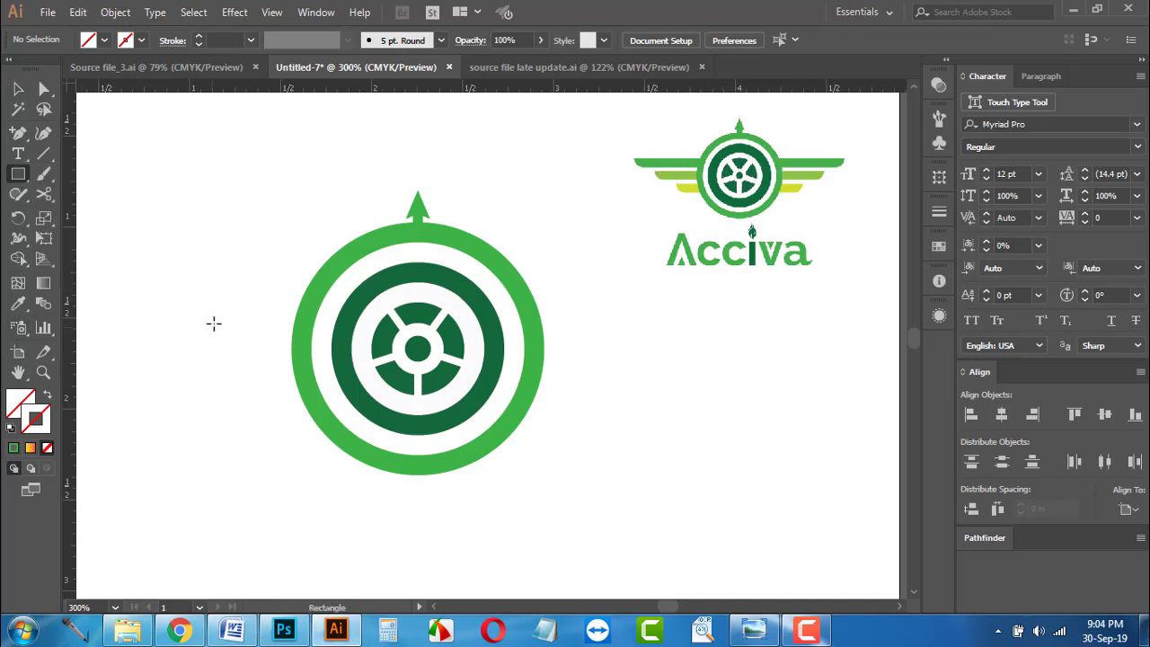
mouse_move(219, 312)
mouse_down()
mouse_move(359, 345)
mouse_move(629, 334)
mouse_up()
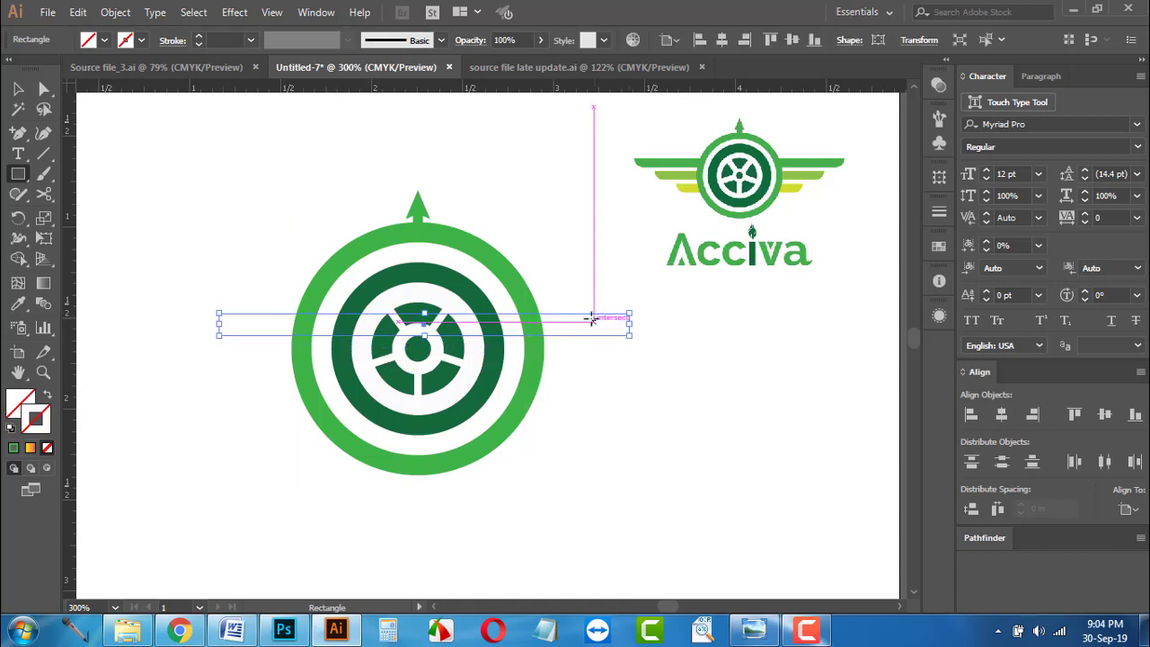
click(24, 308)
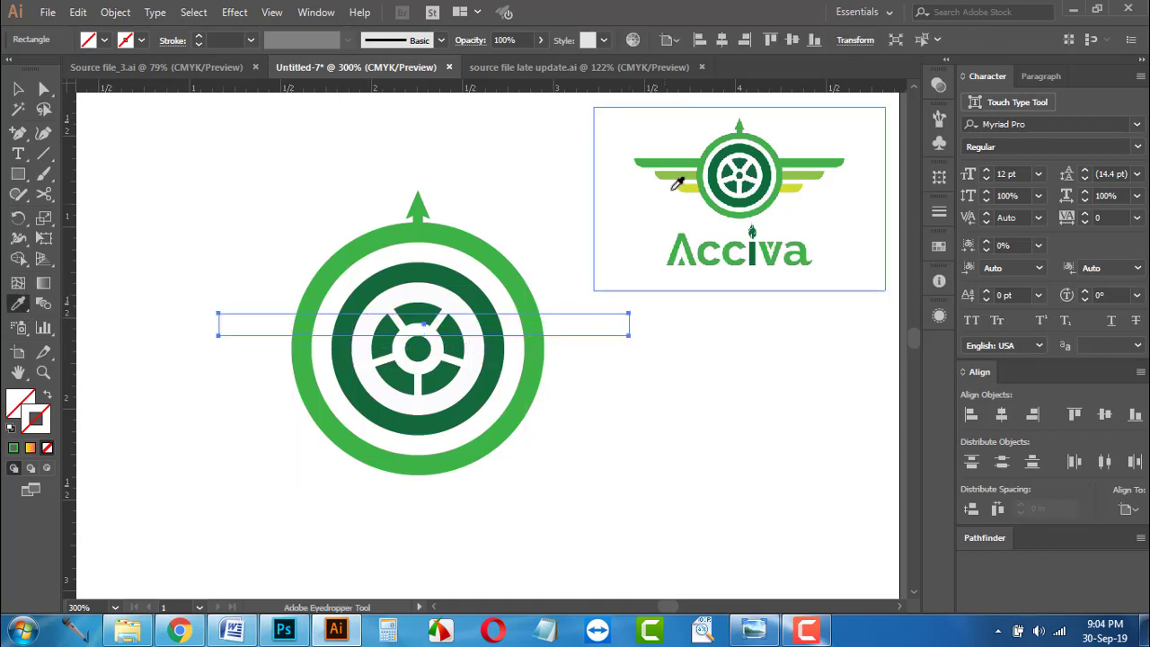
click(683, 155)
Step: Send the green horizontal bar to the back, behind the wheel's rings
right_click(568, 314)
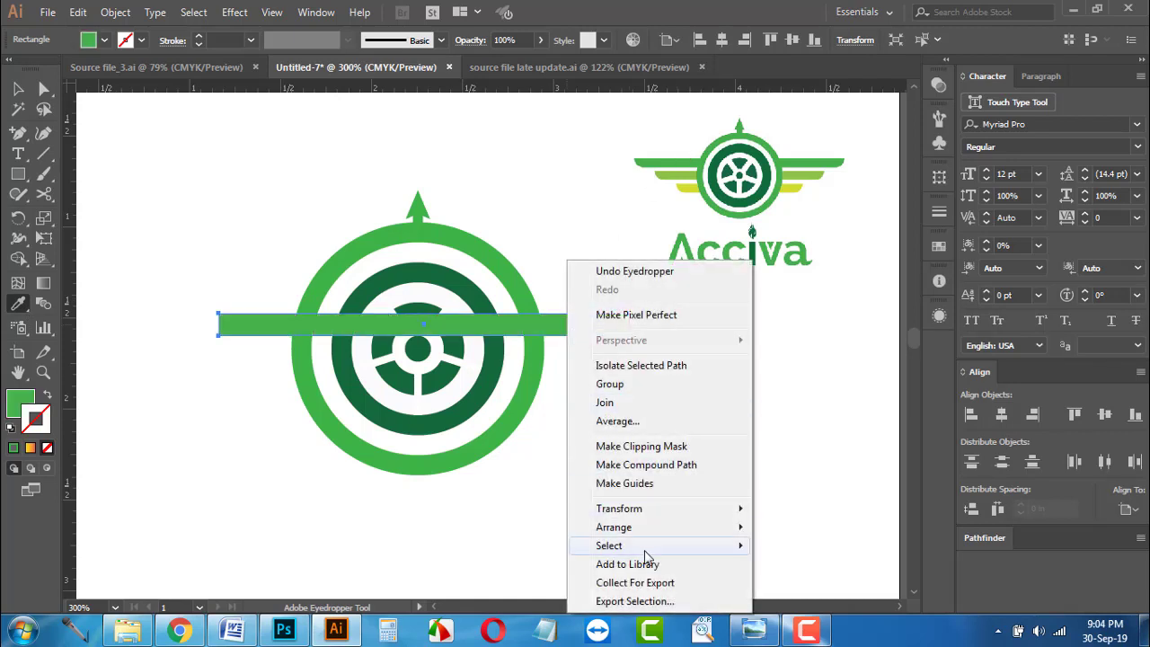
mouse_move(649, 537)
click(798, 584)
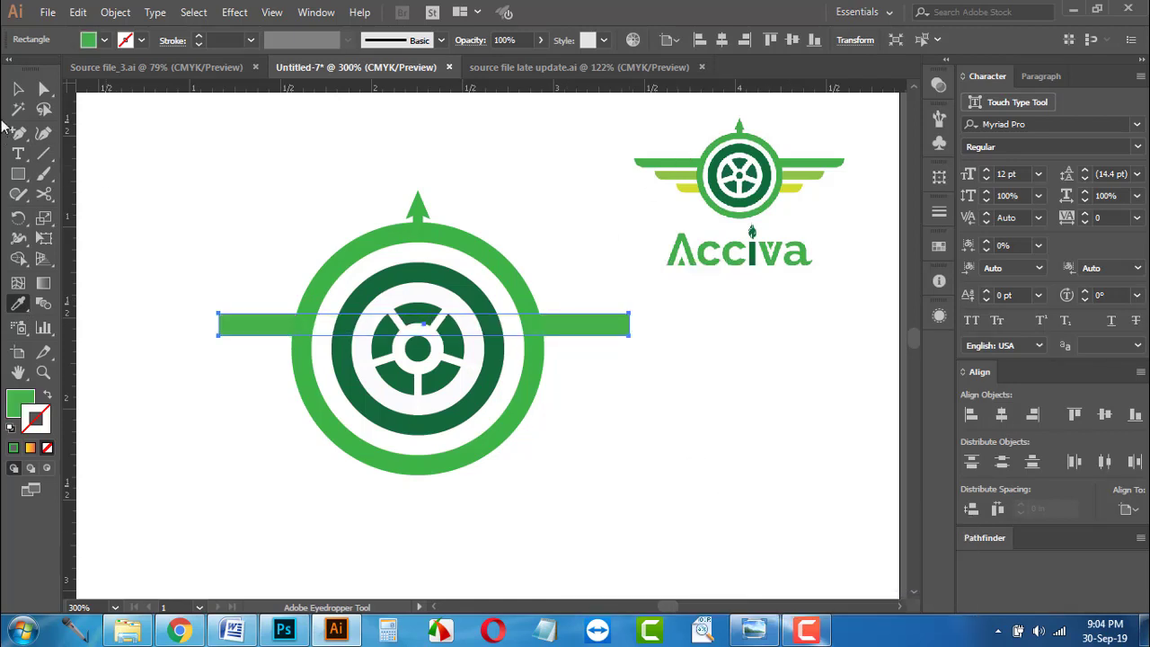
Step: Round both lower corners of the green horizontal bar to about the bar's full height, leaving the upper corners square
click(44, 90)
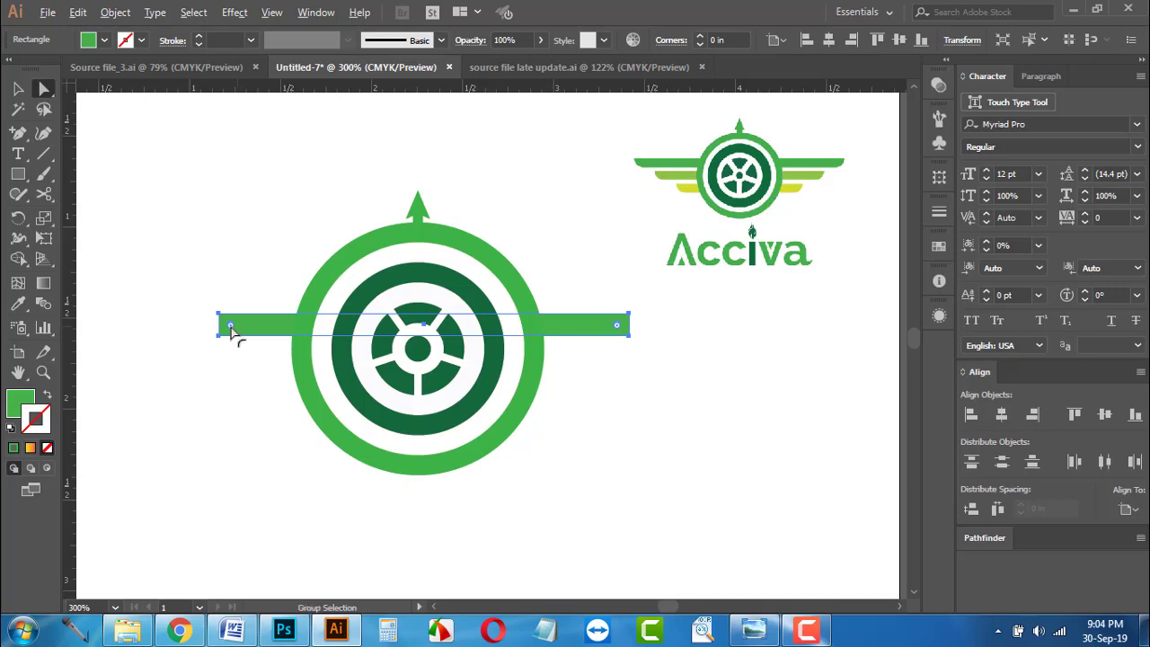
scroll(226, 330, up, 3)
scroll(219, 341, down, 3)
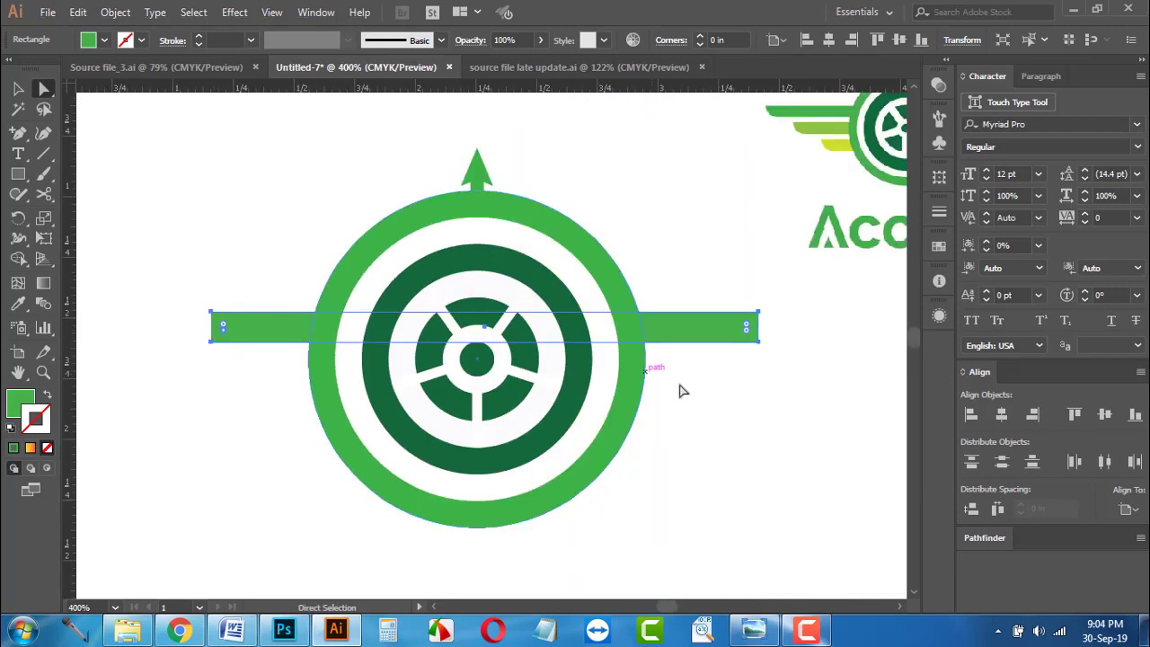
scroll(752, 339, up, 4)
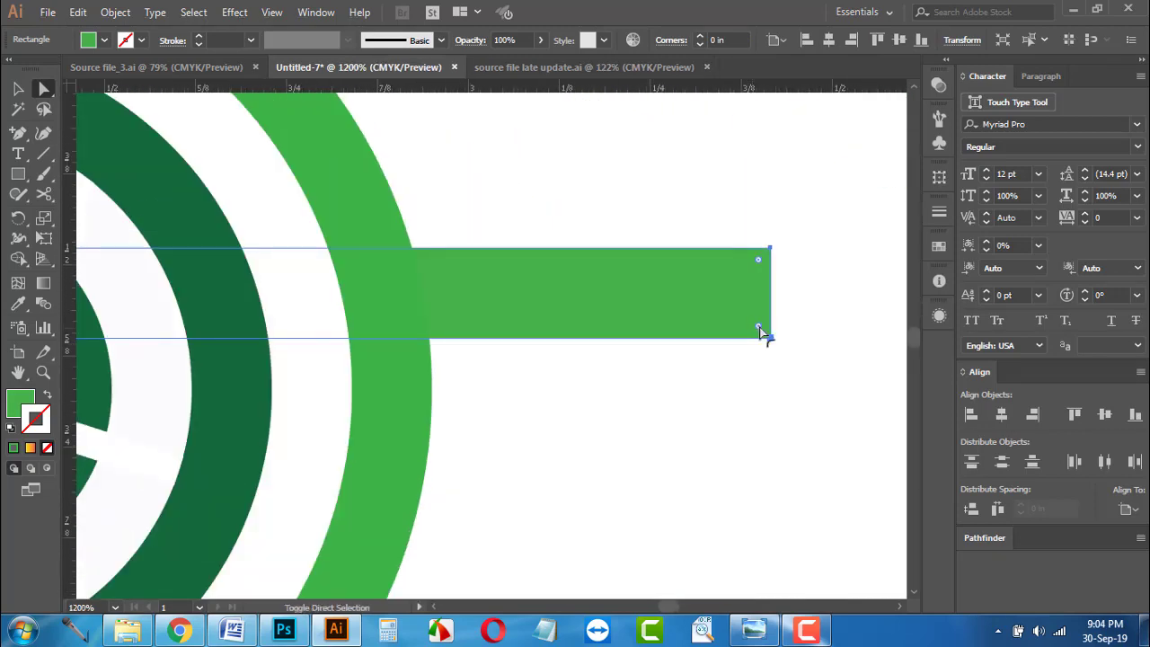
scroll(758, 334, down, 2)
drag(754, 326, 723, 315)
Step: Duplicate the rounded green bar straight down twice, spacing the copies about 0.19 in apart
click(21, 88)
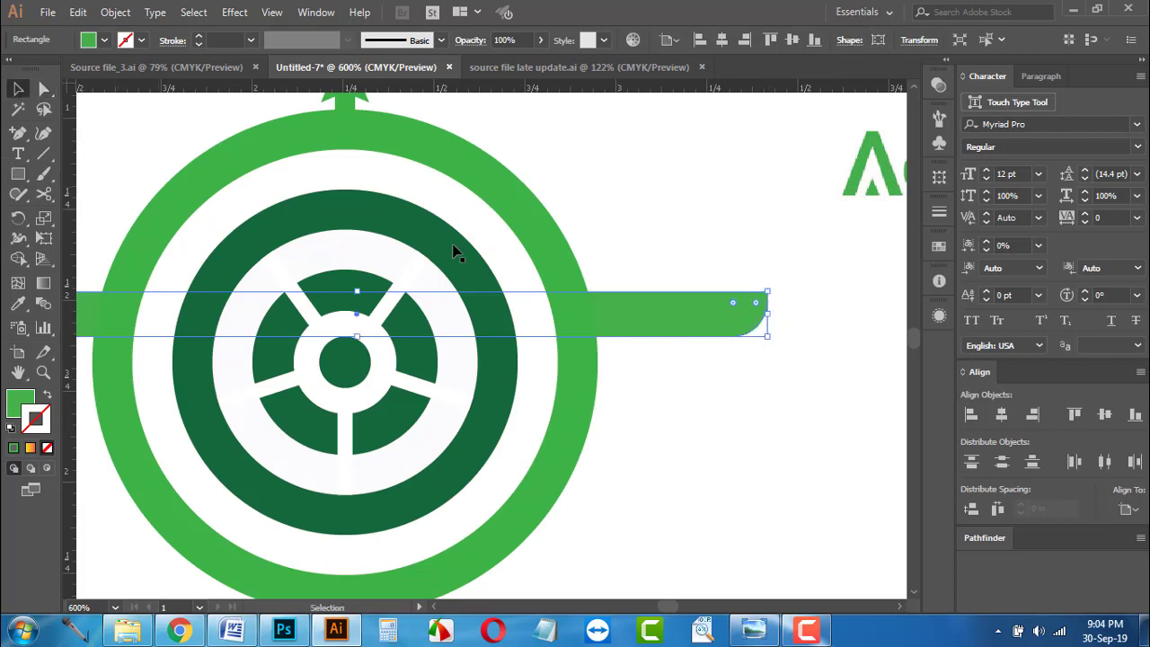
click(631, 249)
scroll(631, 249, down, 1)
drag(626, 297, 633, 343)
scroll(633, 381, down, 1)
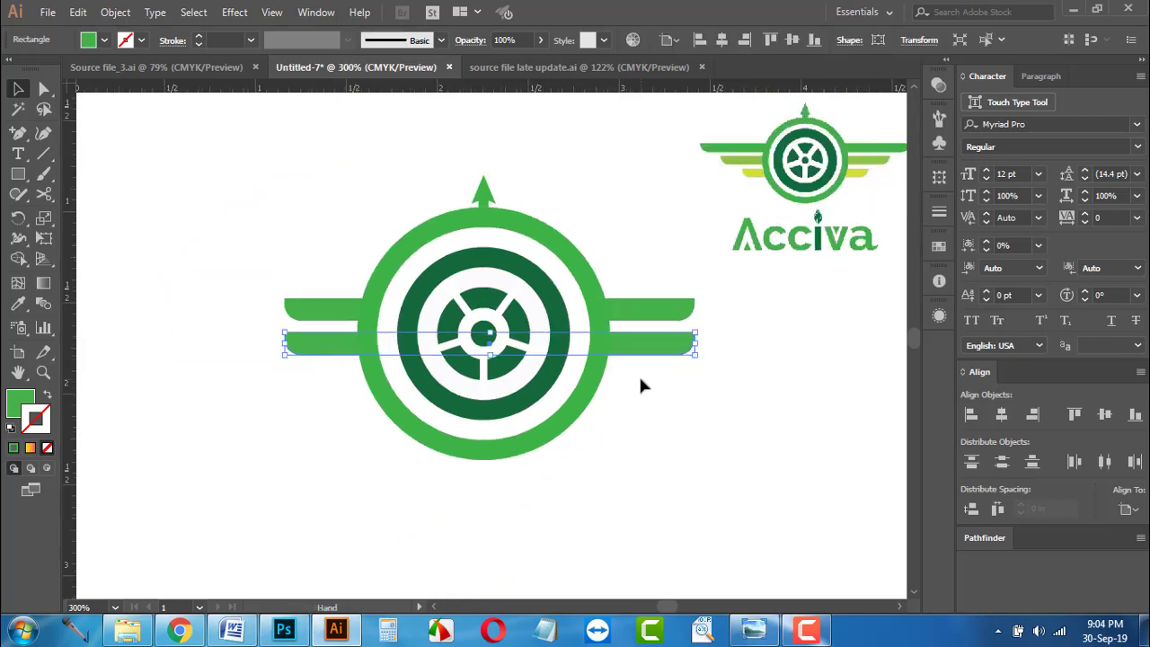
key(ctrl+d)
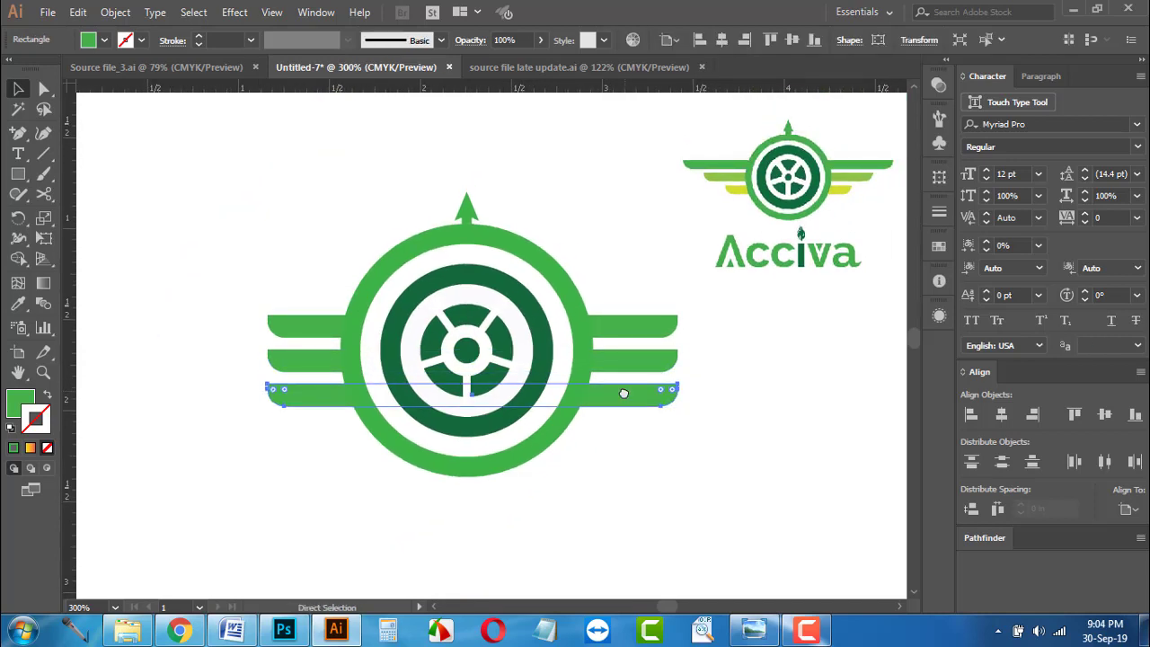
Step: Narrow the middle bar to about 2.1 in and the lowest bar to about 1.9 in, both symmetrically about their centers
scroll(634, 411, up, 1)
click(192, 354)
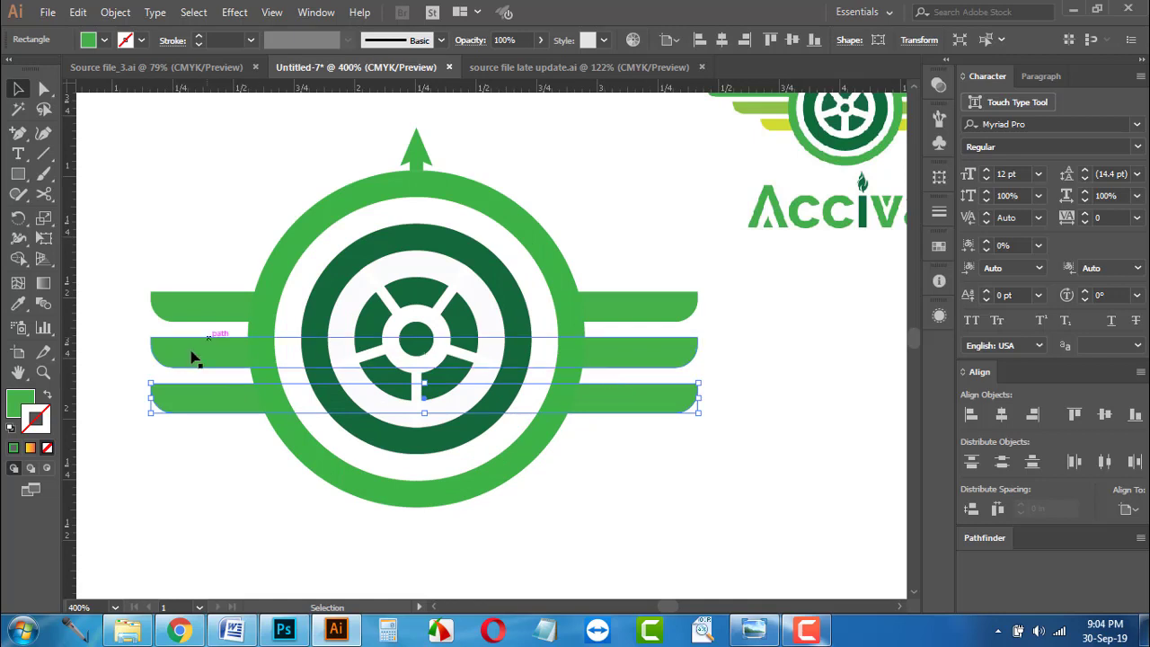
click(107, 278)
click(159, 357)
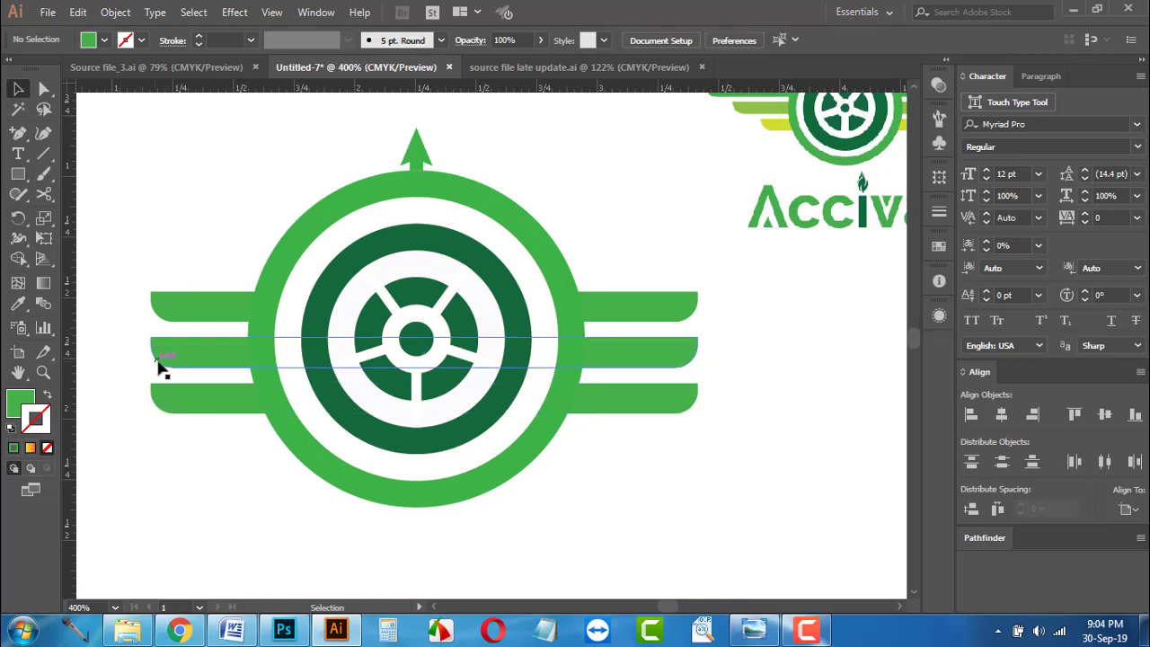
drag(151, 356, 172, 356)
click(189, 405)
drag(151, 400, 195, 403)
click(189, 475)
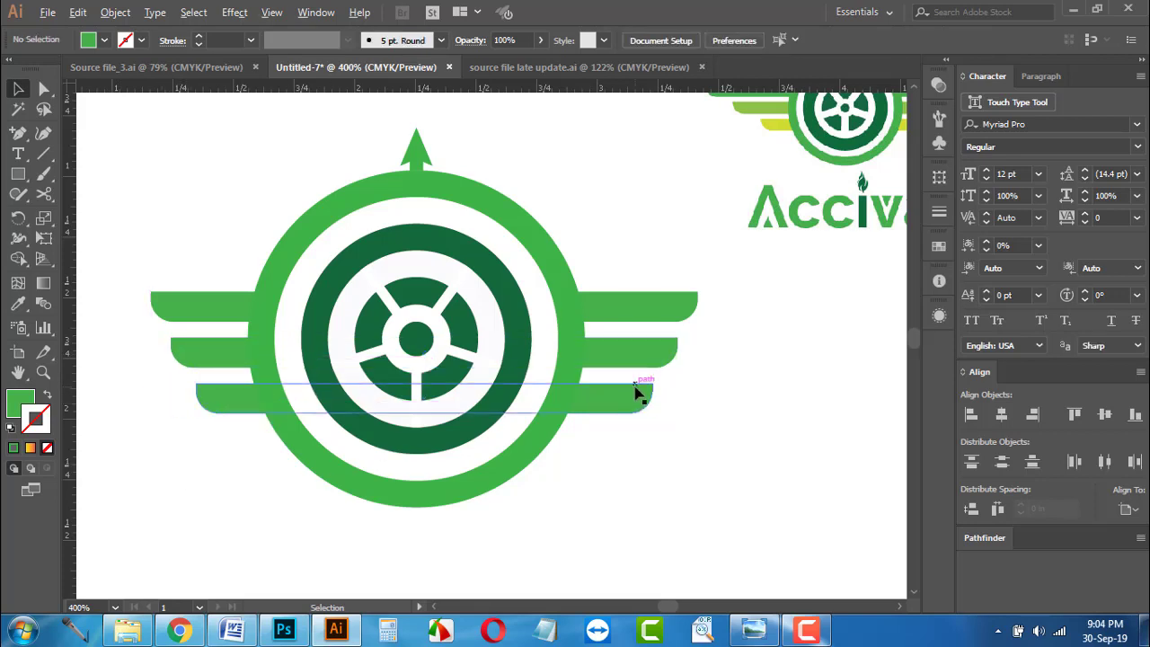
scroll(635, 389, down, 1)
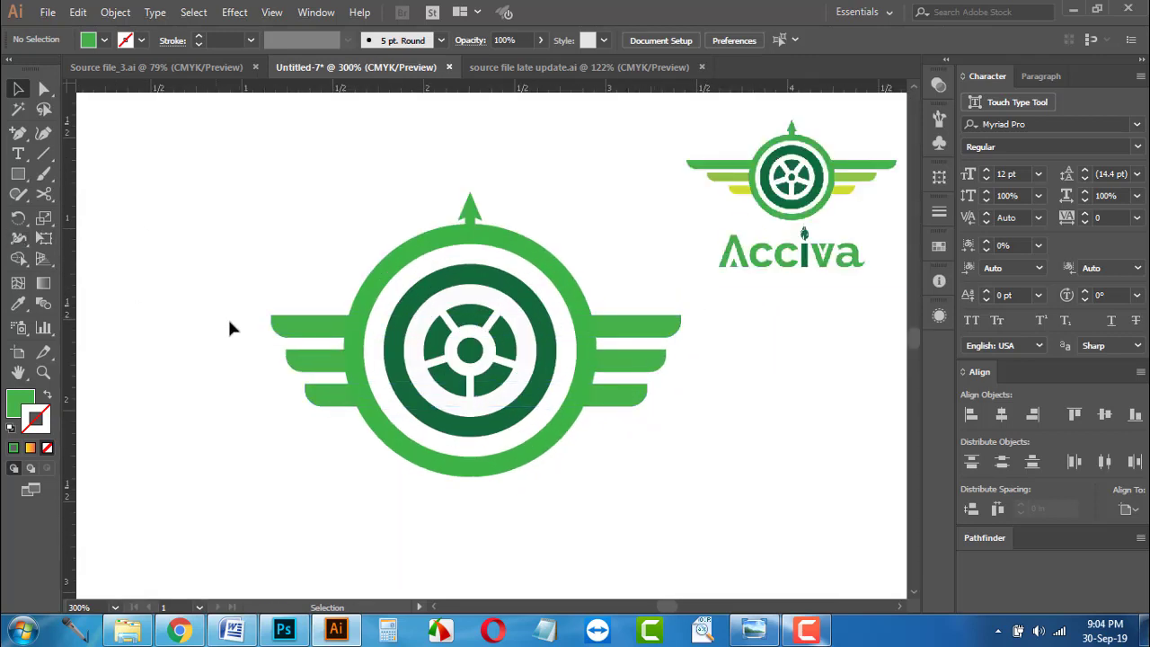
Step: Recolor the middle bar light green and the lowest bar yellow, sampling both colors from the reference logo's wings
click(18, 304)
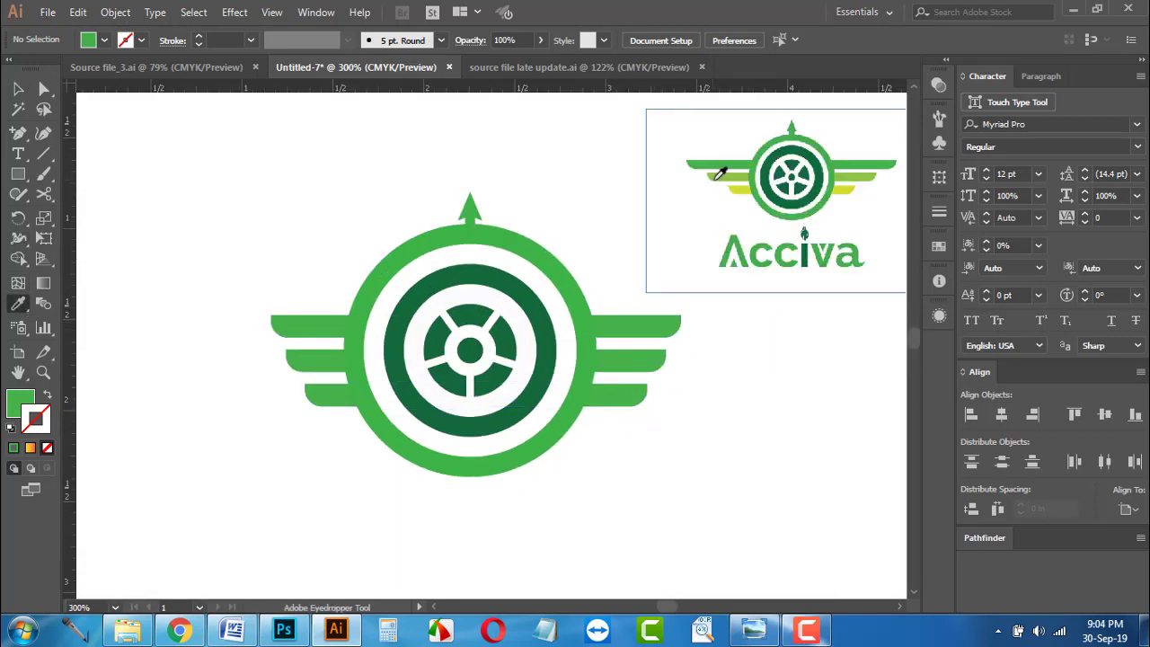
click(726, 174)
alt+click(635, 351)
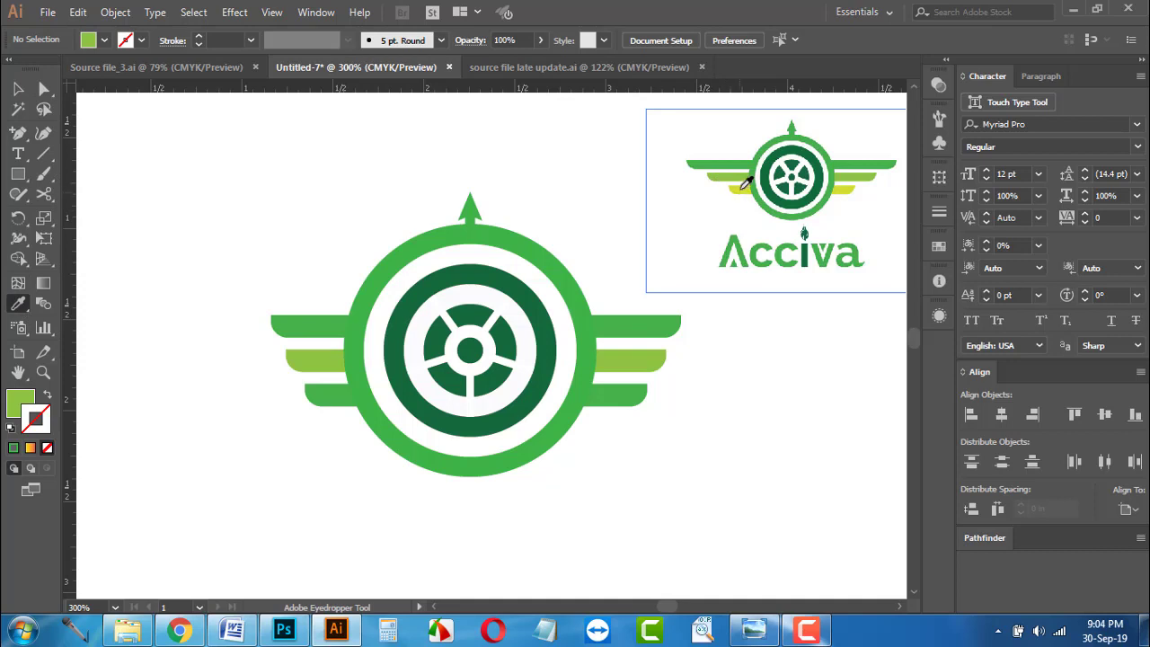
click(744, 186)
alt+click(620, 388)
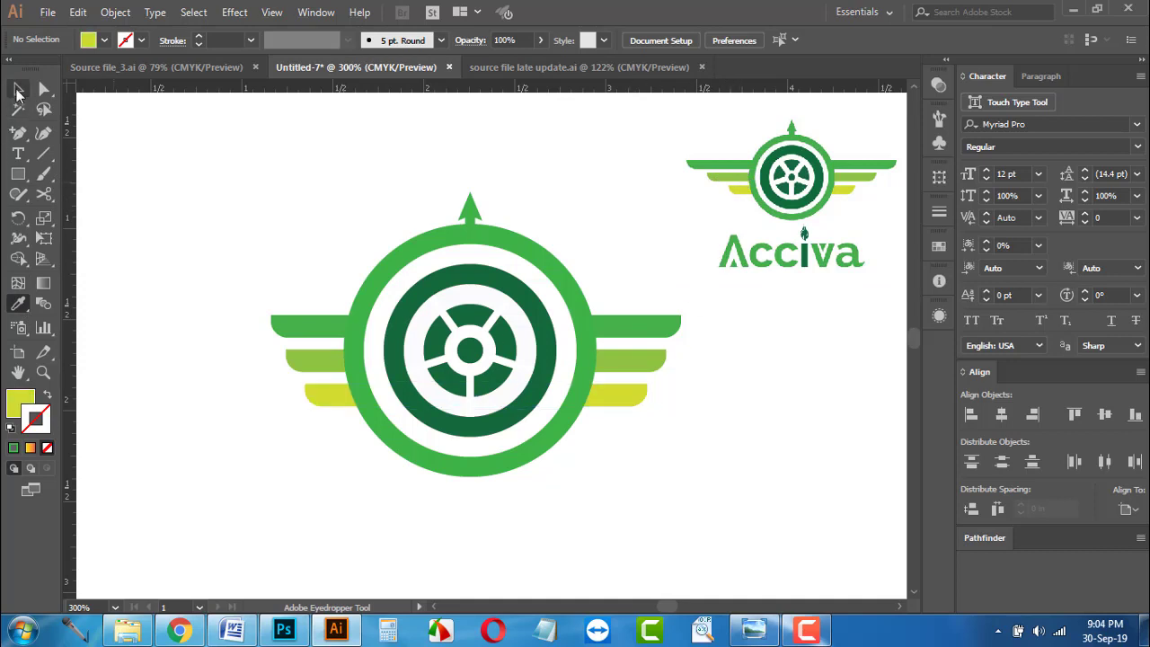
Step: Widen the three bars together to about 3.15 in across and flatten the stack to about 0.38 in high
click(18, 90)
drag(271, 261, 320, 432)
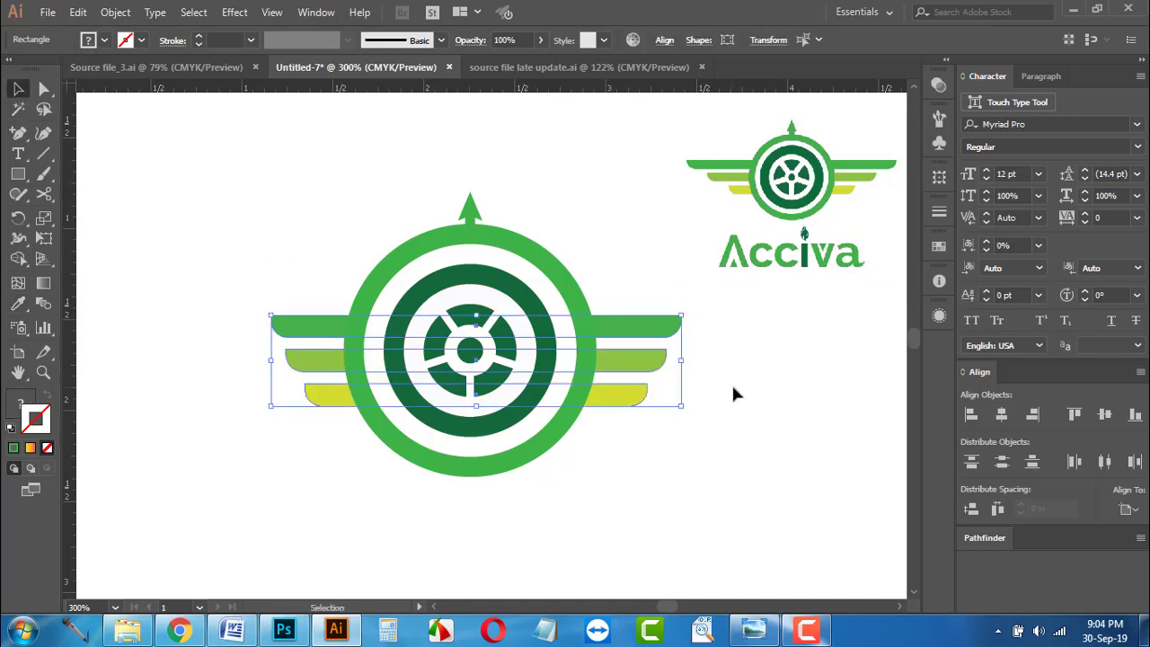
drag(682, 364, 763, 369)
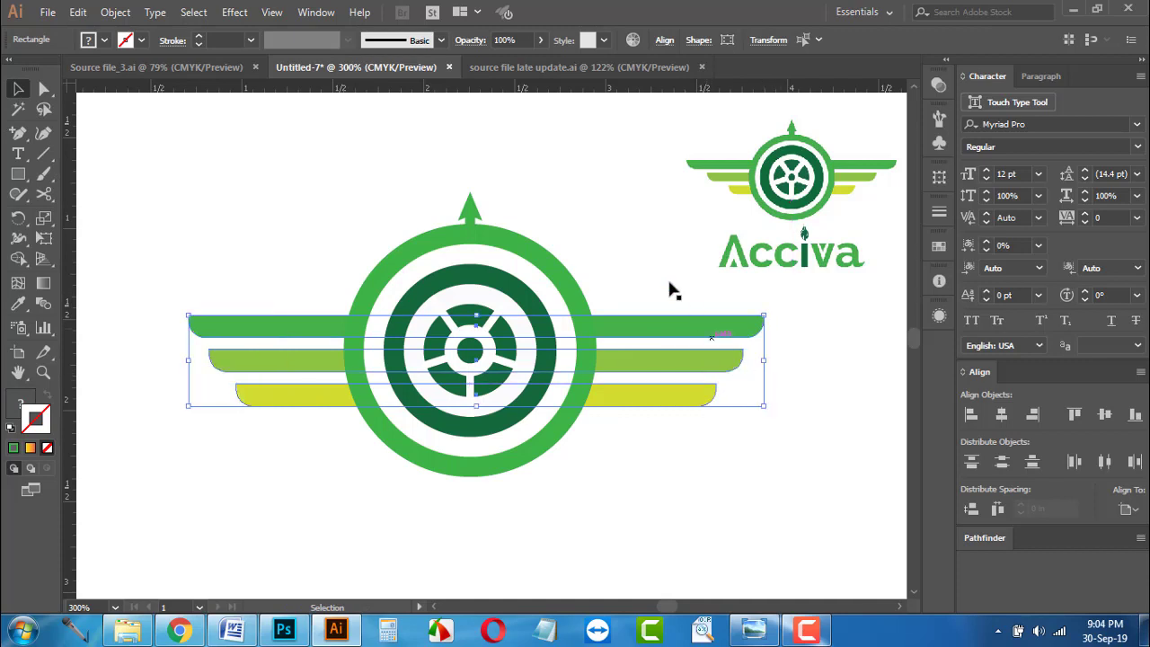
drag(475, 315, 476, 327)
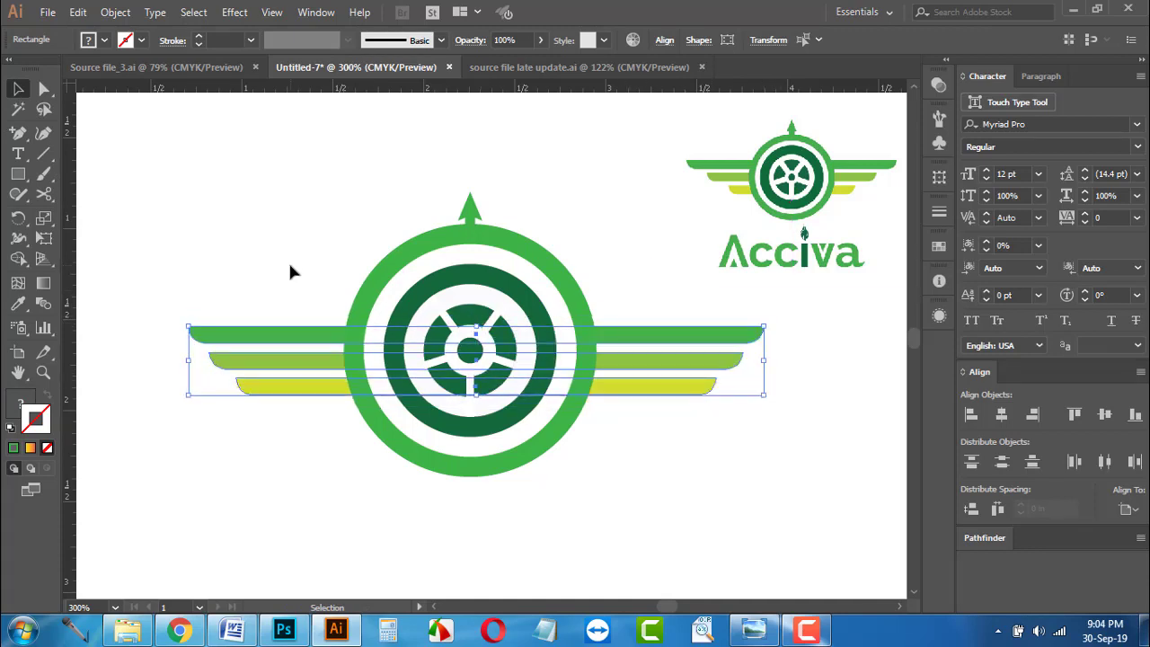
Step: Align the three wing bars to the vertical center of the wheel's outer ring, using the ring as the key object
shift+click(365, 286)
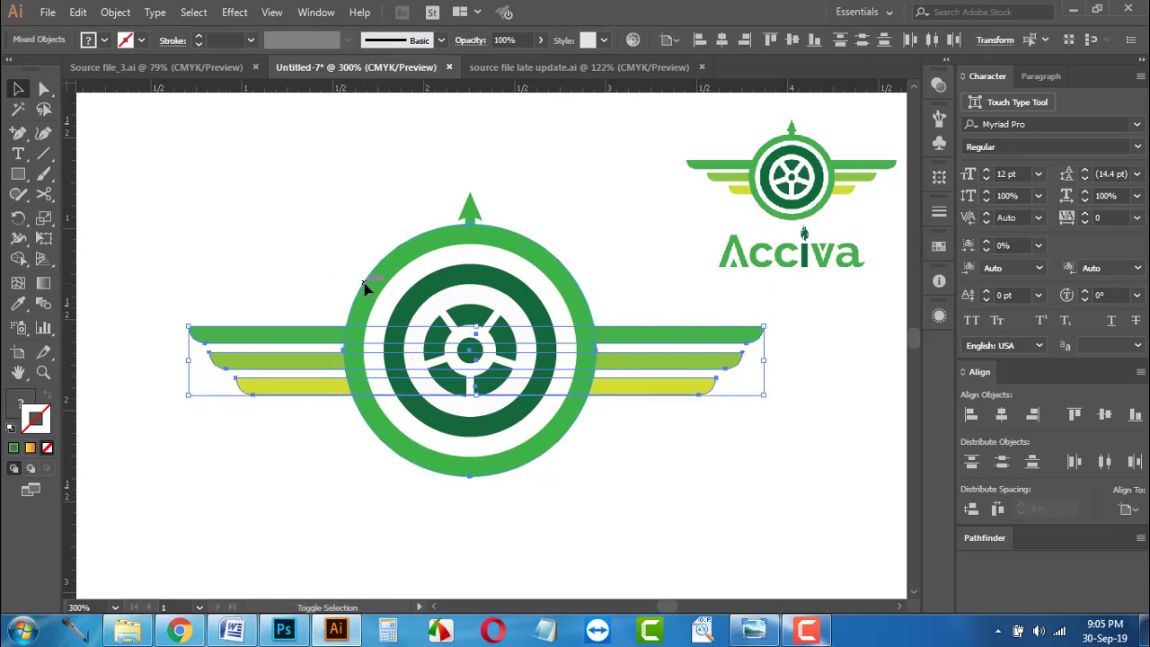
click(400, 264)
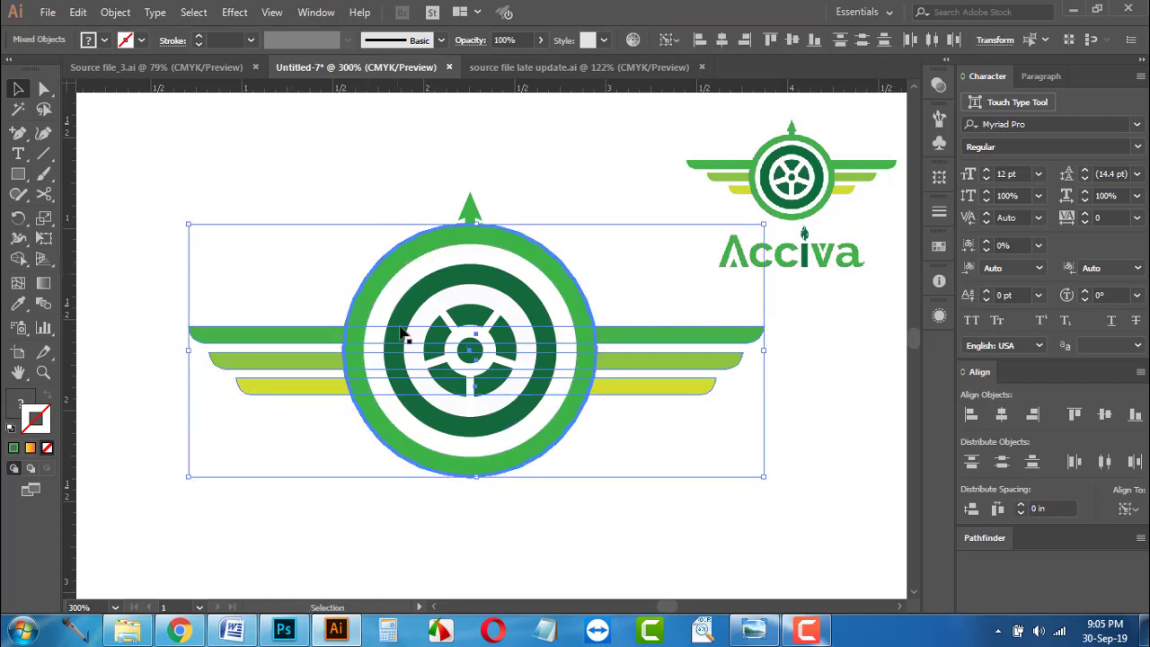
click(1105, 414)
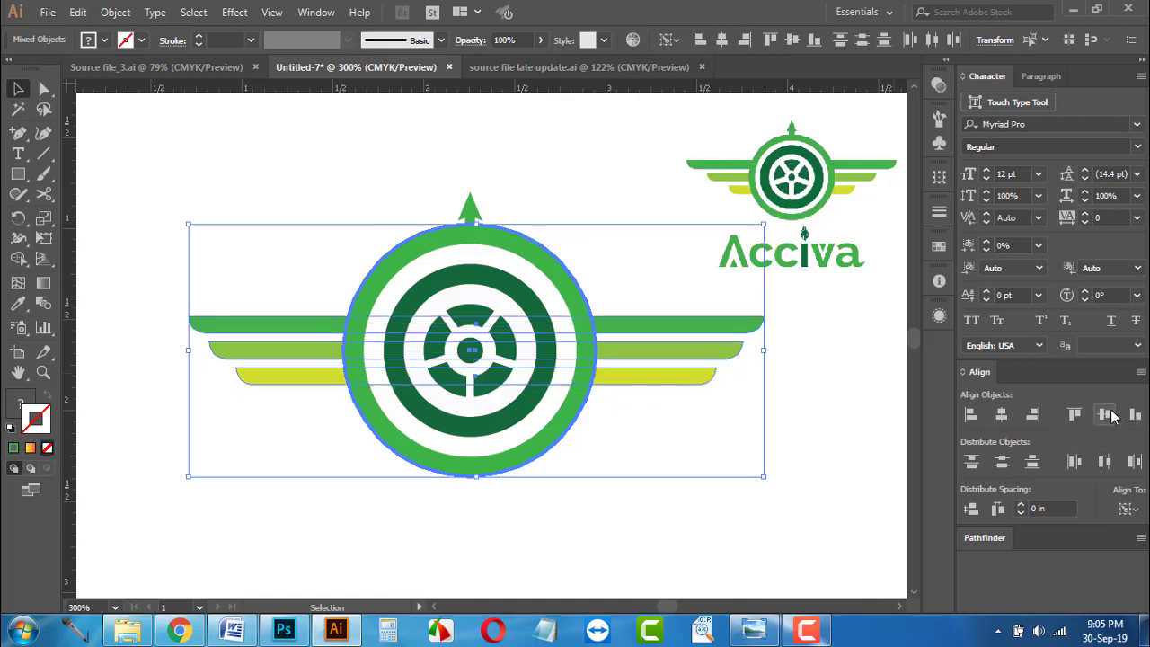
click(802, 495)
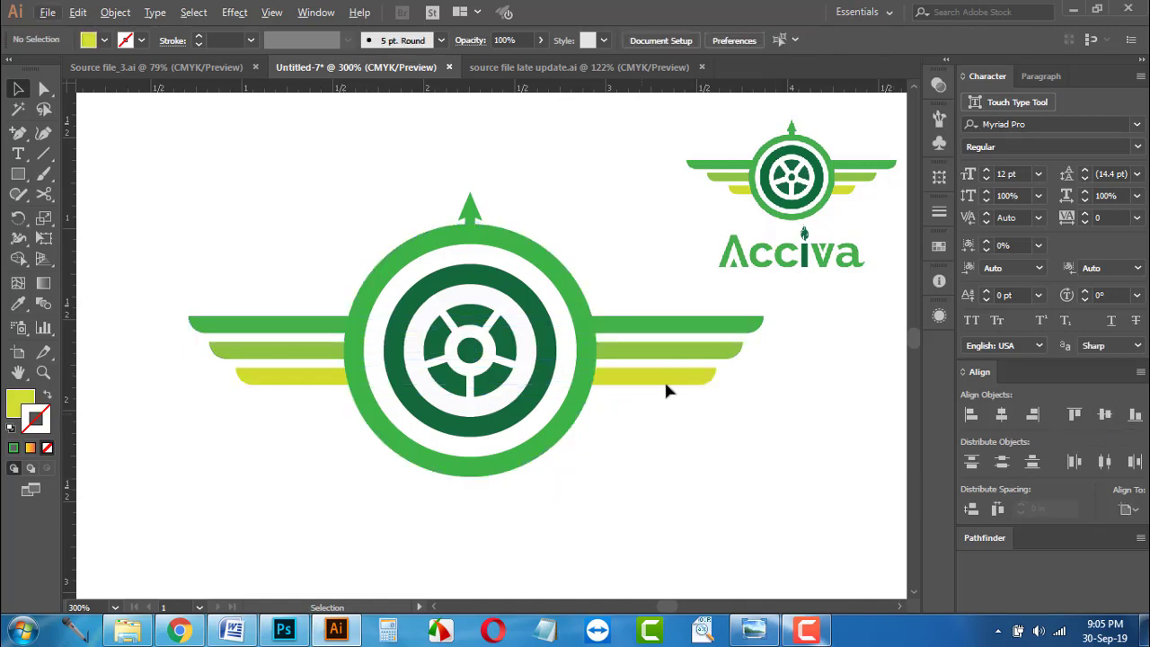
scroll(728, 310, down, 1)
drag(732, 311, 699, 341)
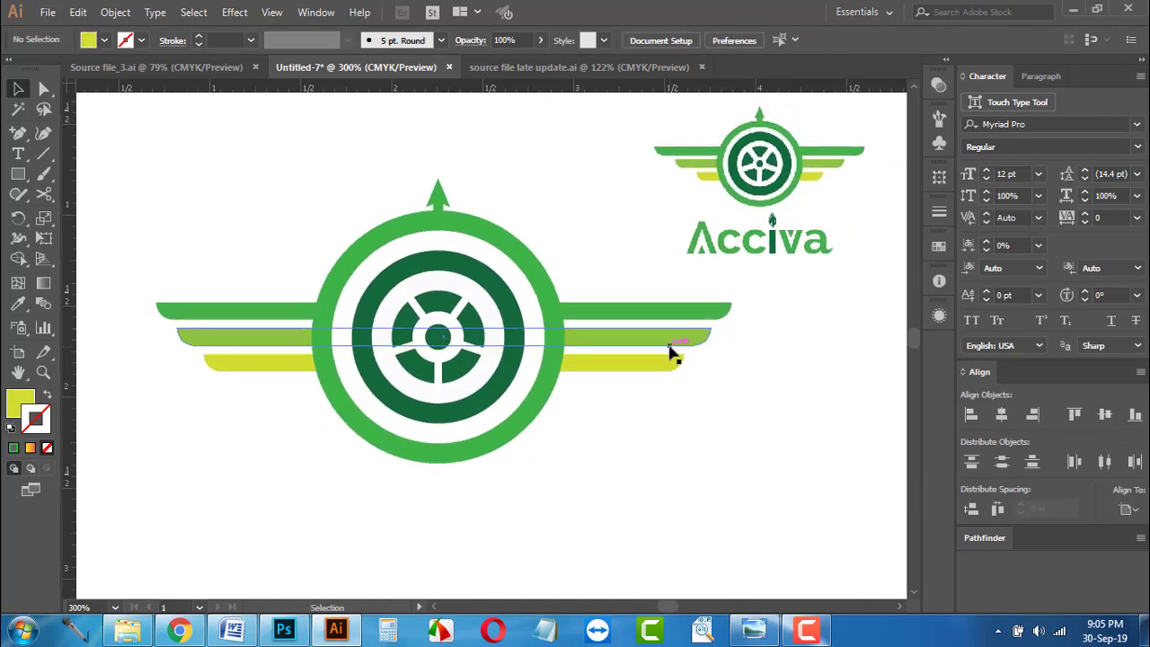
Step: Add the text "Acciva" below the wheel, scale it to 43.59 pt and place it just under the outer ring
click(18, 155)
scroll(215, 422, down, 1)
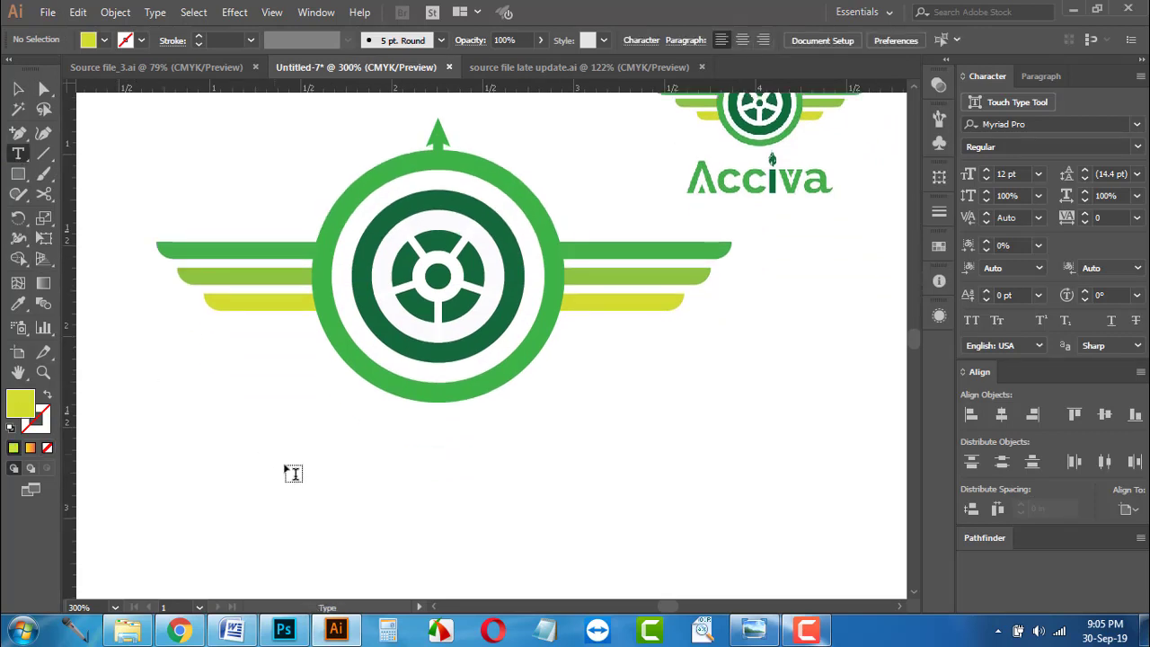
click(306, 448)
text(Acciva)
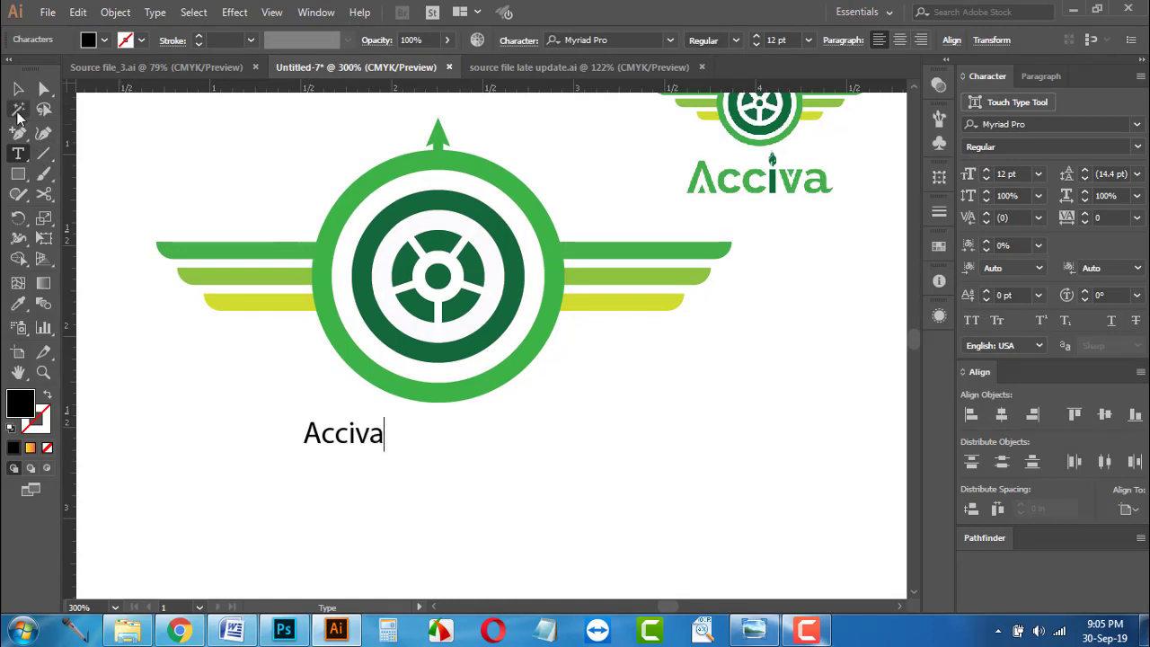
click(17, 91)
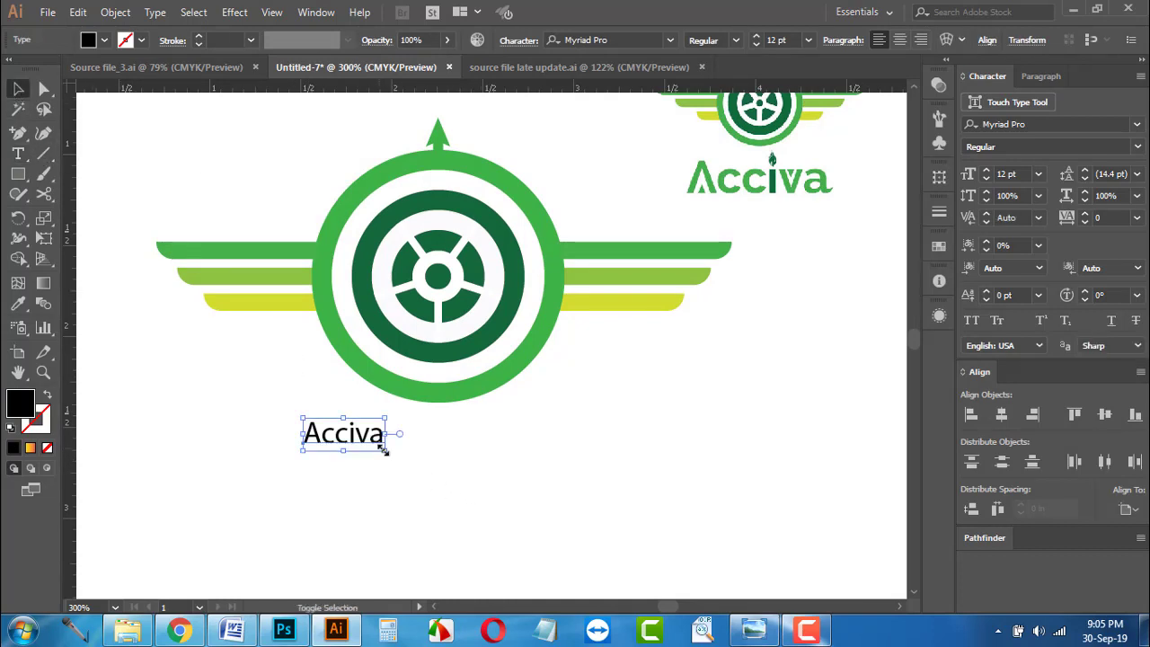
drag(380, 448, 669, 539)
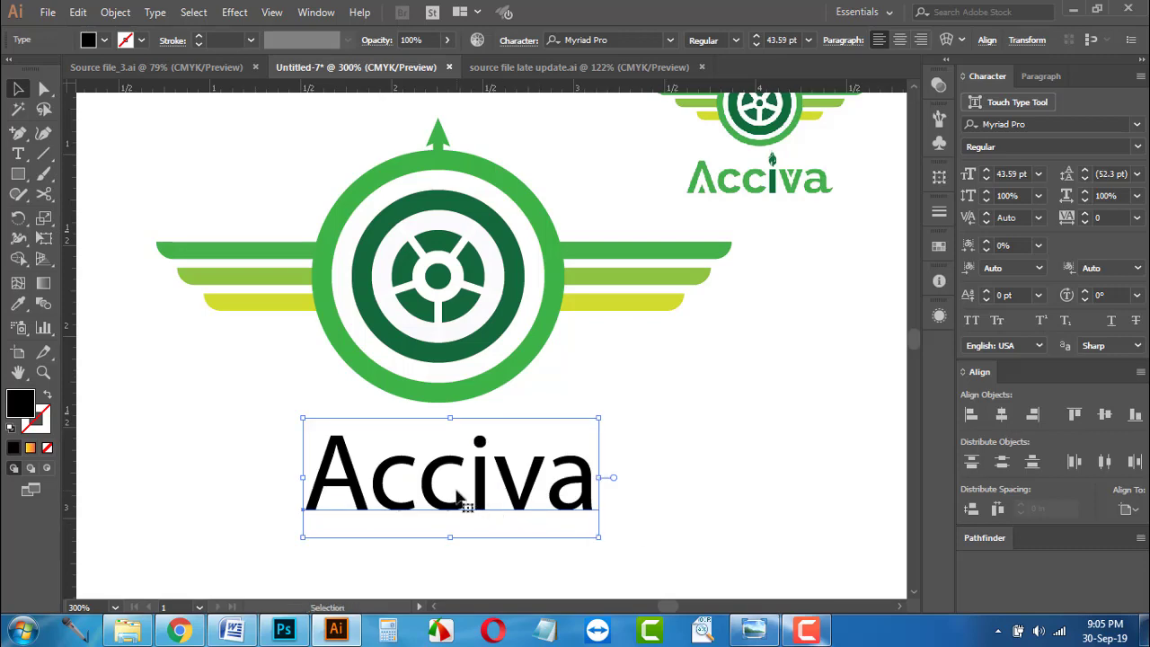
drag(463, 508, 463, 487)
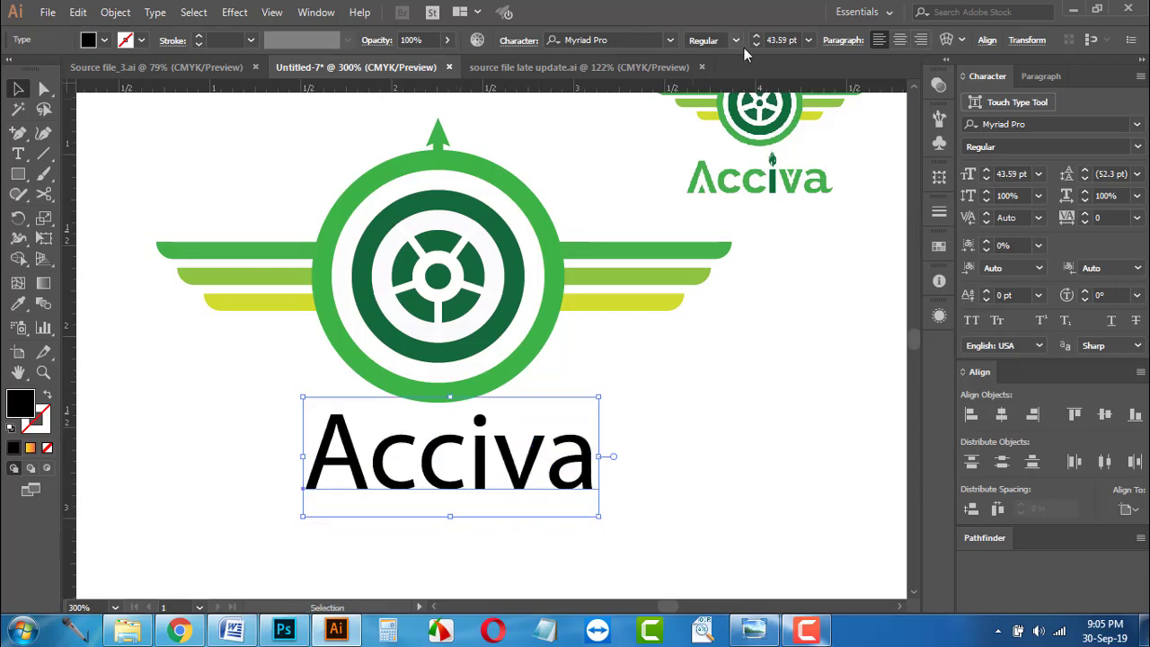
Step: Set the font of the "Acciva" text to Arial
click(670, 41)
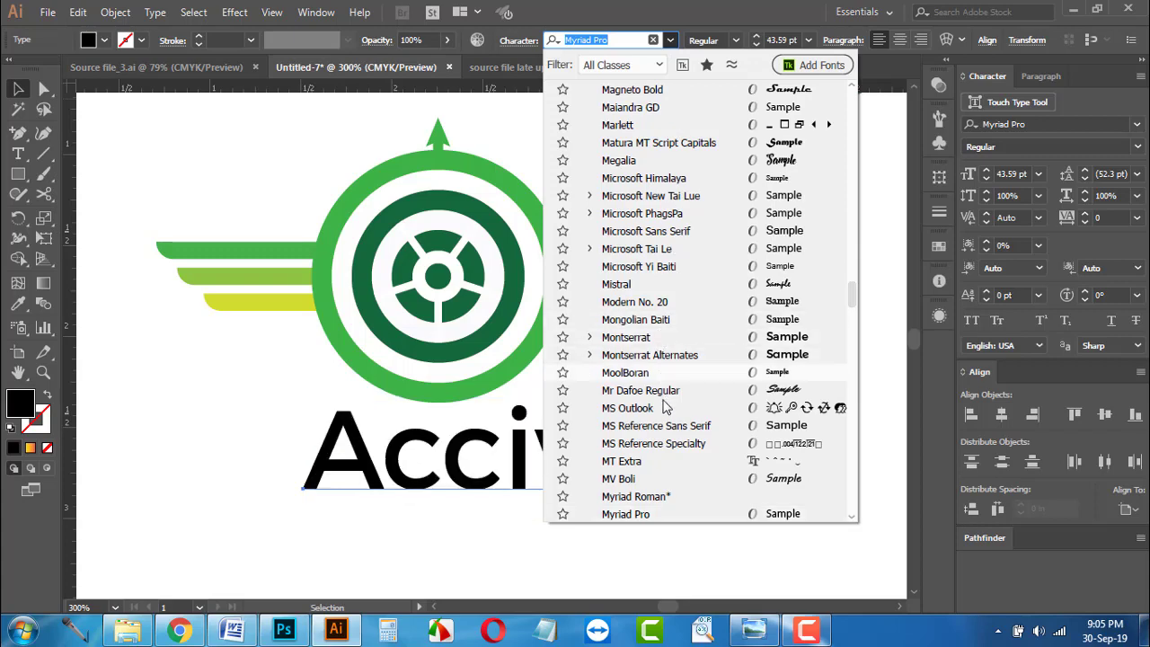
scroll(676, 159, up, 7)
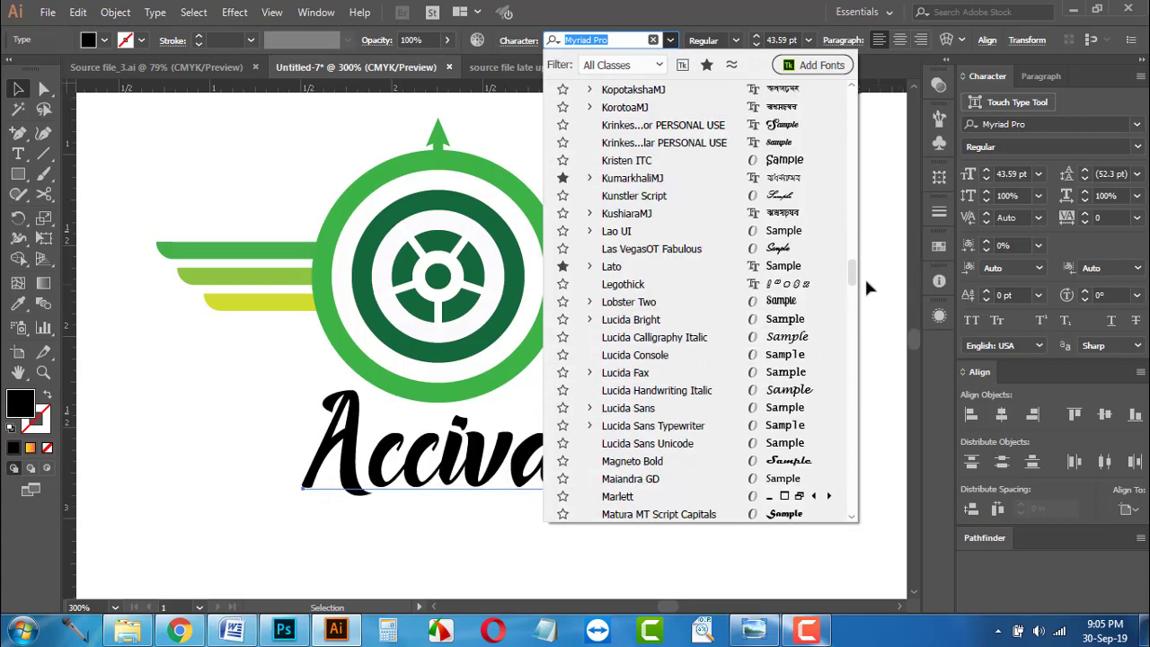
drag(855, 282, 854, 103)
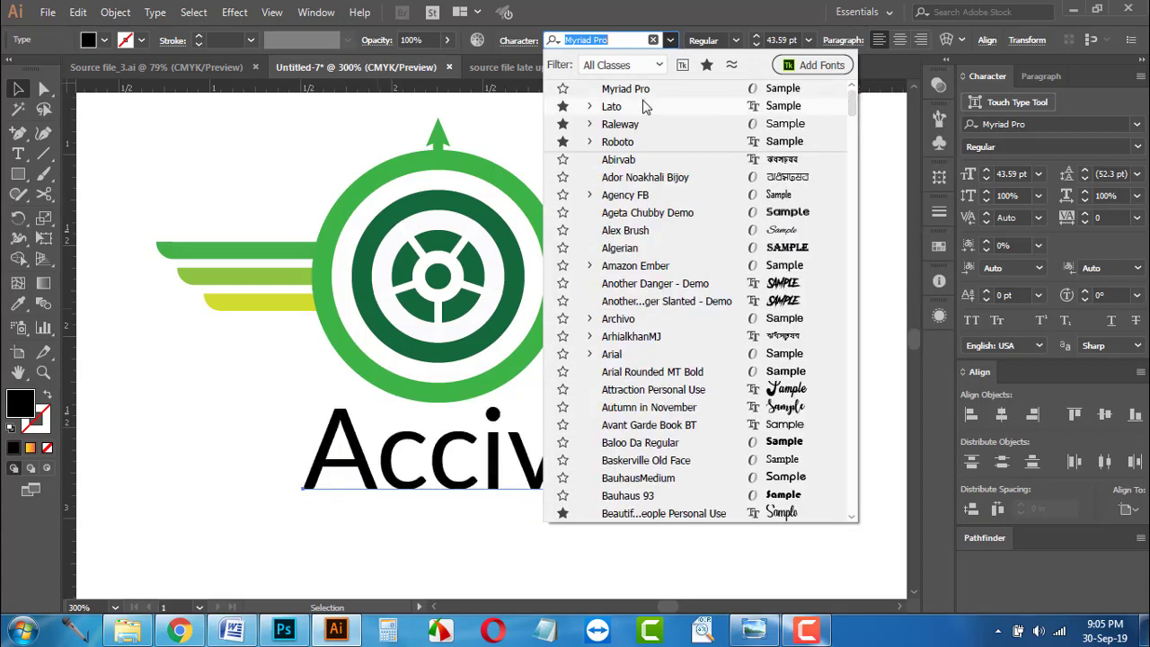
click(631, 359)
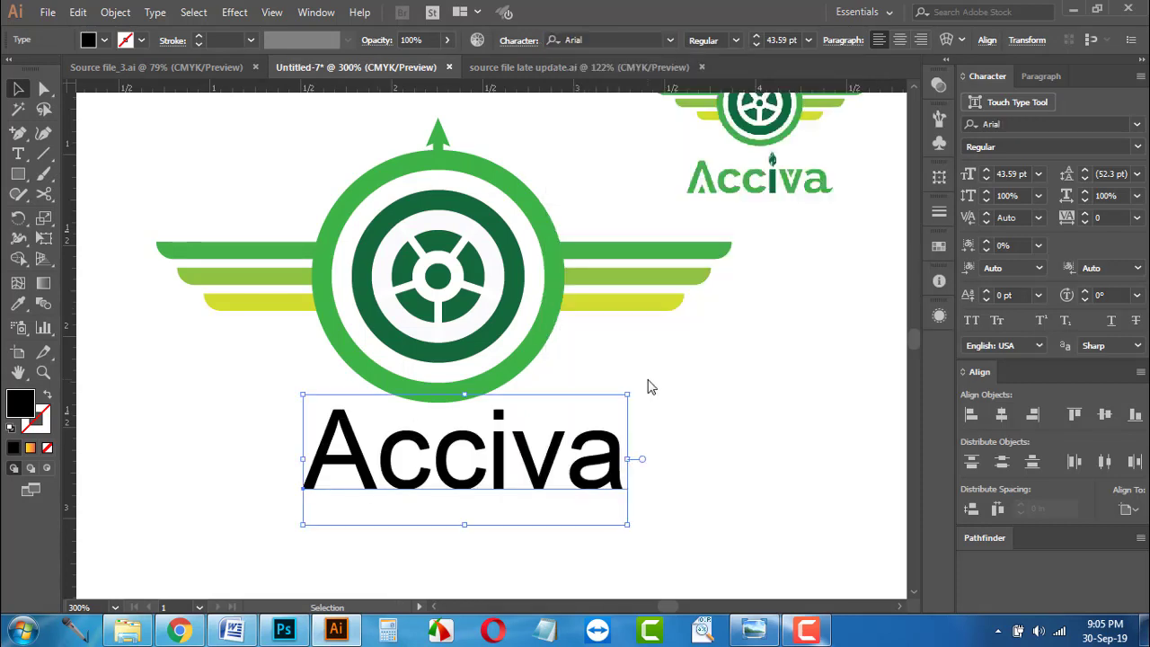
Step: Center the "Acciva" text horizontally with the wheel's outer ring
shift+click(521, 368)
click(1002, 418)
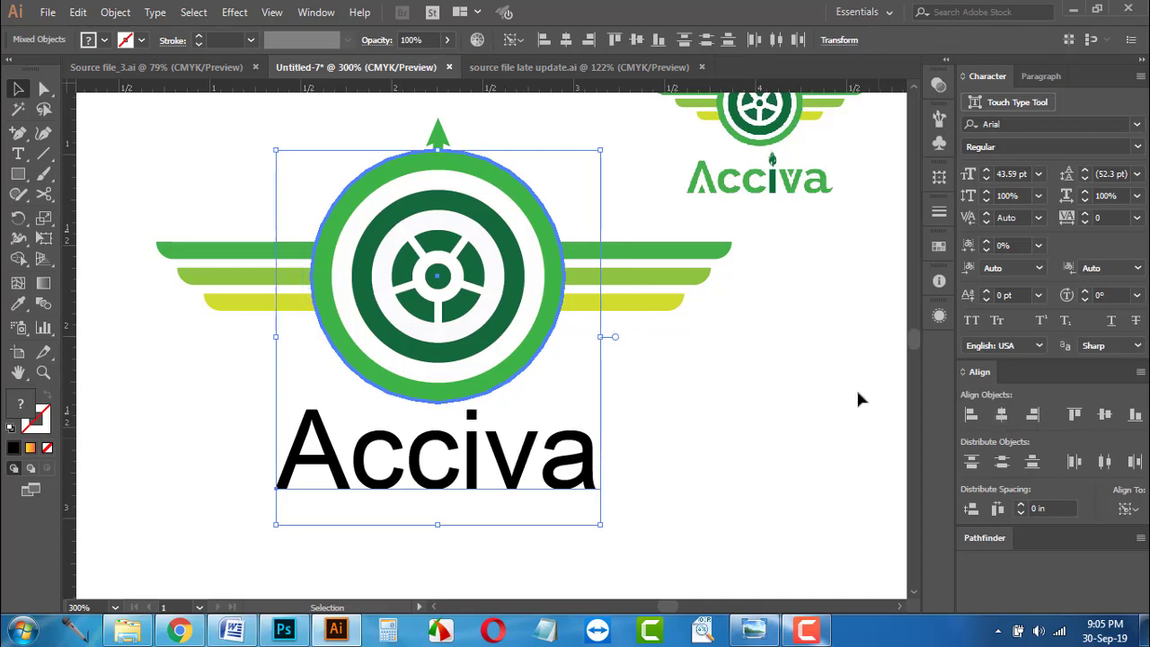
click(675, 433)
Step: Convert the "Acciva" text to outlines
click(507, 474)
right_click(506, 474)
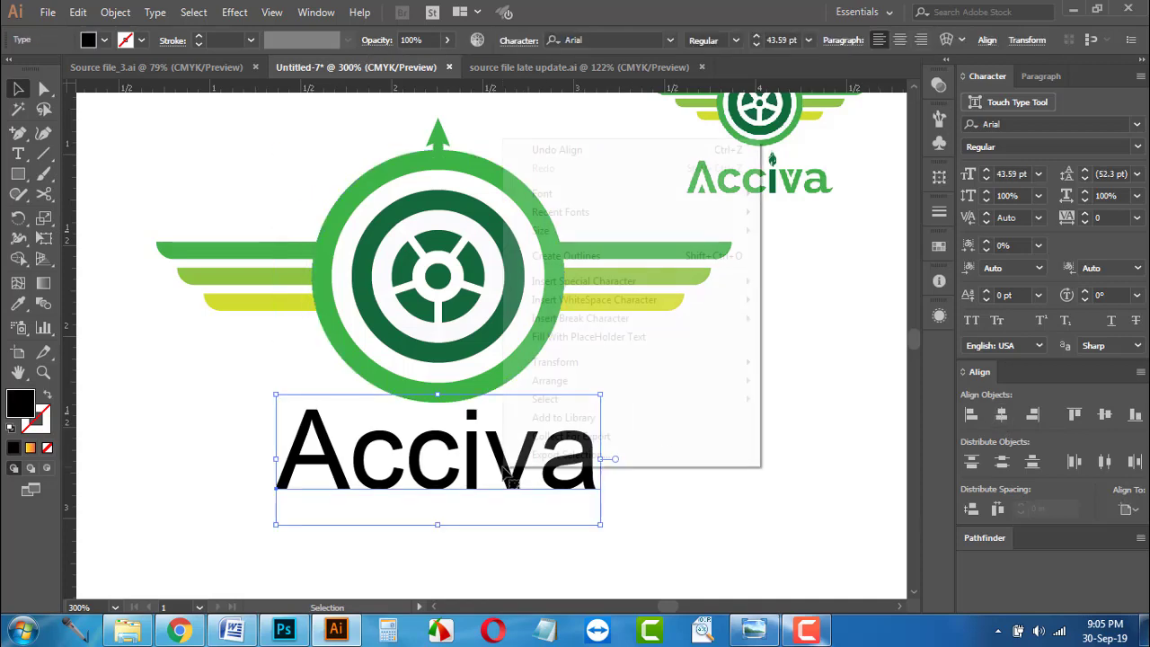
click(580, 257)
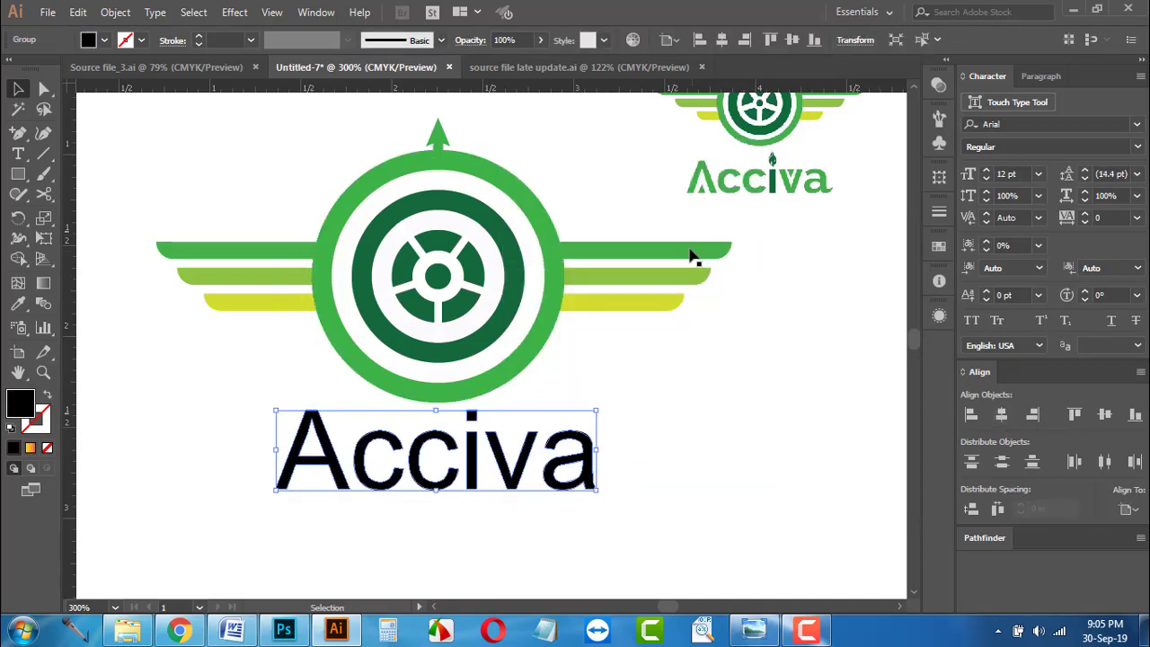
right_click(341, 486)
click(252, 388)
click(244, 460)
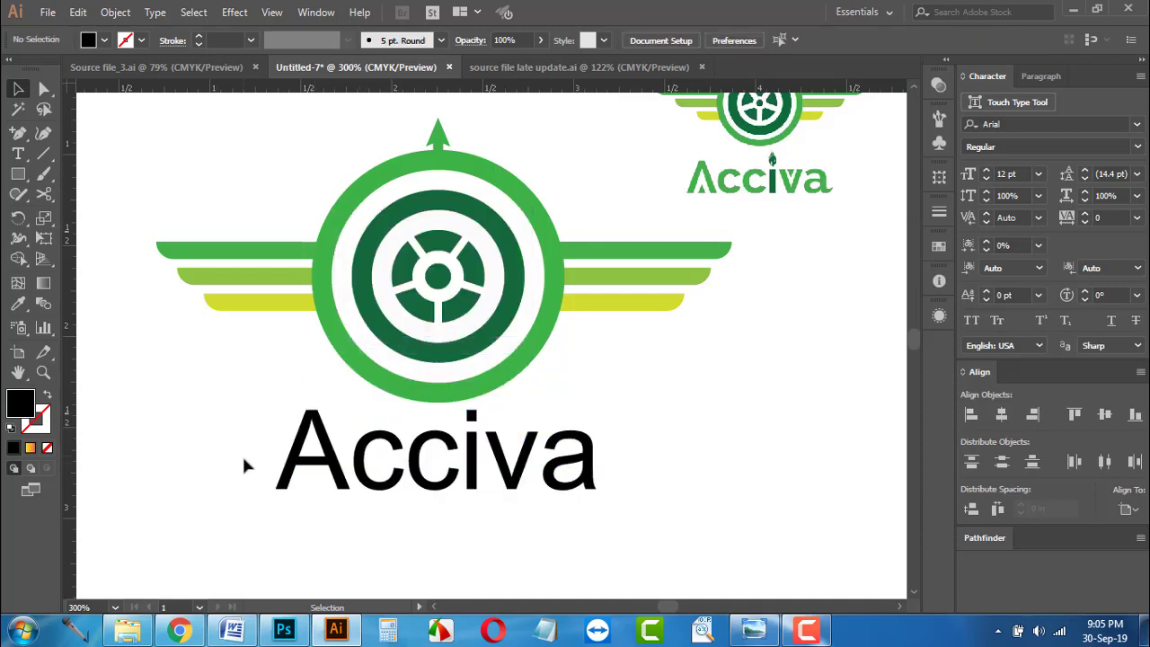
scroll(289, 485, up, 4)
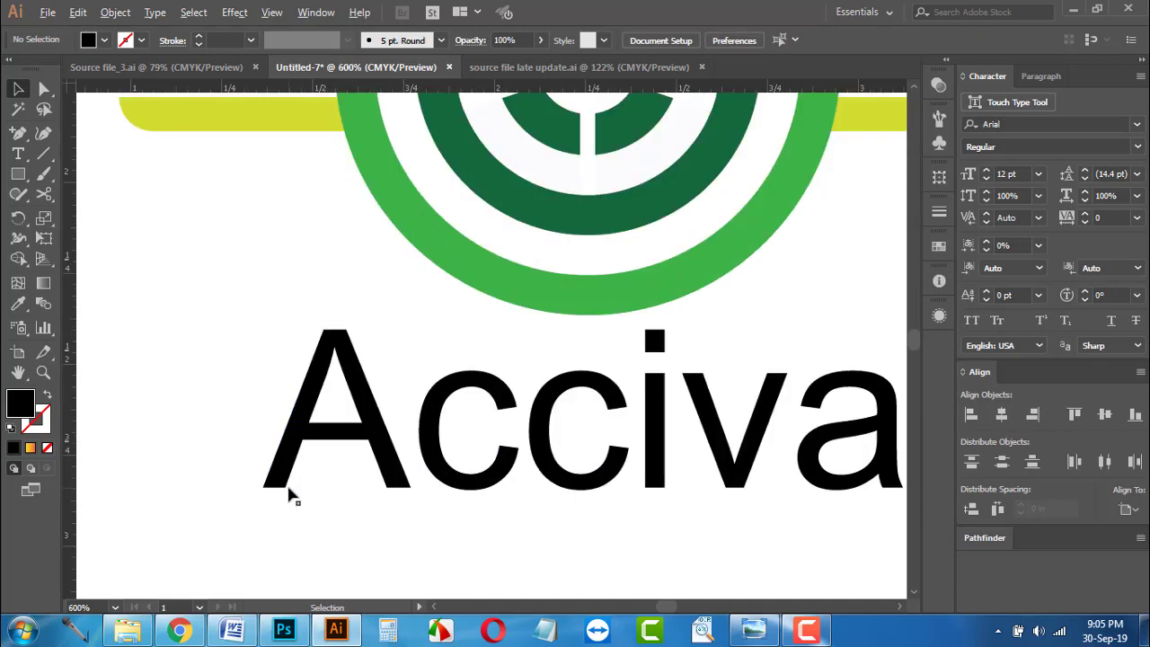
Step: Draw a line with a 0.25 pt green stroke along the left leg's inner edge where it meets the "A" crossbar
scroll(348, 368, up, 1)
click(333, 369)
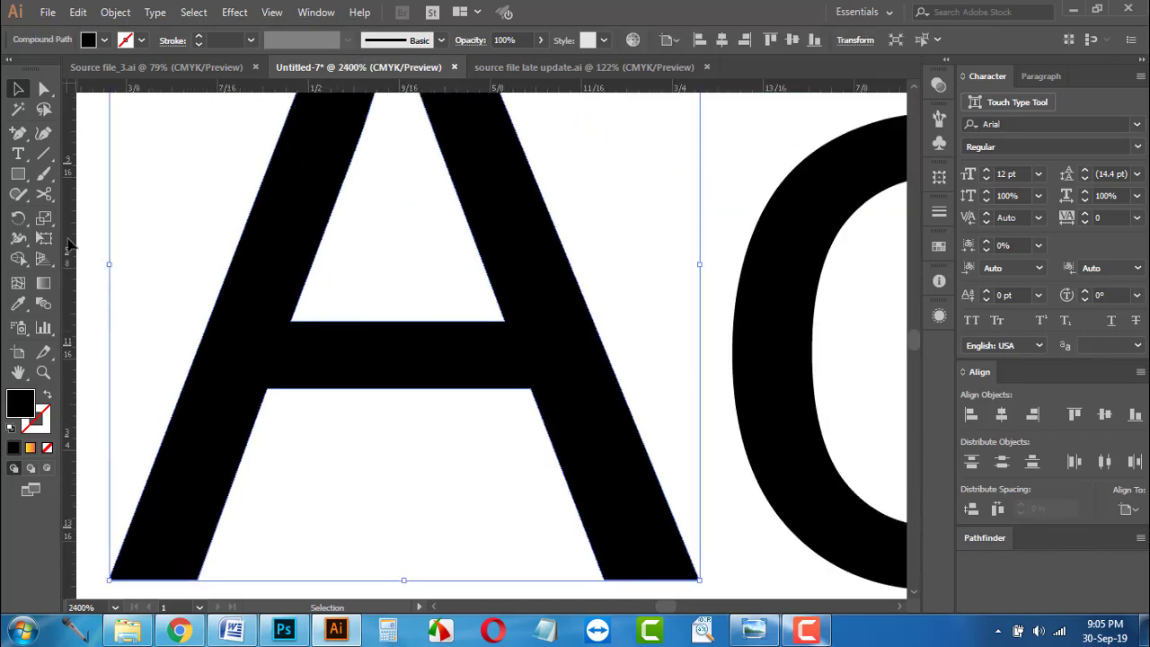
click(45, 155)
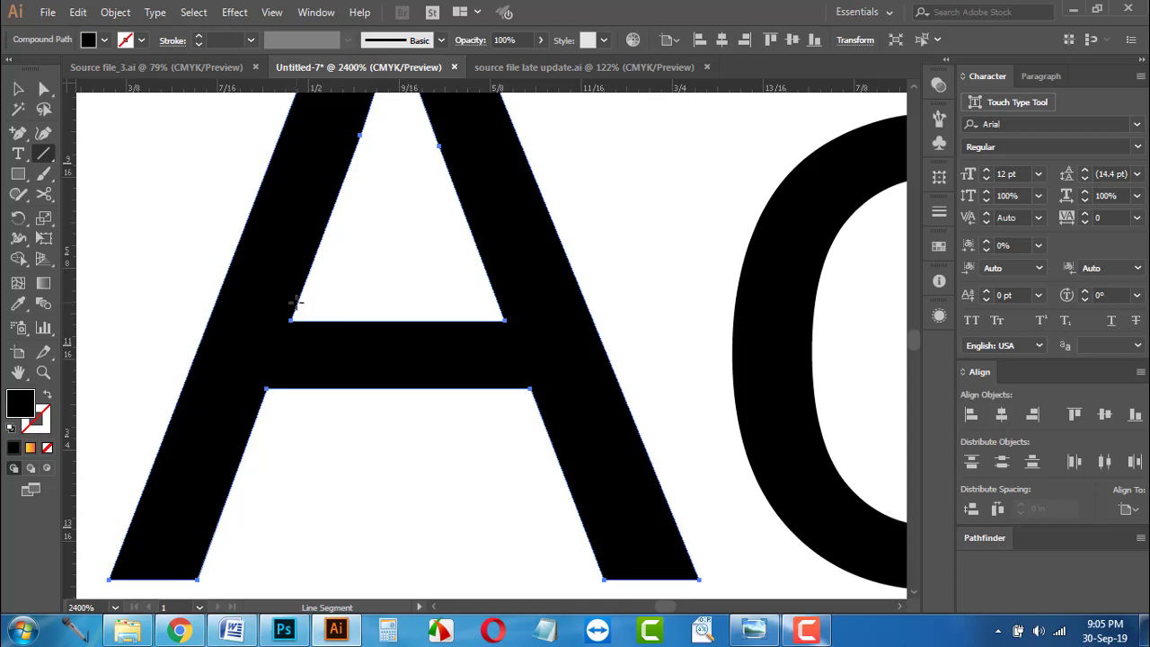
drag(298, 304, 259, 406)
click(195, 44)
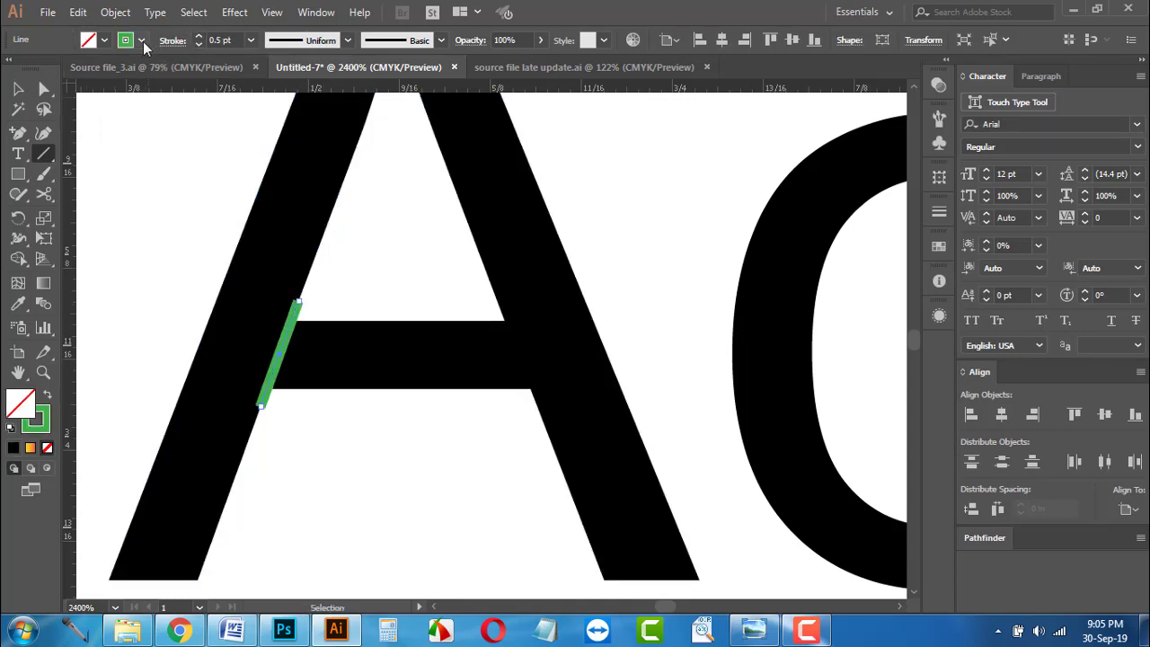
click(17, 88)
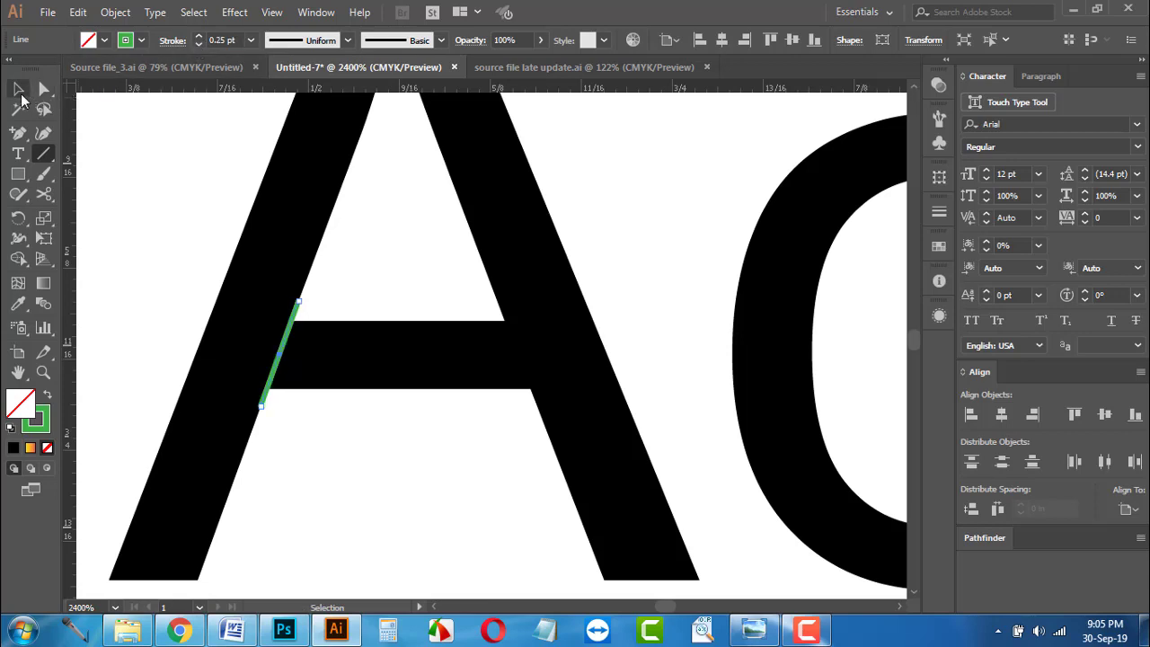
Step: Place a mirrored copy of the green line where the crossbar meets the right leg of the "A"
drag(286, 392, 530, 394)
scroll(534, 399, up, 3)
drag(549, 468, 557, 464)
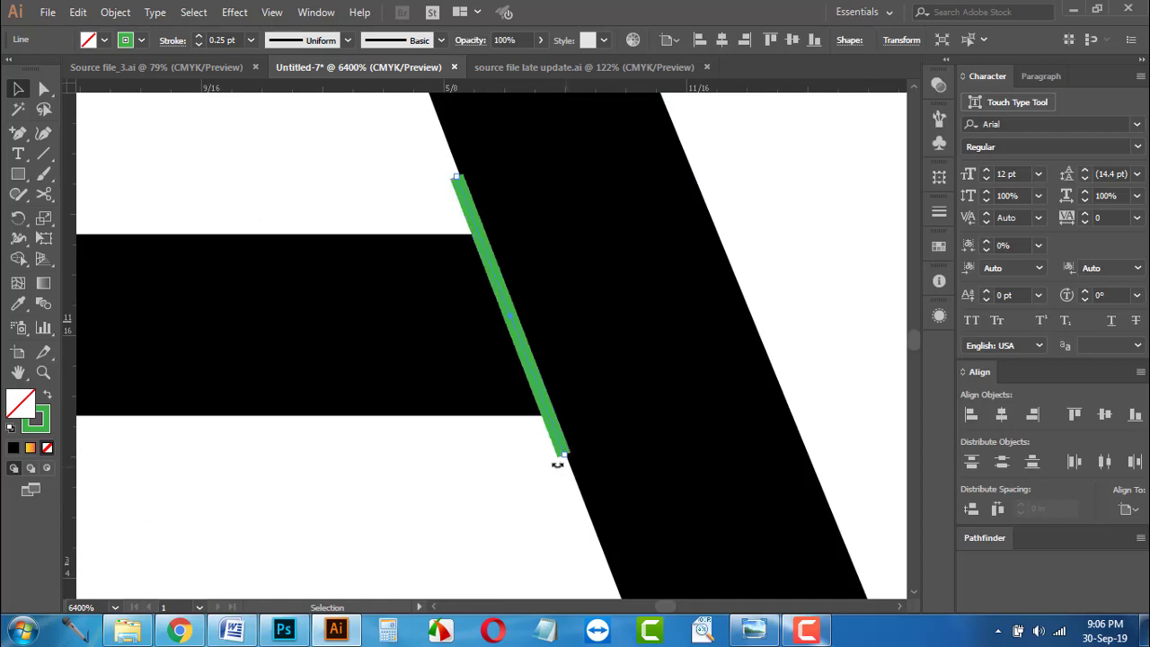
click(485, 477)
Step: Align the copied line precisely with the right leg's inner edge in outline view, then return to preview with the "A" and both lines selected
scroll(505, 467, down, 2)
key(a)
key(ctrl+y)
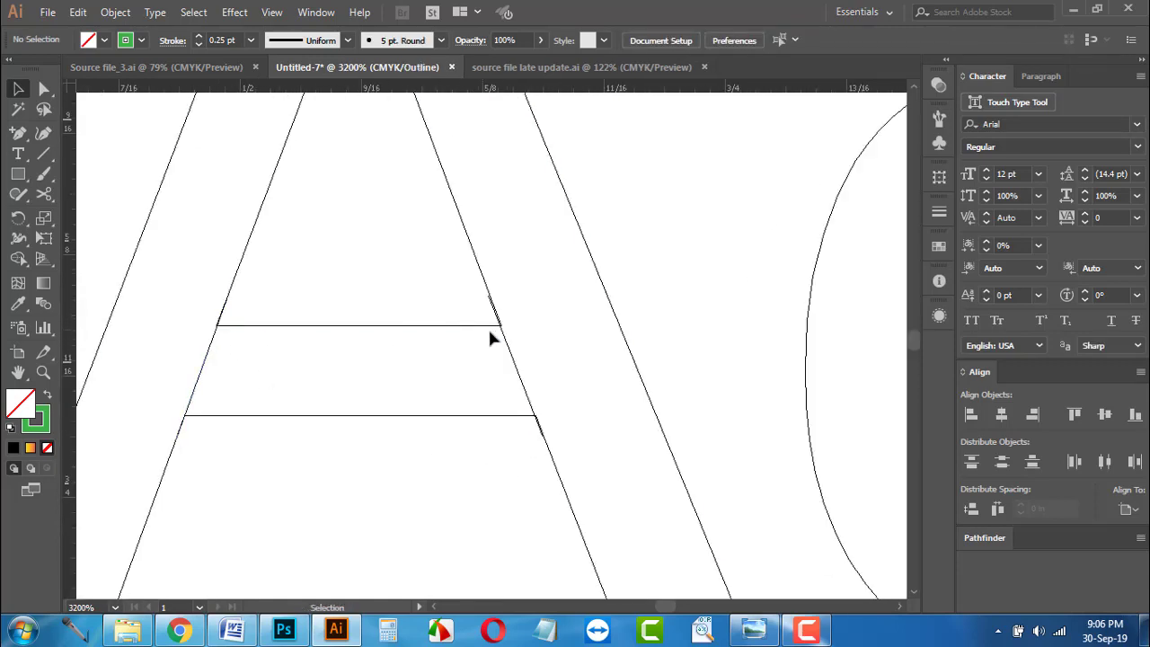
scroll(490, 335, up, 4)
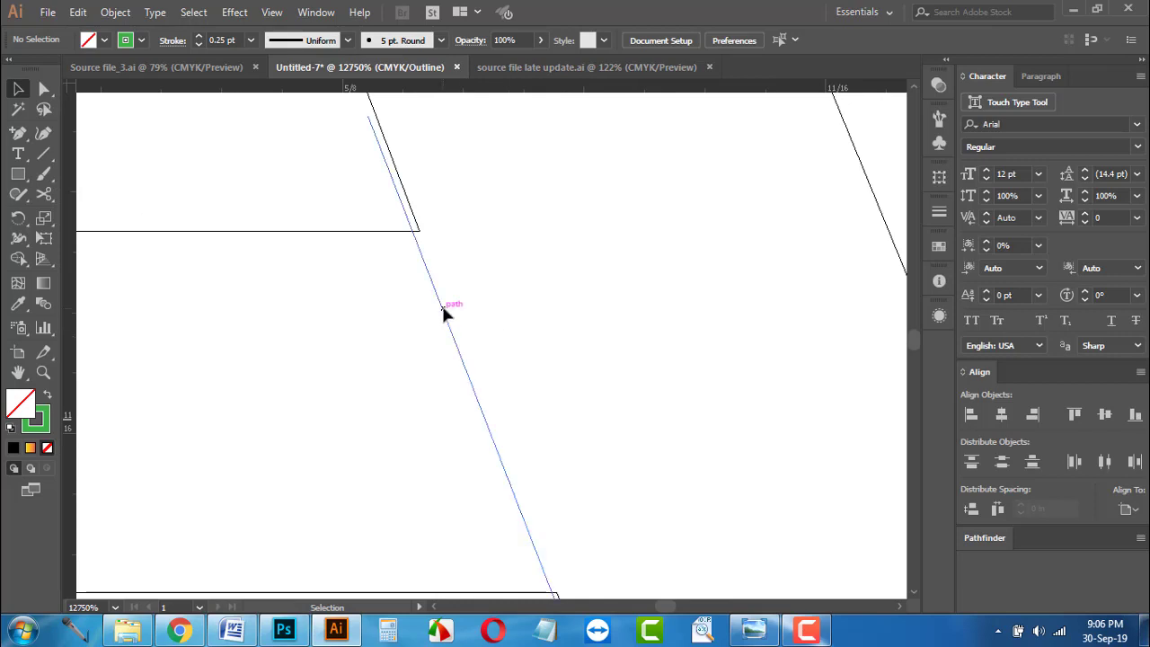
drag(446, 312, 452, 314)
scroll(378, 224, down, 1)
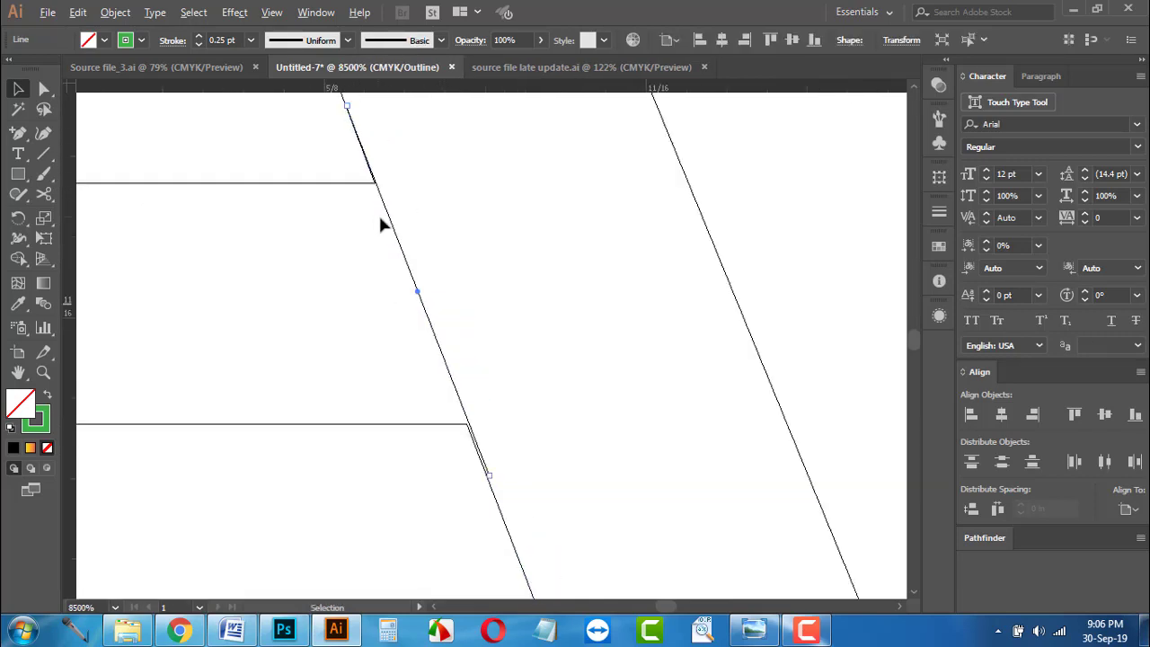
scroll(380, 225, down, 3)
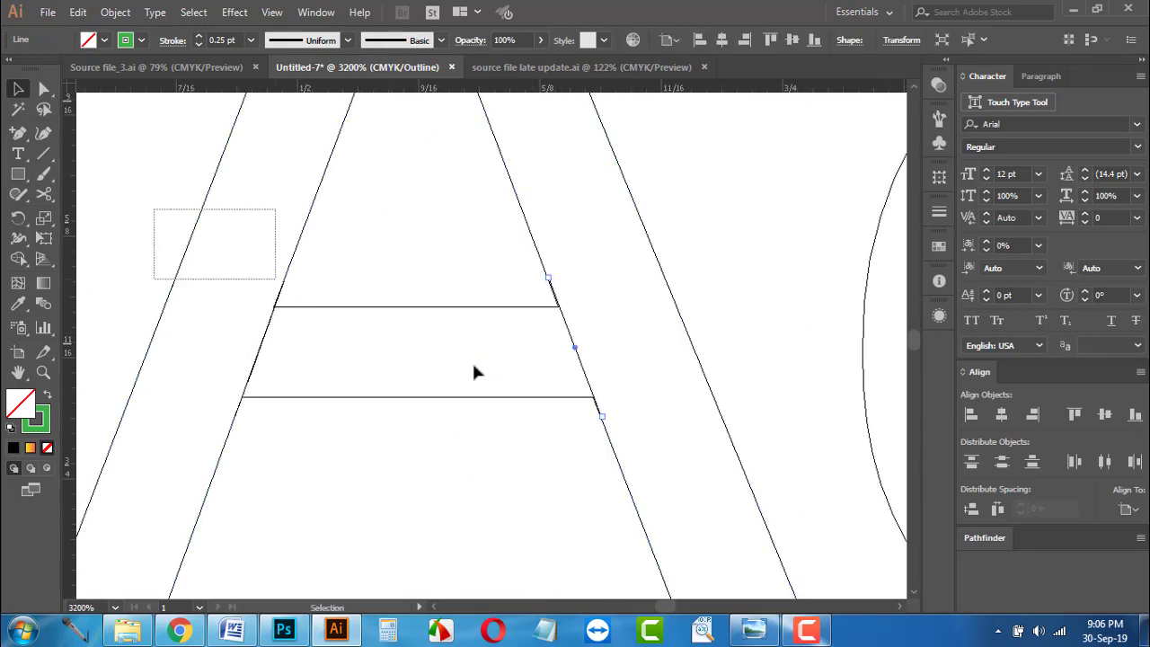
drag(476, 372, 637, 421)
key(ctrl+y)
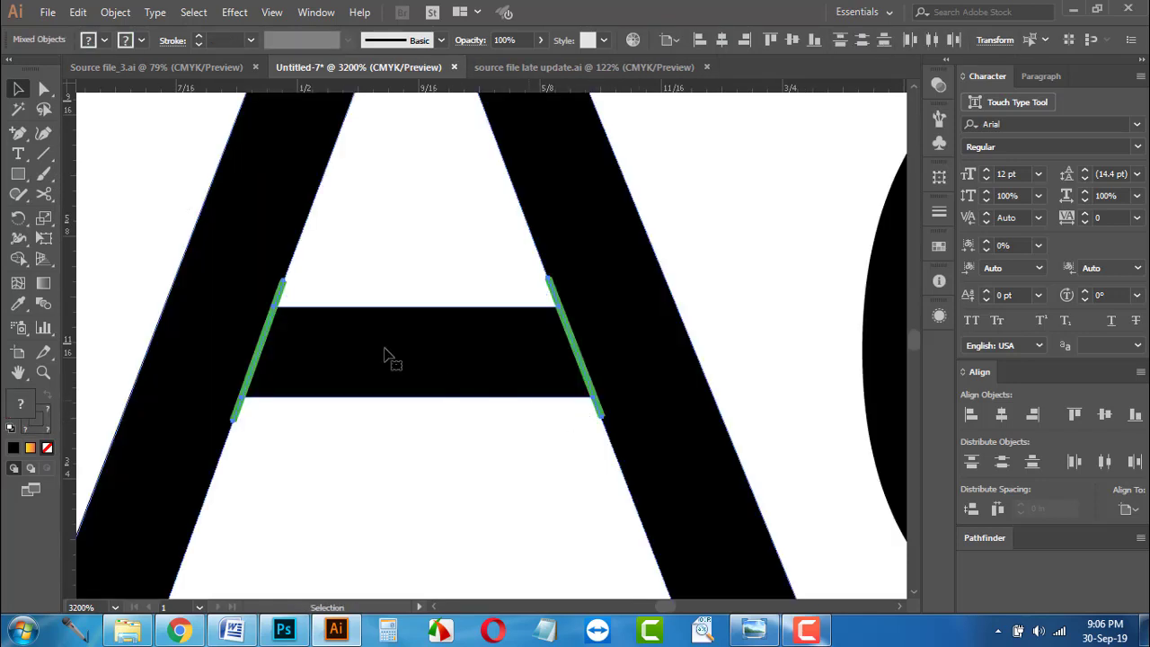
scroll(367, 331, down, 2)
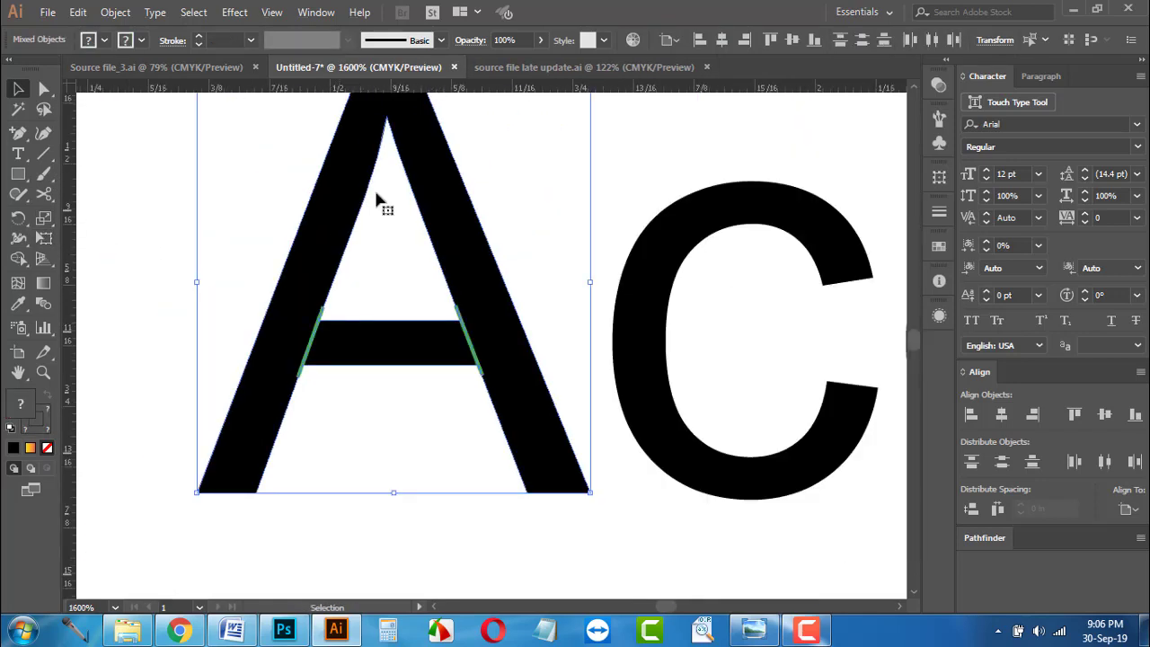
scroll(395, 194, up, 2)
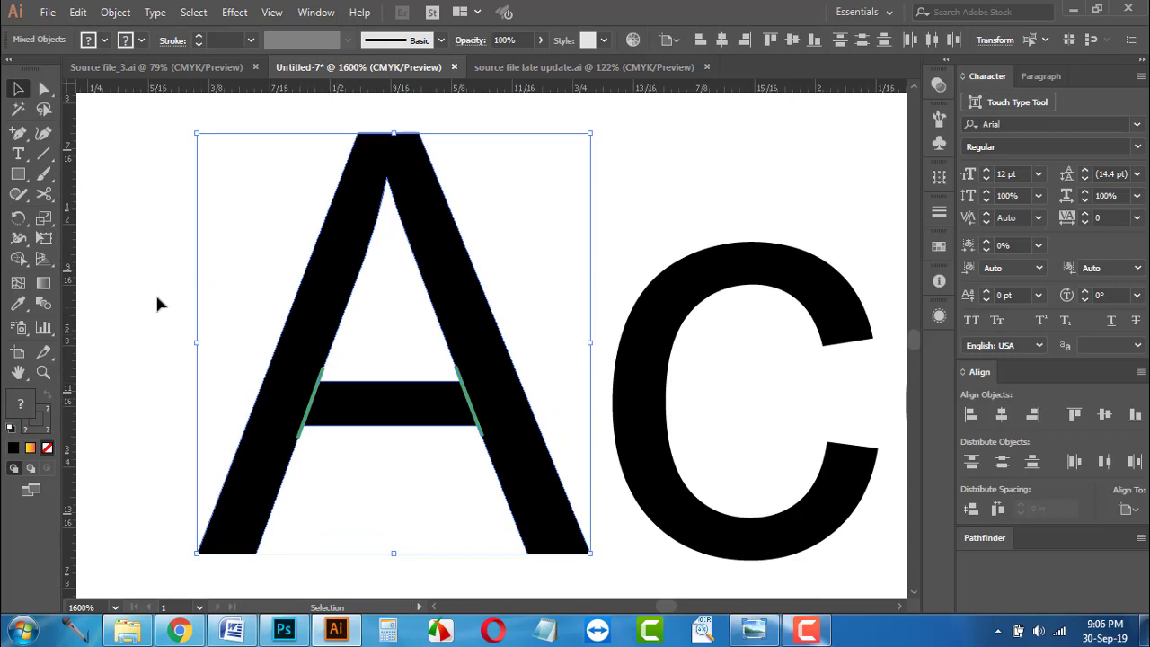
click(18, 258)
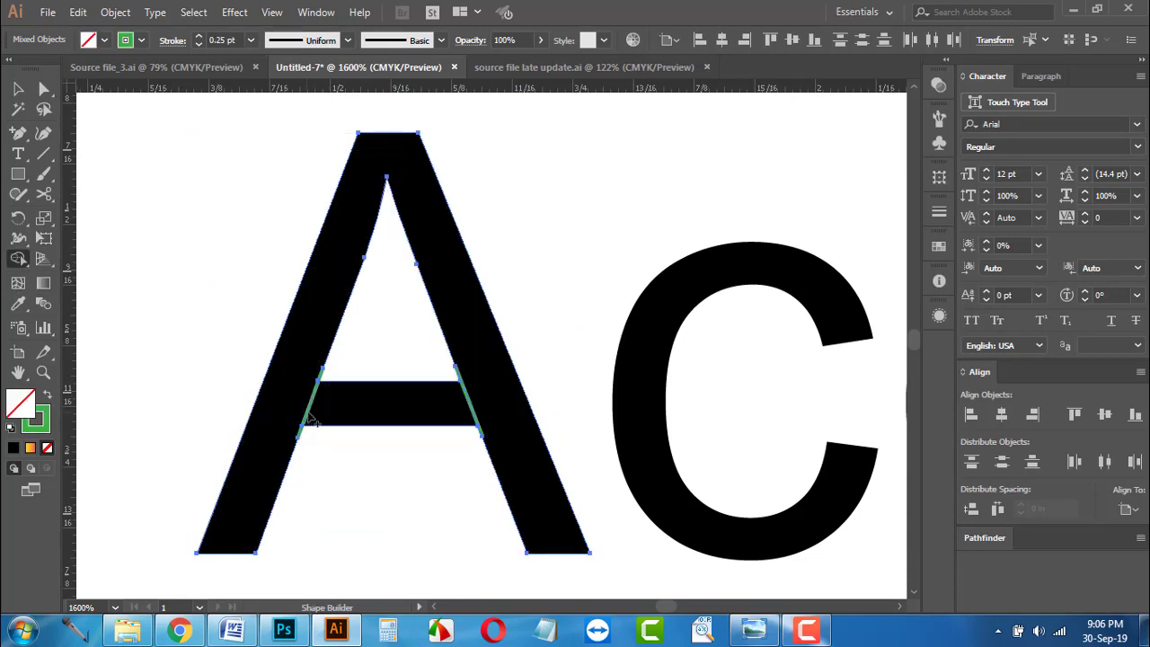
click(18, 89)
click(237, 370)
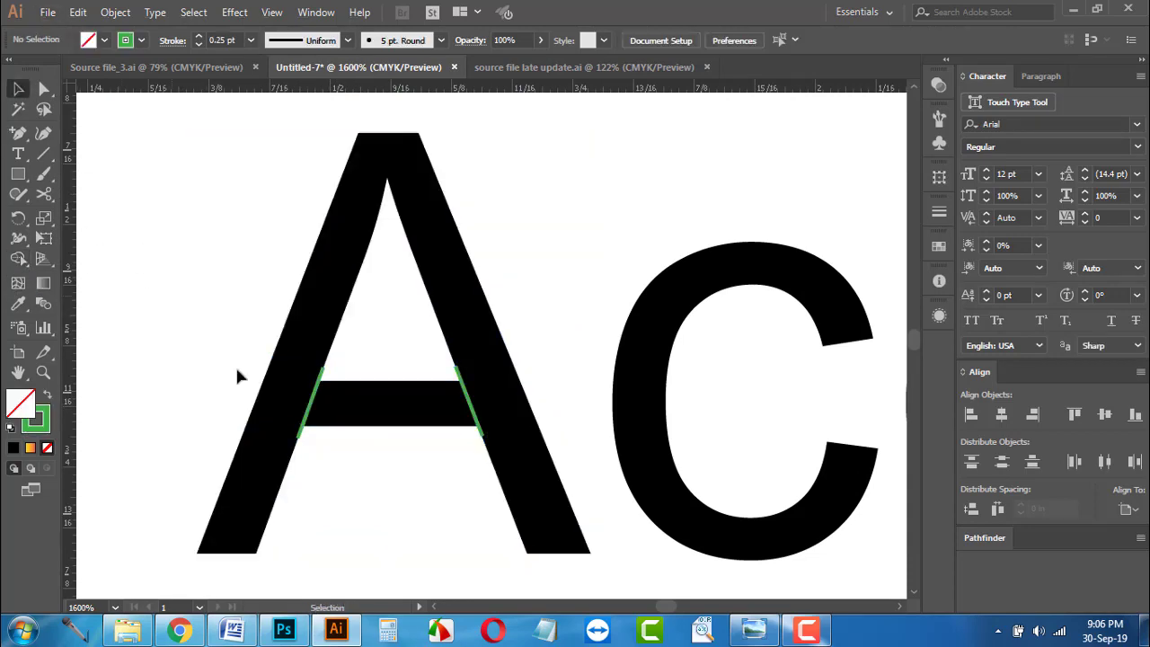
Step: Expand the fill and stroke of the two green lines on the "A" into shapes
click(316, 393)
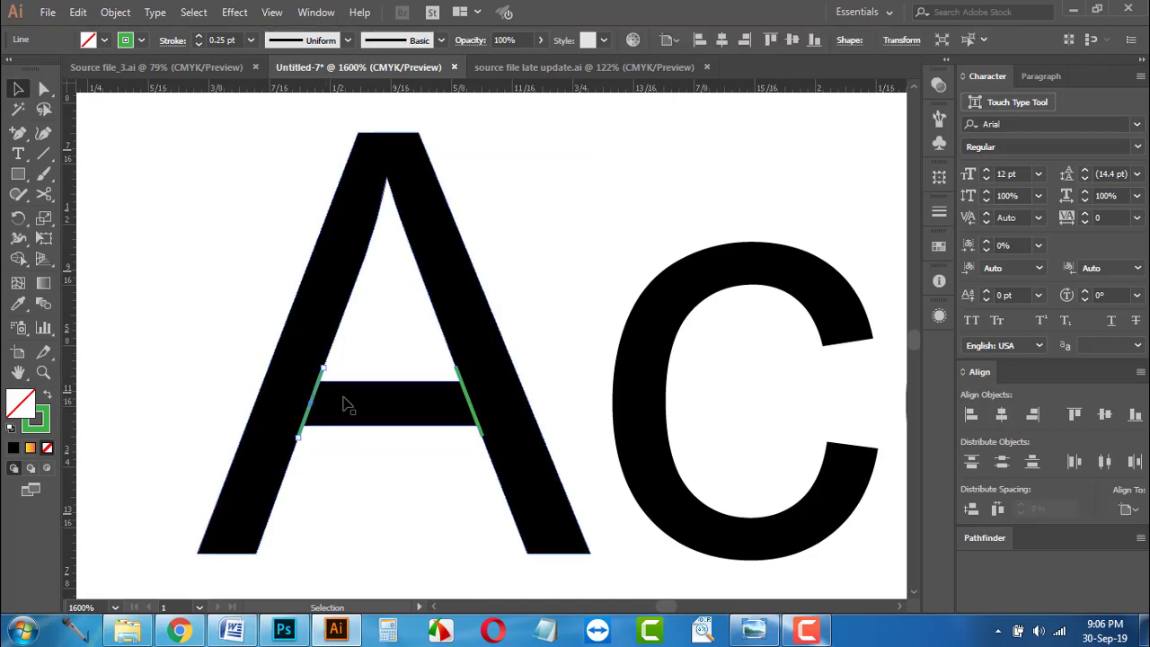
shift+click(481, 413)
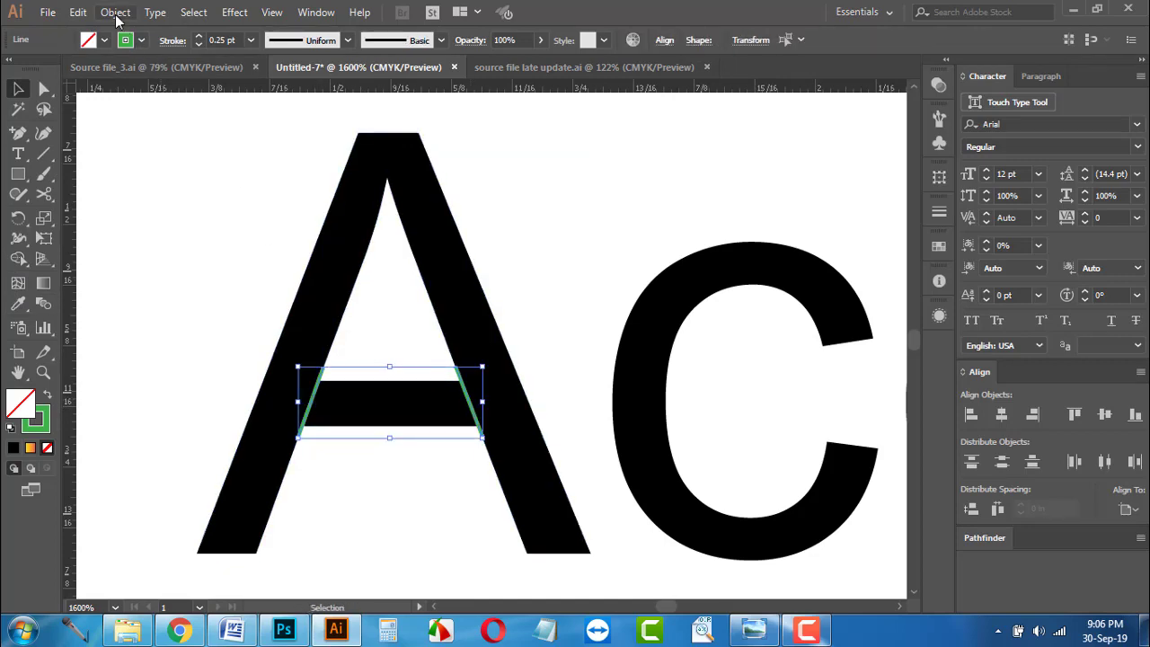
click(115, 12)
click(196, 174)
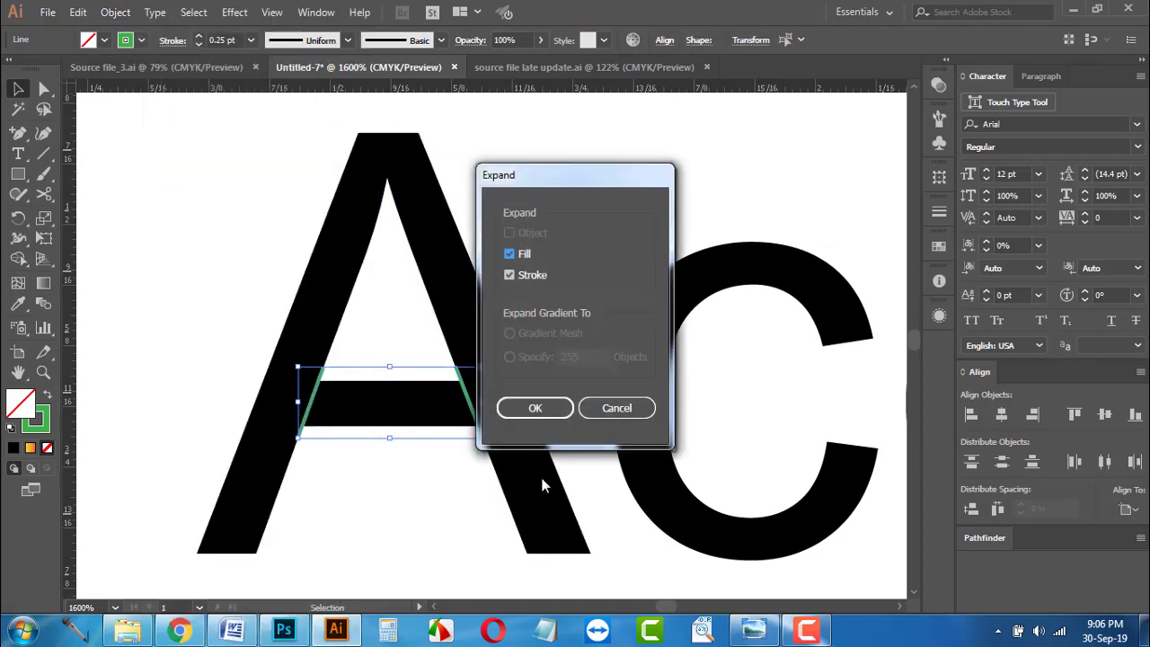
click(548, 413)
Step: Remove the crossbar of the "A" between the two green strips using the Shape Builder tool
drag(249, 284, 492, 452)
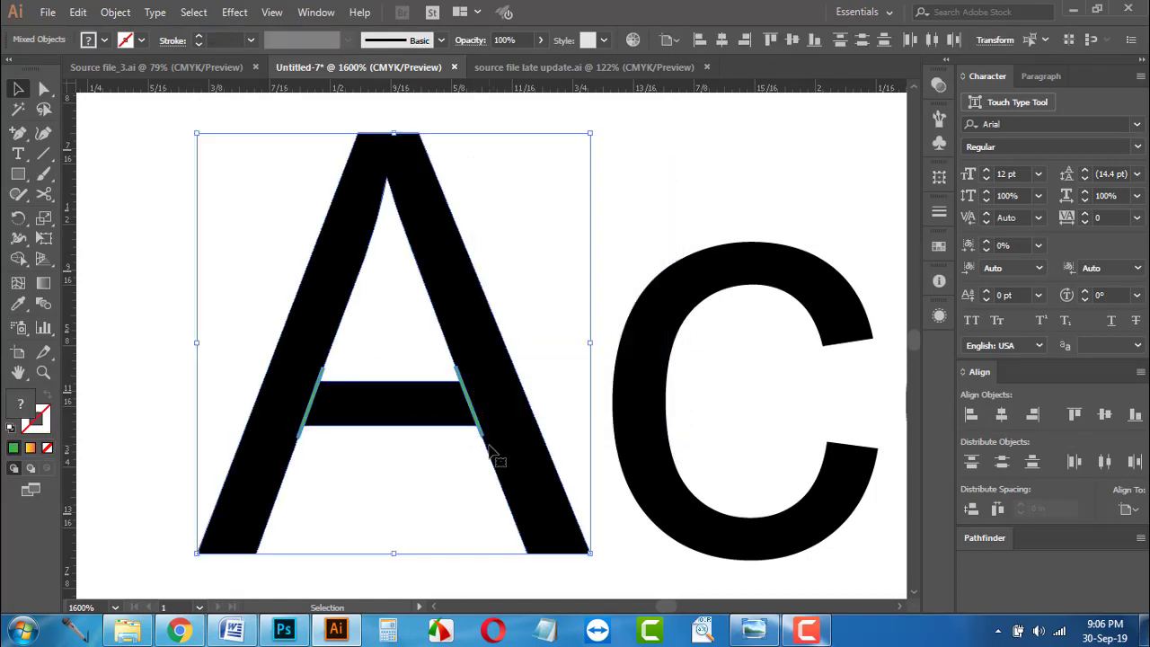
click(18, 259)
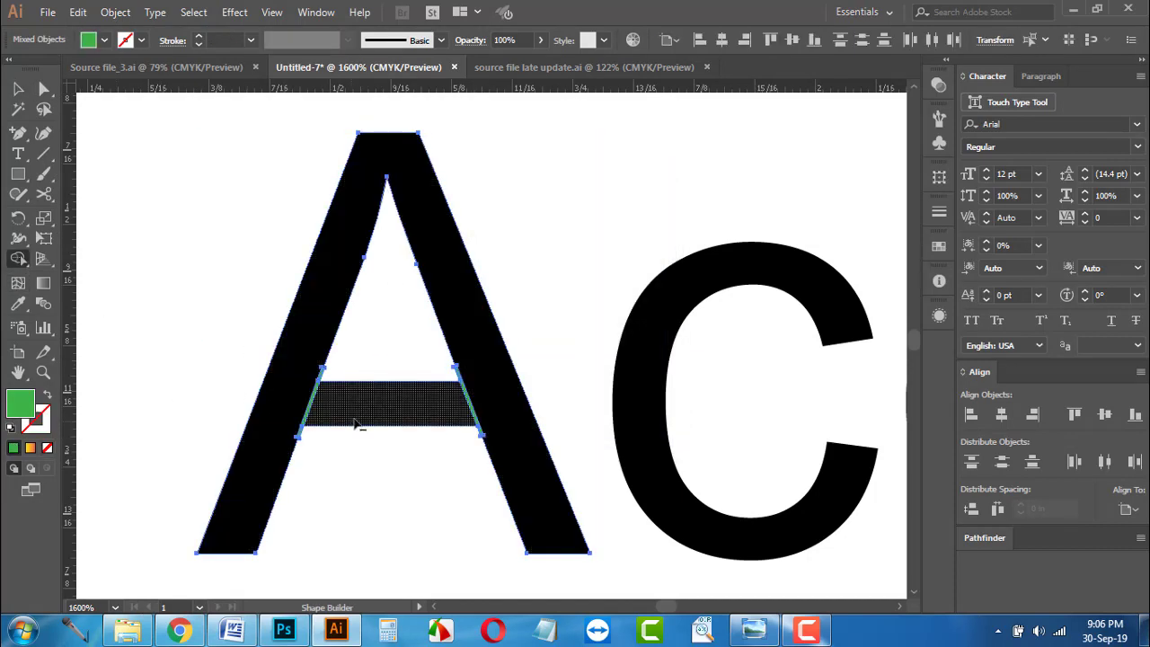
alt+click(362, 420)
Step: Delete the two green strips from the inner edges of the "A"
click(17, 88)
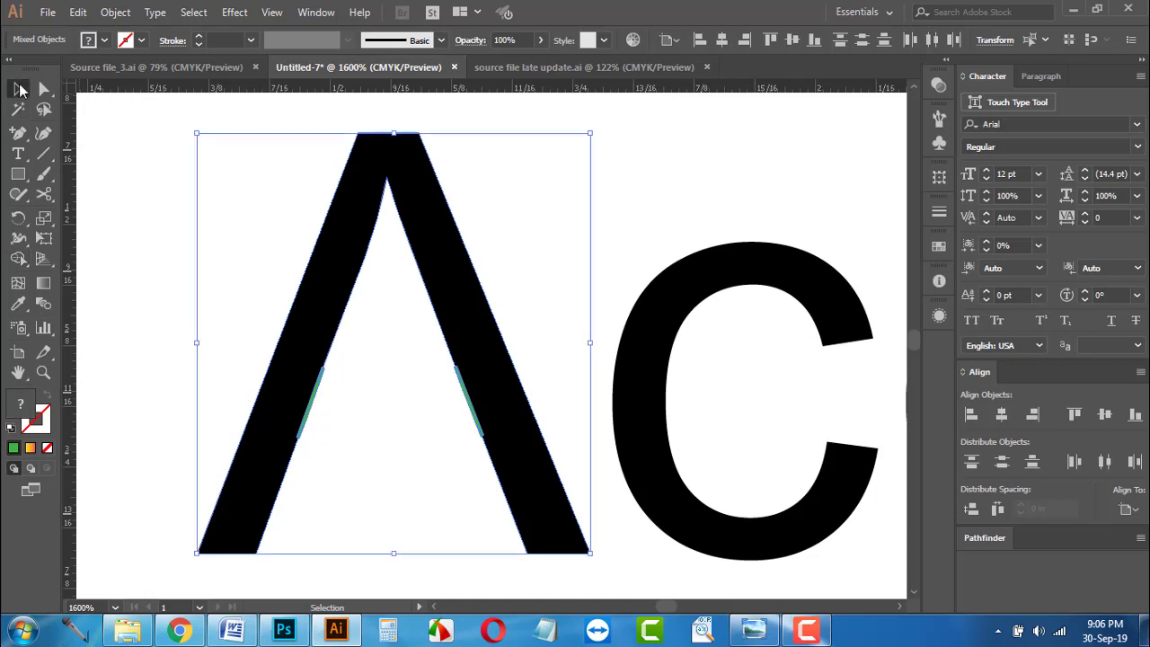
click(336, 392)
click(321, 395)
key(Delete)
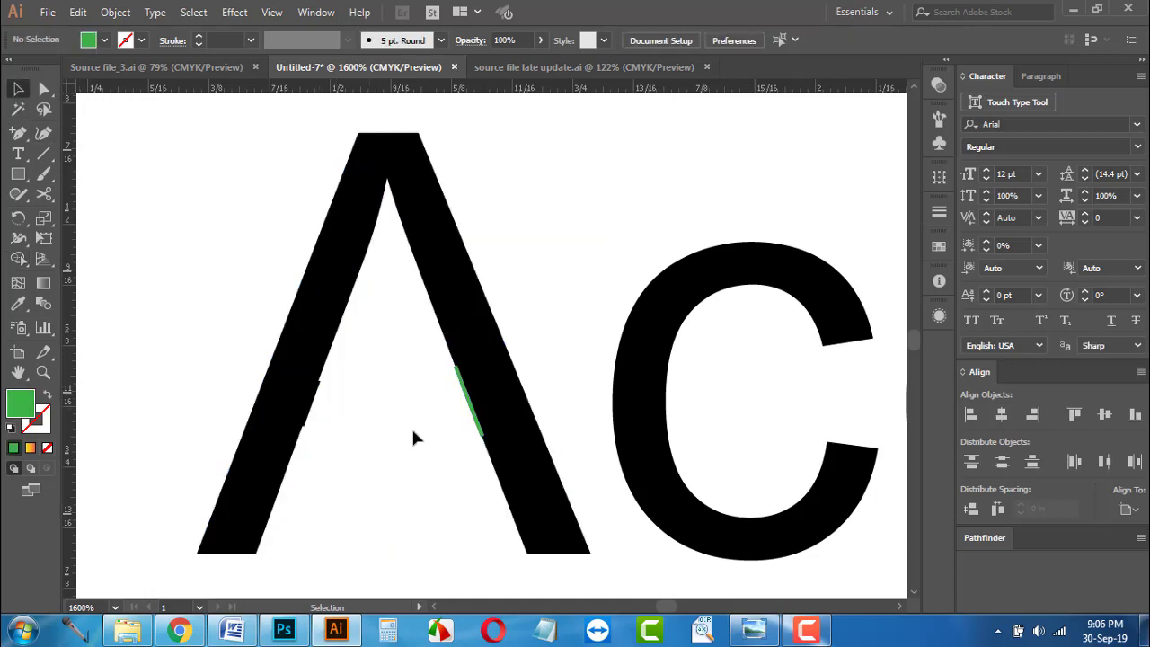
click(473, 417)
key(Delete)
Step: Delete the protruding leftover anchor points on the inner edges of both "A" legs to smooth them
scroll(330, 406, up, 5)
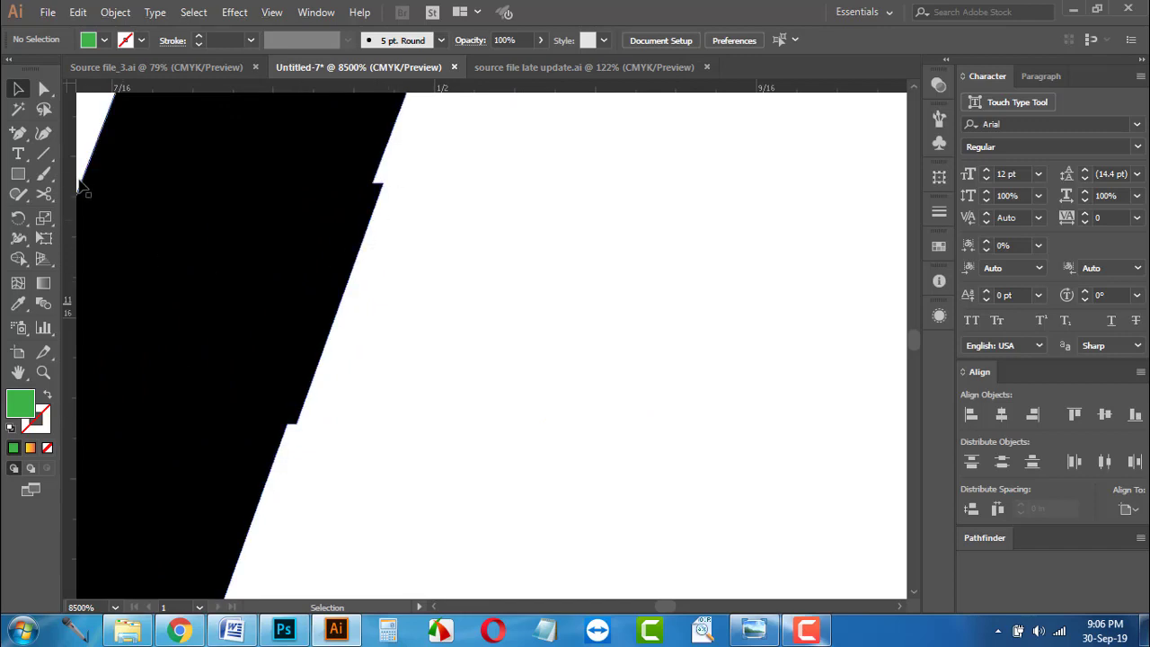
drag(18, 133, 76, 174)
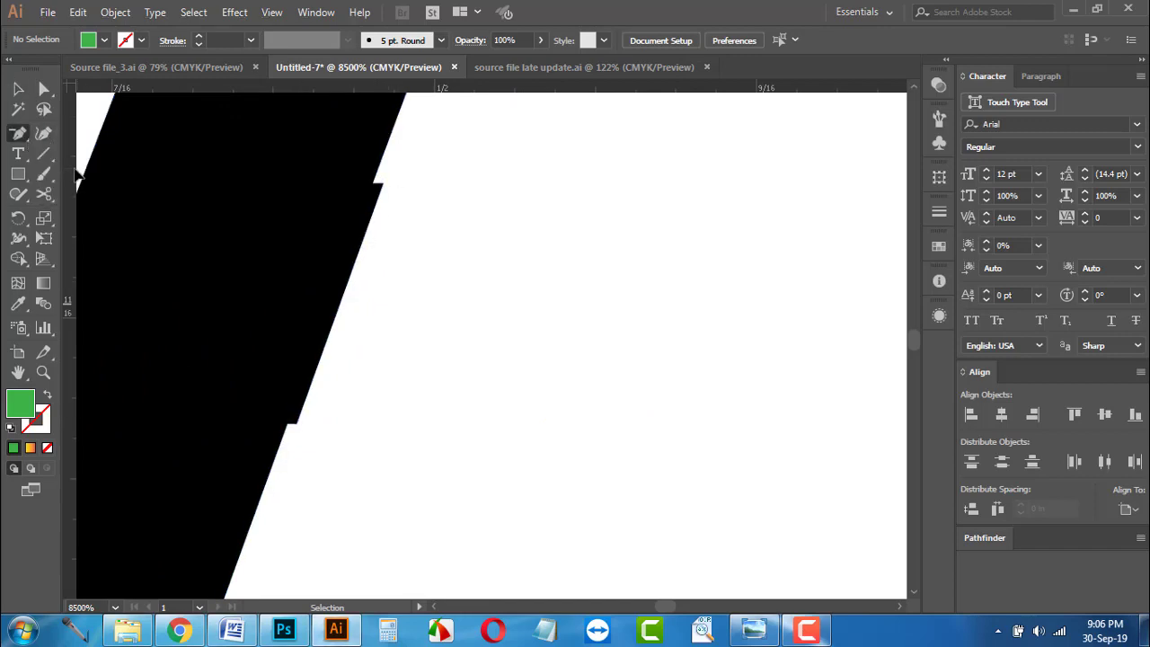
click(381, 185)
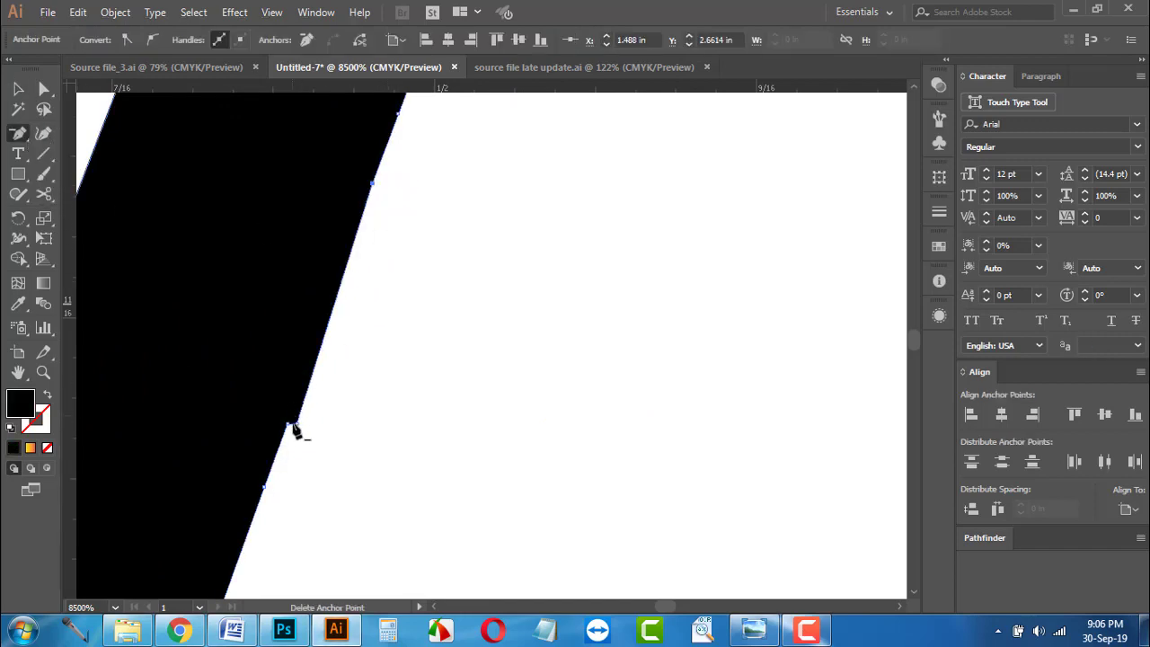
click(297, 423)
scroll(300, 445, down, 3)
scroll(616, 341, up, 3)
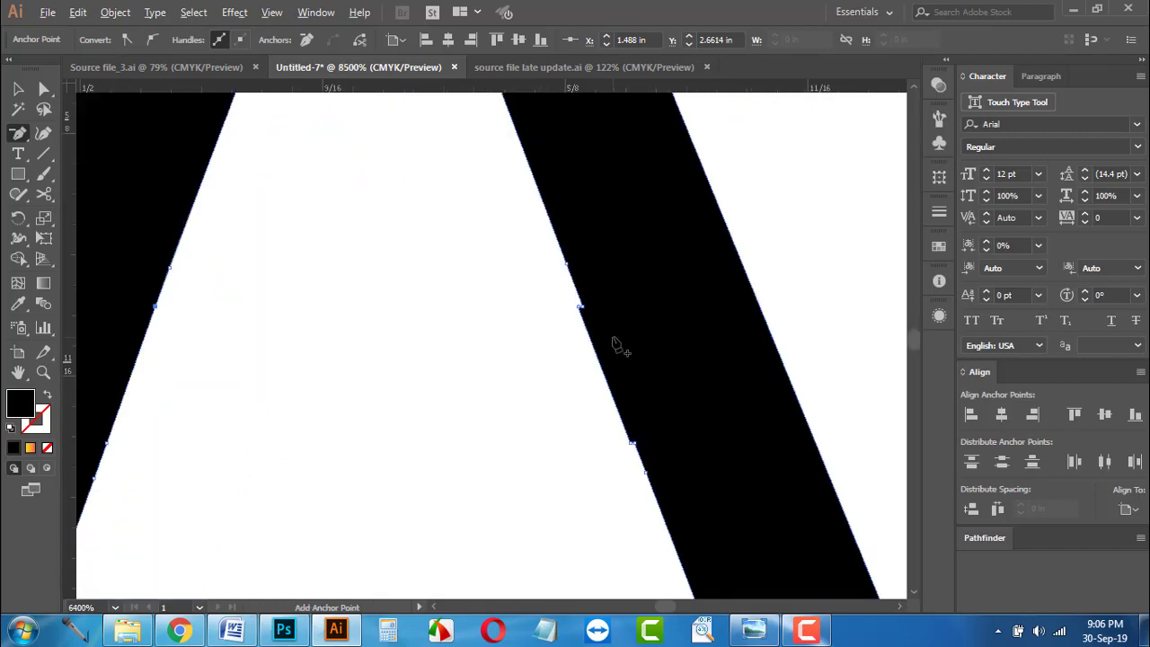
click(582, 292)
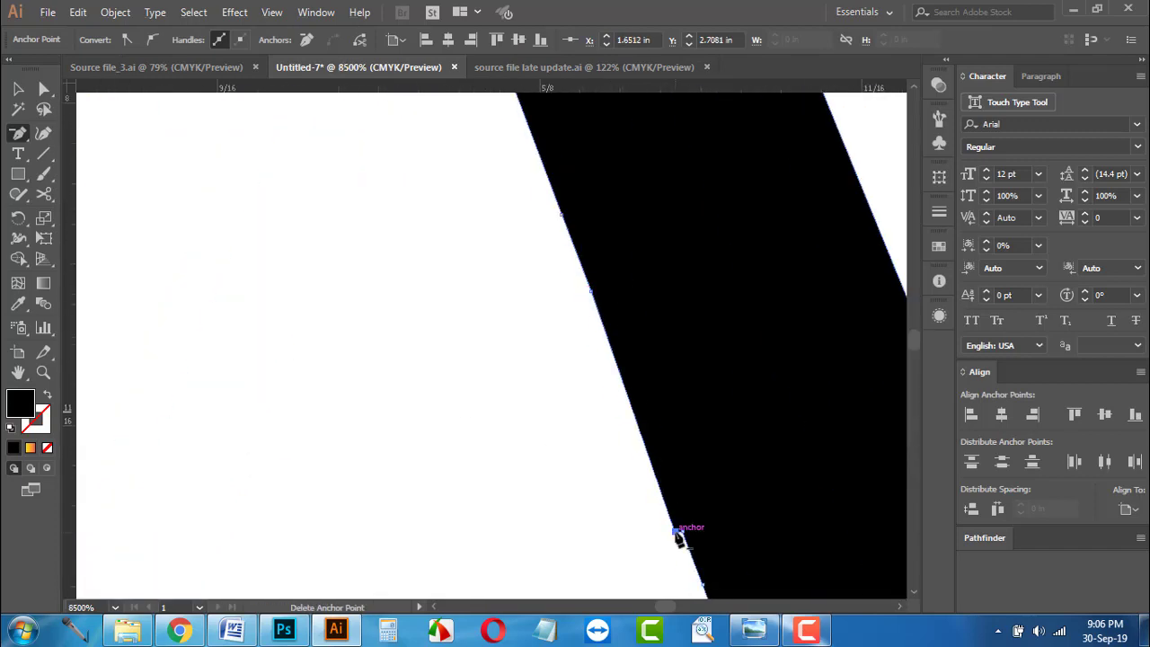
click(679, 537)
scroll(530, 427, down, 5)
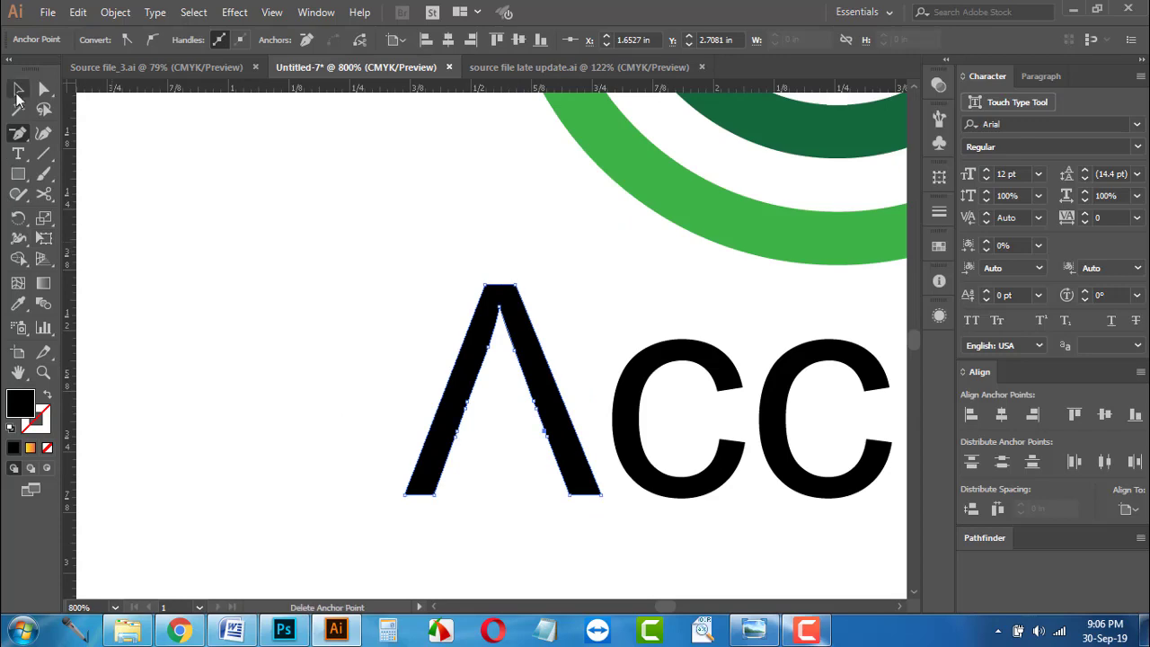
click(17, 91)
scroll(323, 384, down, 3)
click(669, 476)
Step: Draw a small black triangle with the Polygon tool, centered between the legs at the base of the "A"
scroll(653, 472, up, 2)
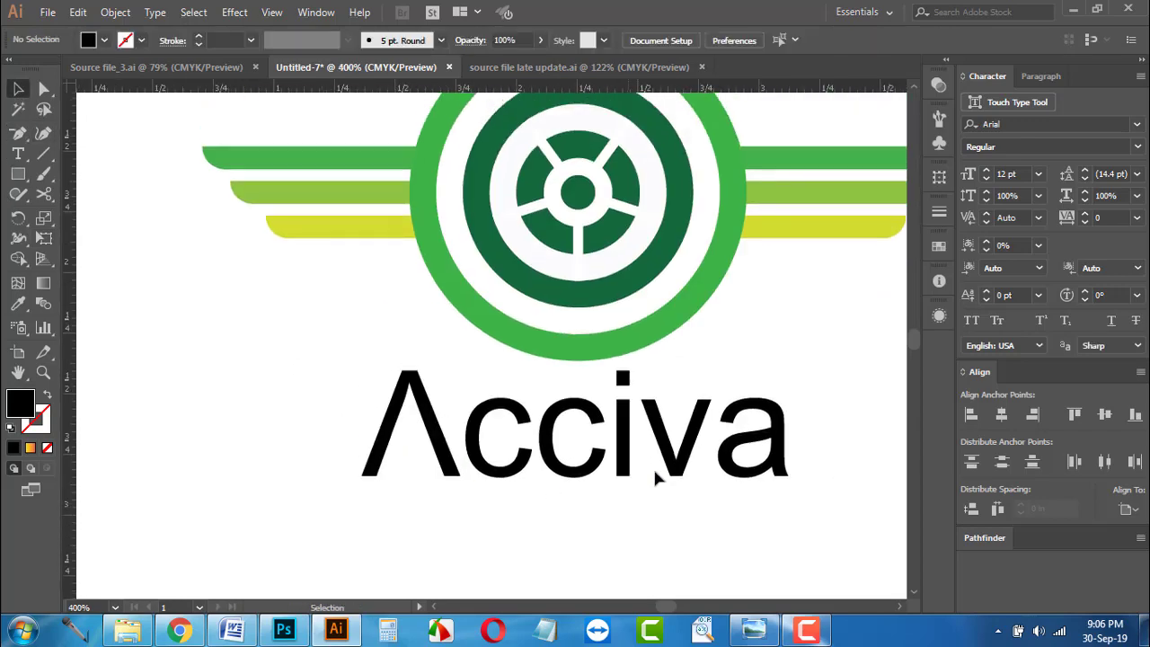
drag(697, 358, 549, 389)
scroll(548, 386, down, 1)
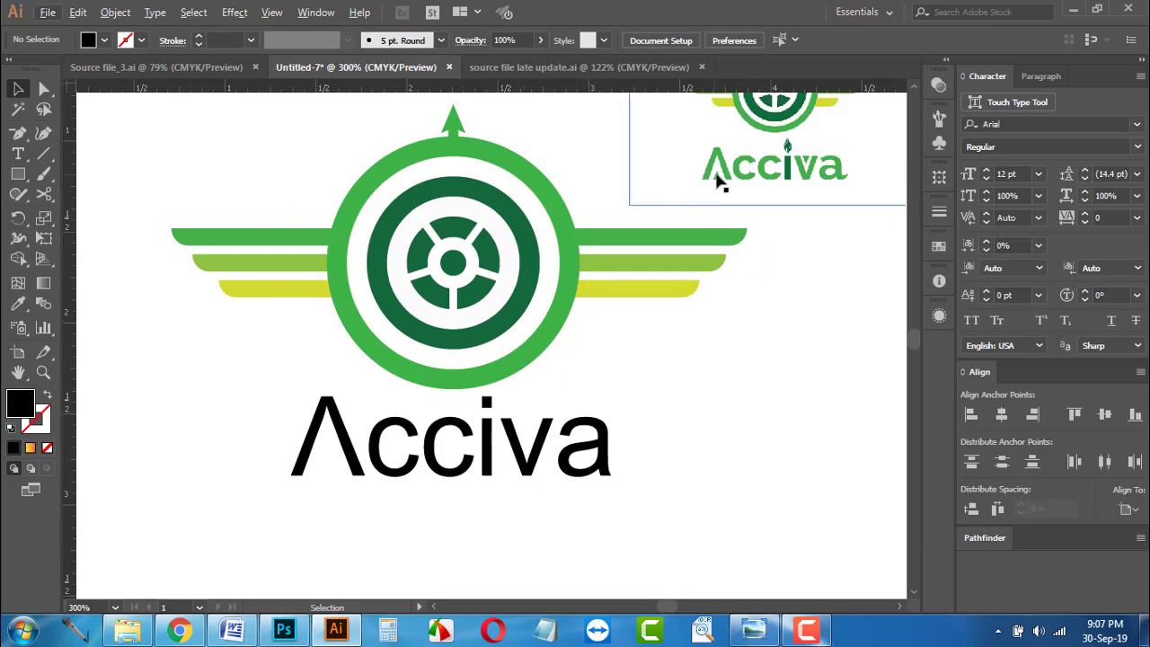
scroll(318, 494, up, 3)
drag(16, 180, 98, 230)
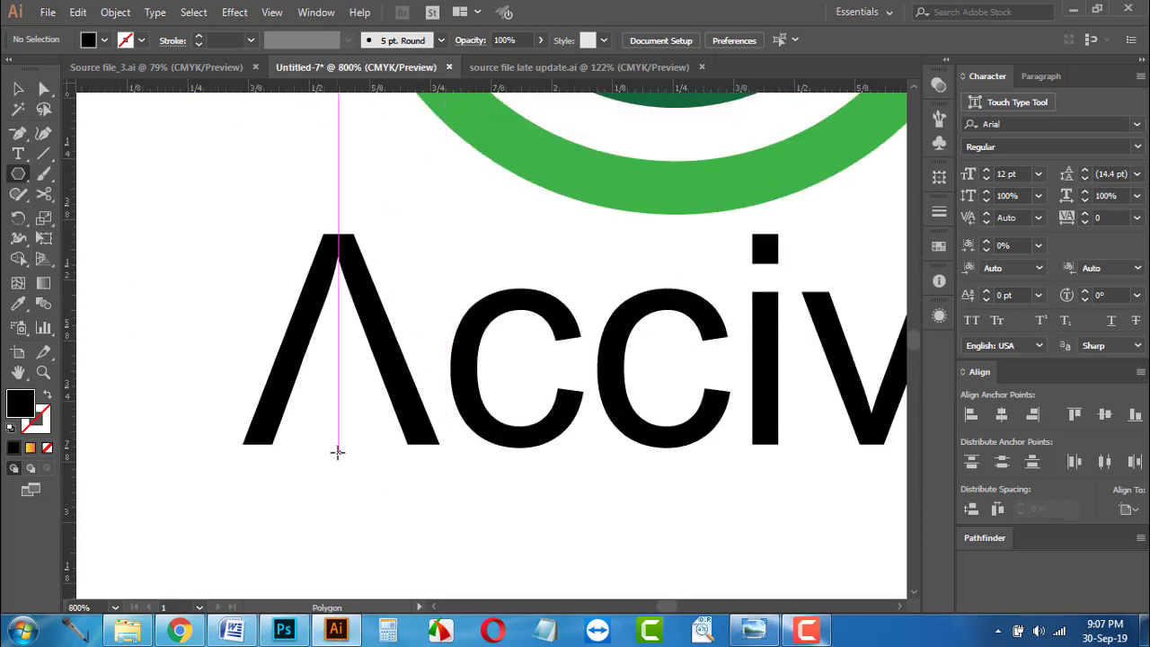
mouse_move(337, 452)
mouse_down()
mouse_move(366, 477)
mouse_move(352, 488)
mouse_move(369, 485)
mouse_move(347, 439)
mouse_up()
key(Down)
key(Down)
key(Down)
click(19, 91)
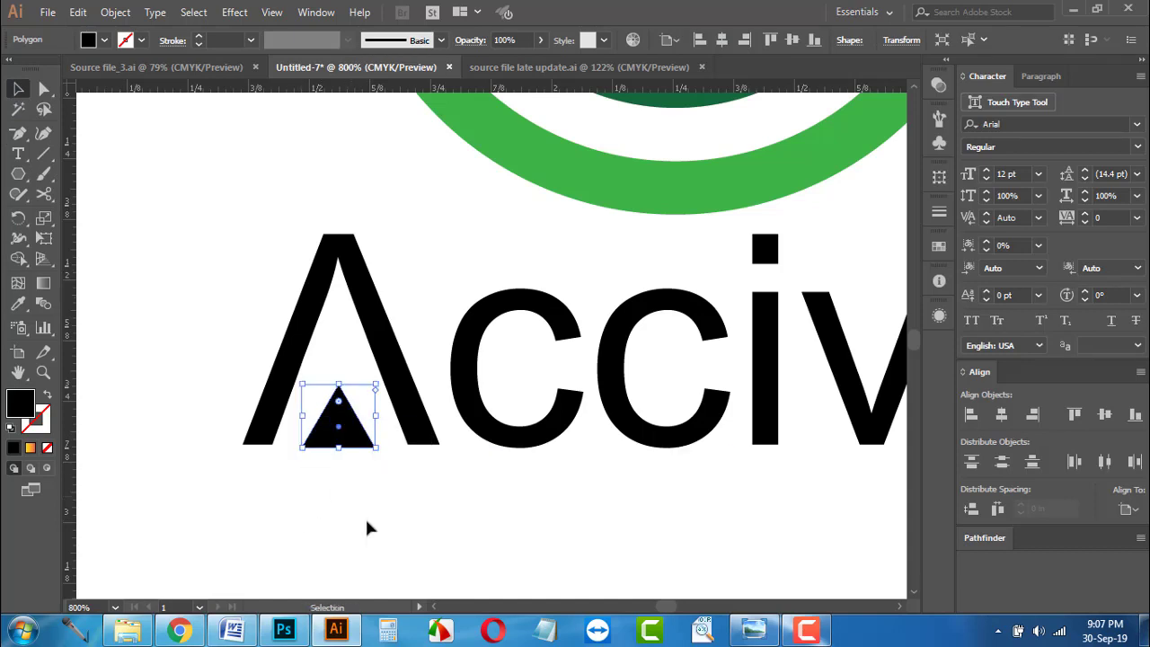
Step: Align the triangle's bottom edge with the base of the "A", using the letter as key object
shift+click(431, 443)
click(1135, 415)
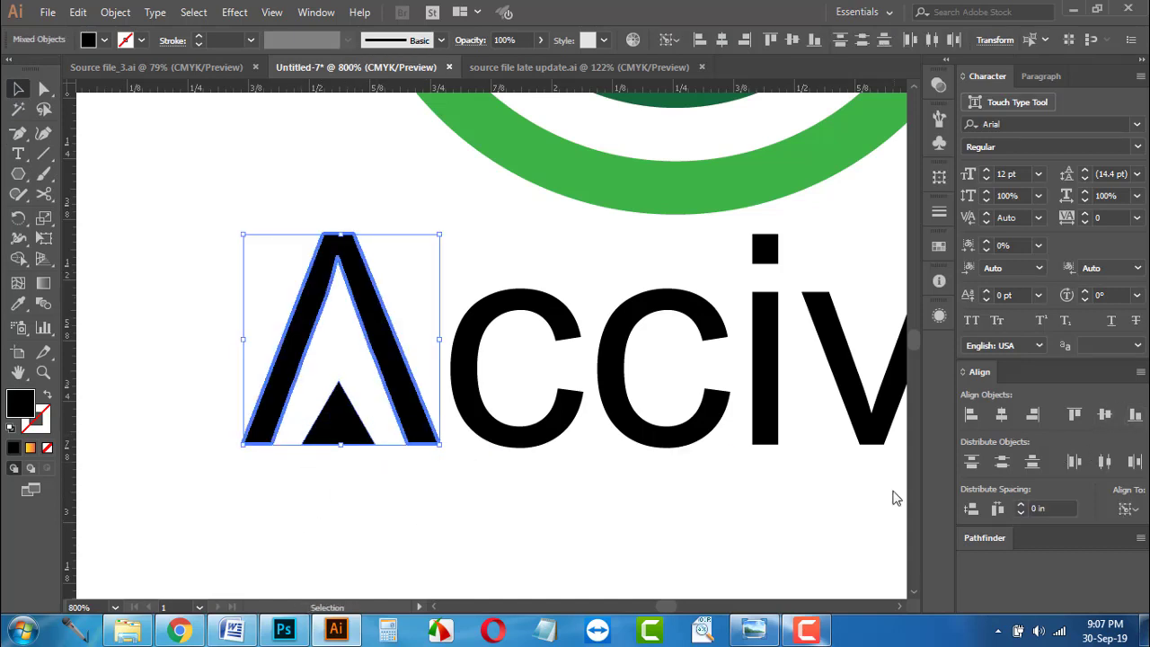
click(362, 496)
Step: Narrow the triangle inside the "A" symmetrically about its center, keeping its height
scroll(277, 492, down, 3)
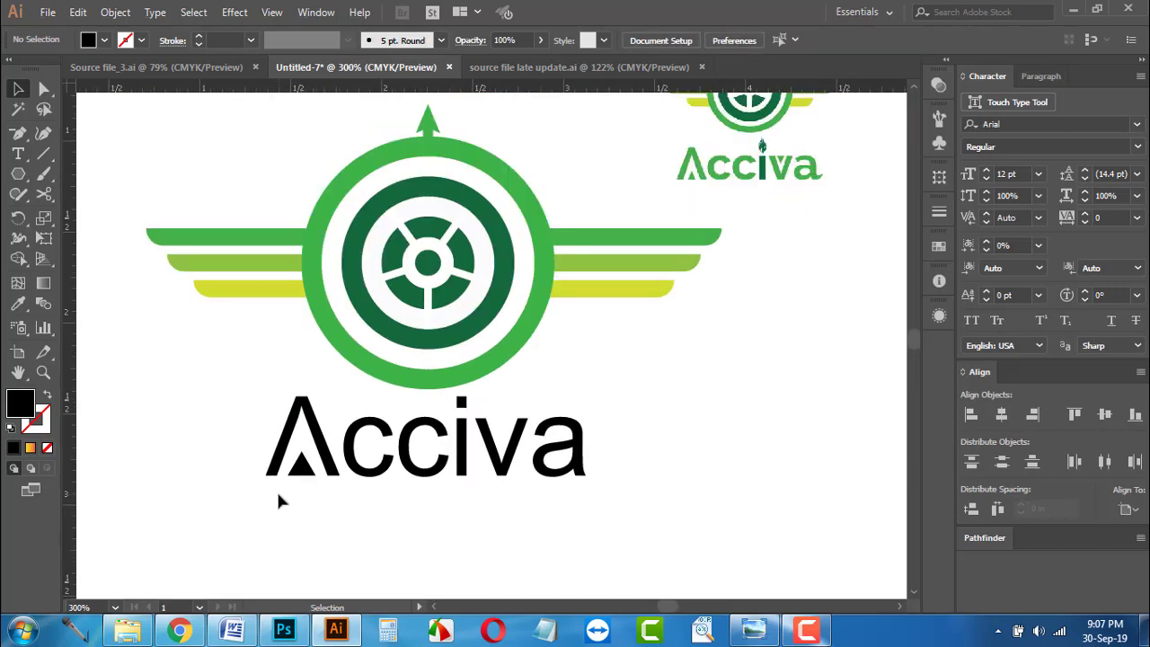
scroll(278, 494, up, 4)
click(341, 433)
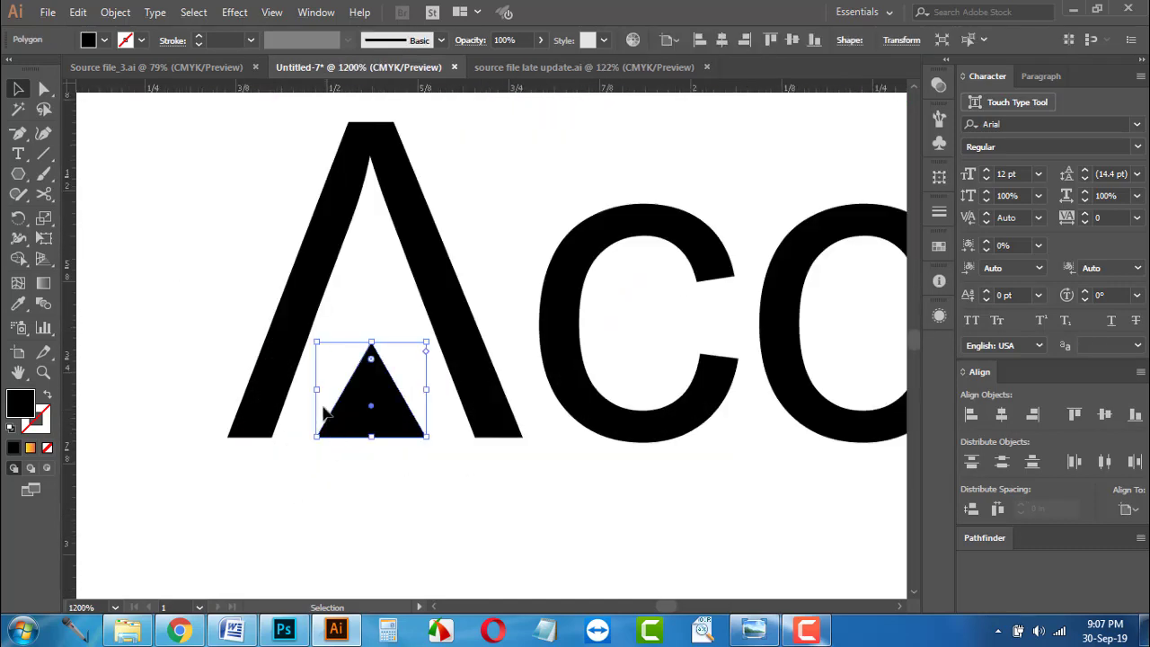
drag(317, 394, 332, 396)
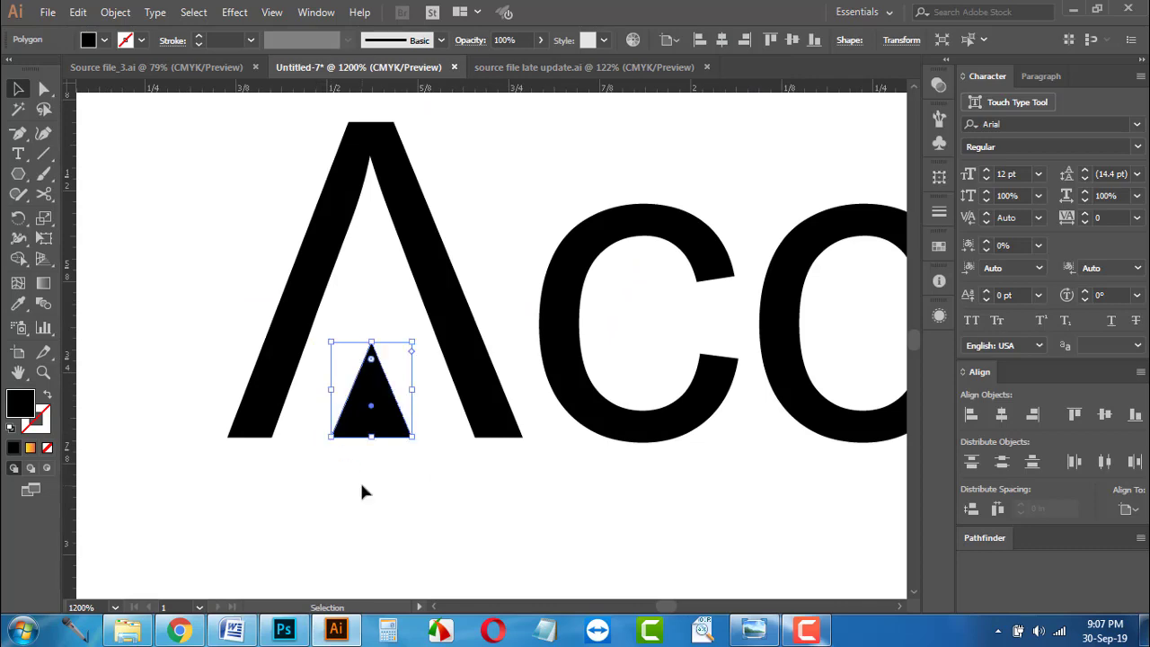
Step: Copy the "A" triangle to the "v", rotate it to point down, and align its flat edge with the top of the "v"
click(353, 482)
scroll(302, 487, down, 3)
scroll(300, 495, down, 1)
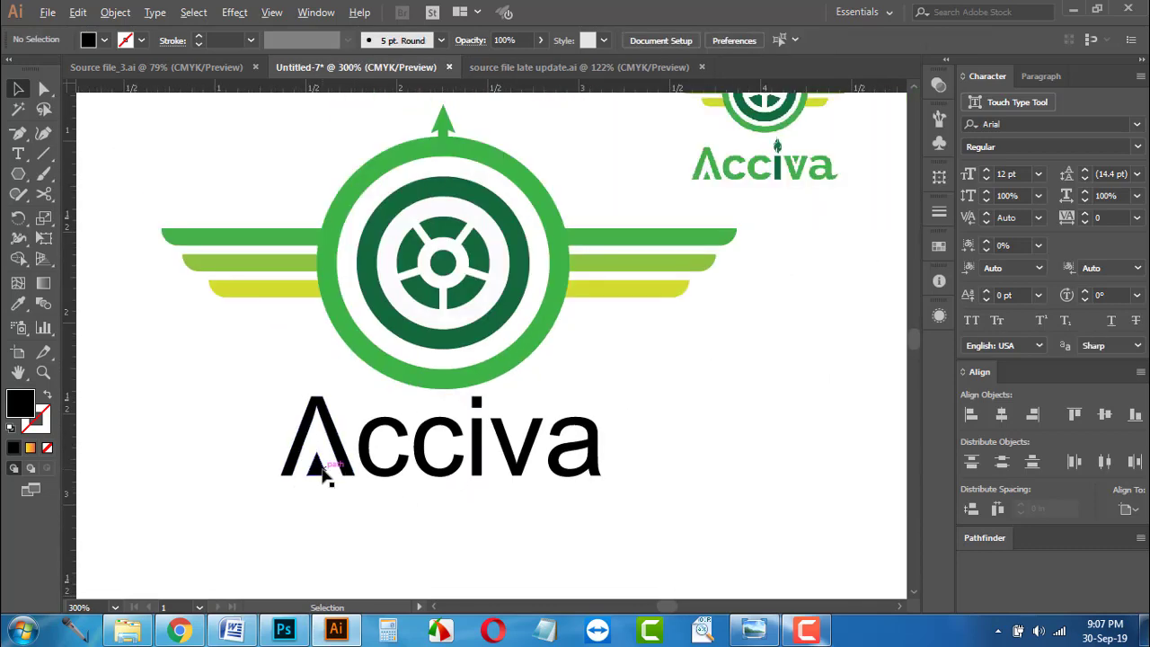
drag(331, 476, 520, 418)
scroll(519, 418, up, 6)
drag(565, 488, 399, 295)
scroll(482, 411, down, 5)
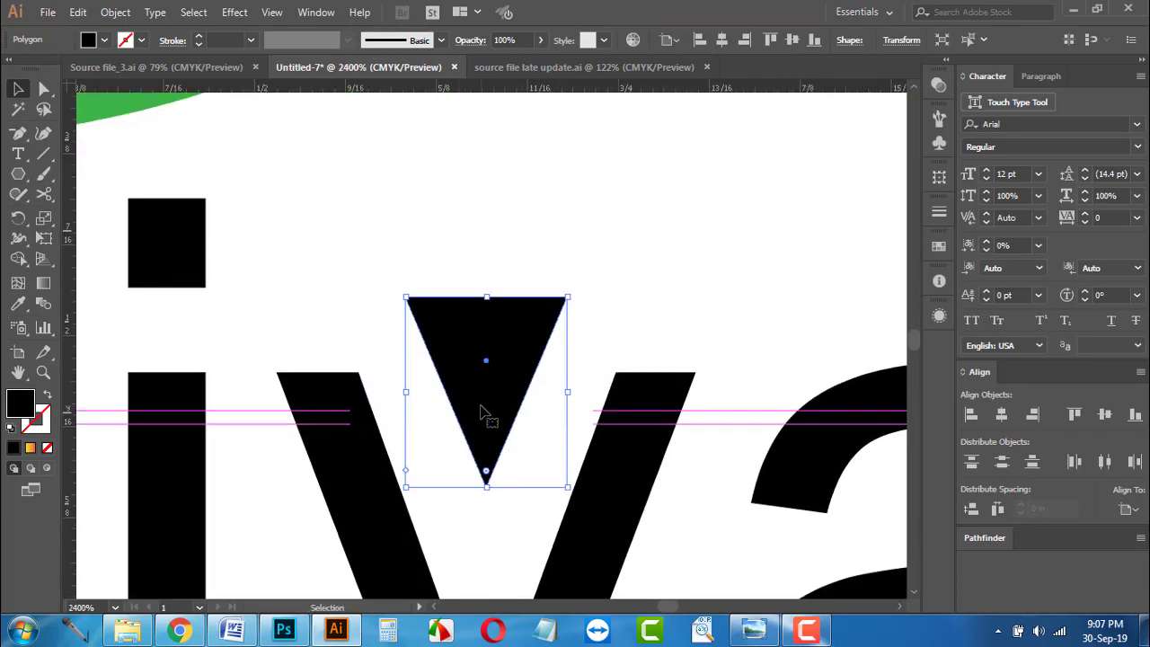
drag(473, 292, 474, 363)
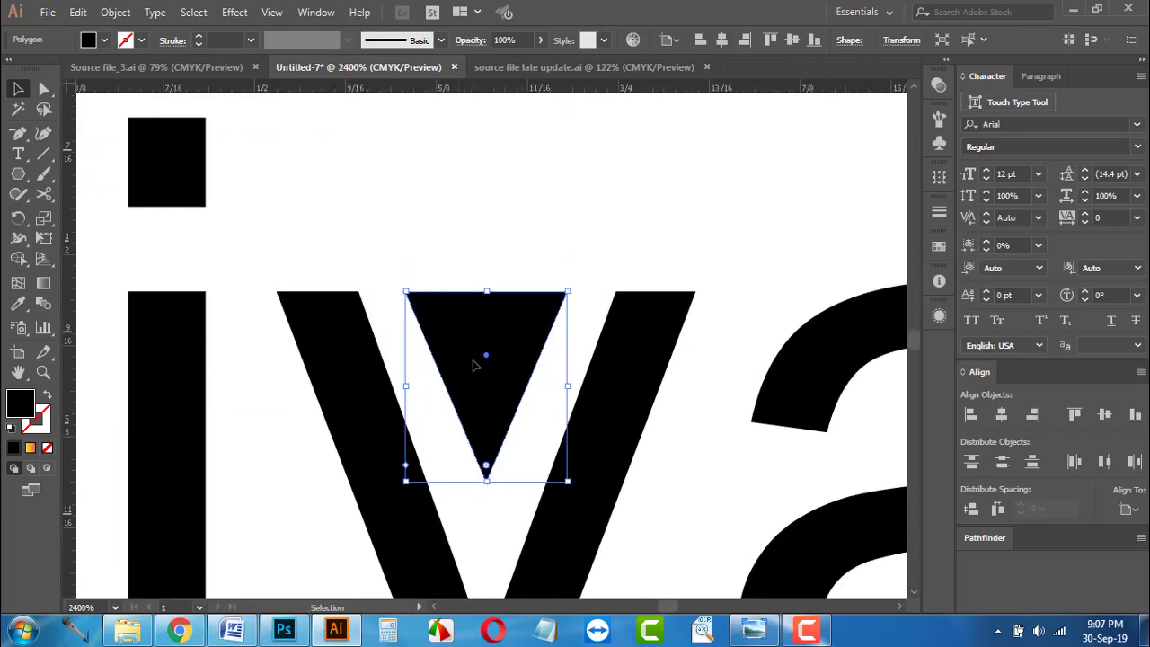
click(499, 237)
Step: Move the whole "Acciva" lettering, including both triangles, straight down to widen its gap below the wheel
scroll(500, 237, down, 5)
scroll(575, 359, up, 3)
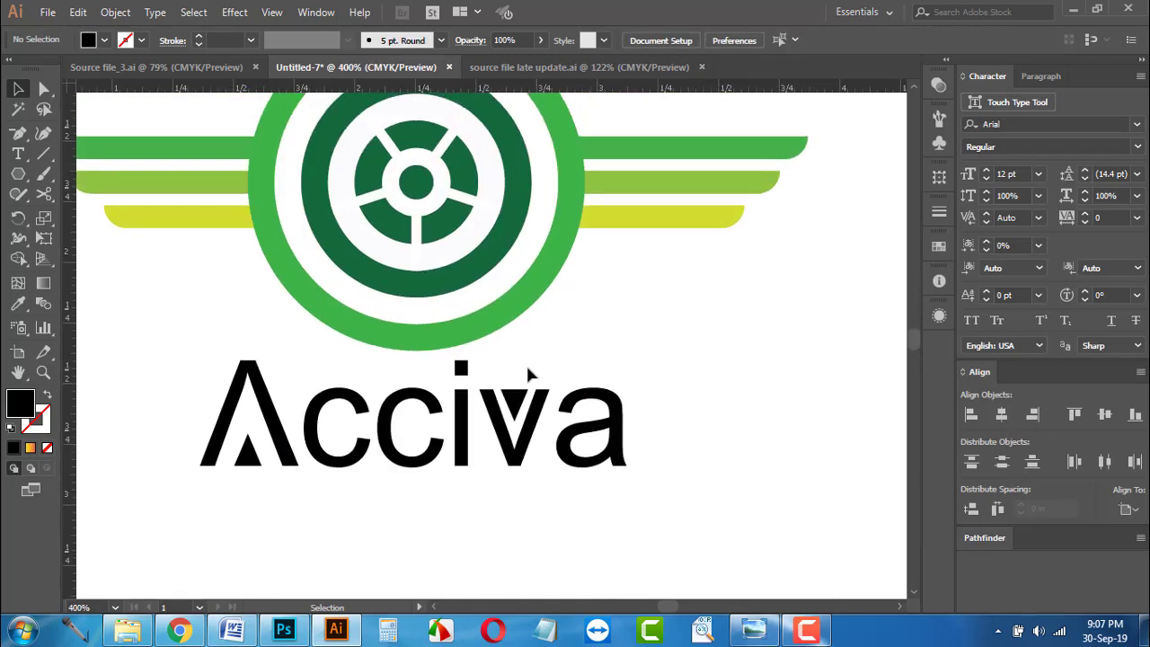
scroll(528, 376, up, 5)
scroll(527, 378, down, 5)
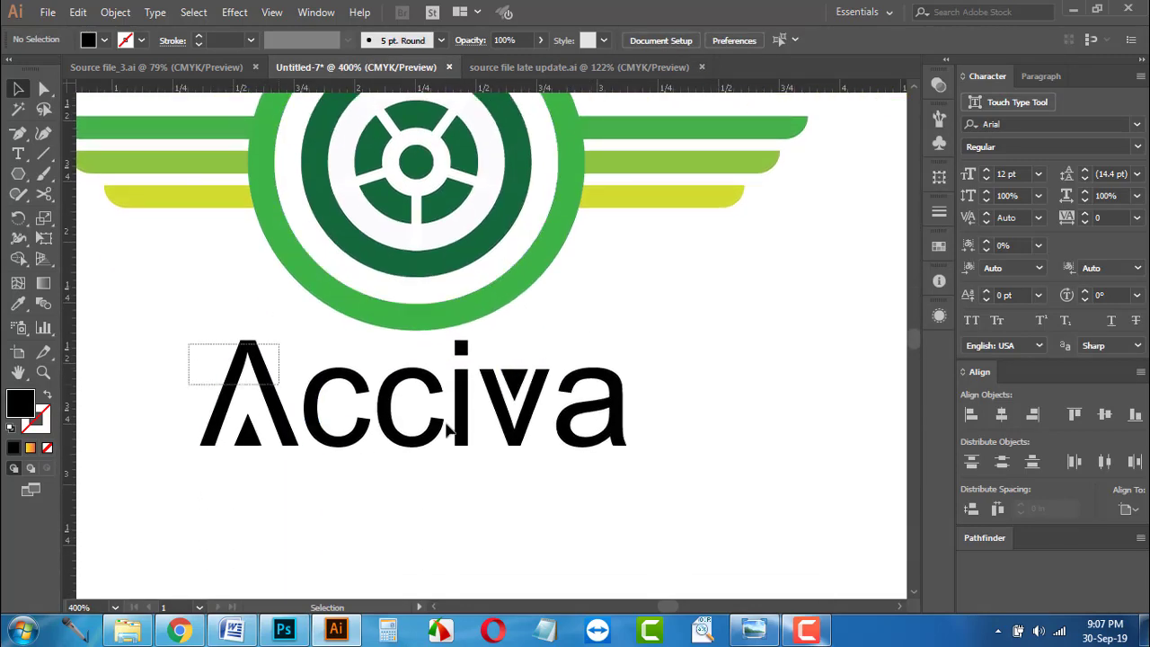
drag(446, 423, 661, 454)
drag(515, 439, 515, 490)
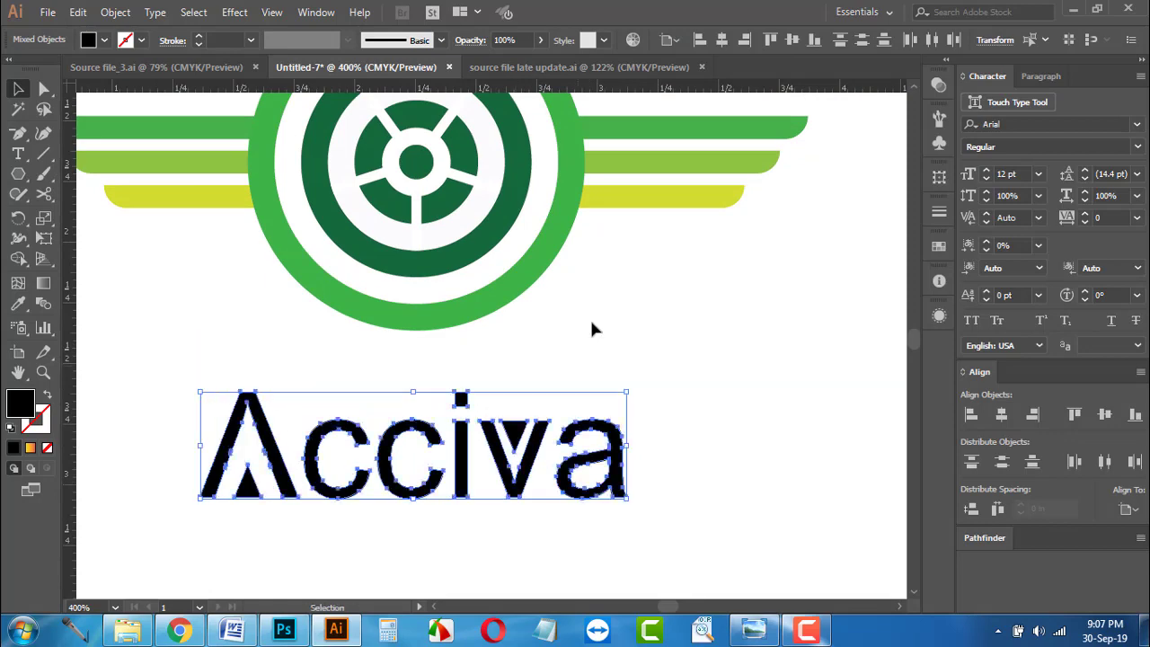
click(591, 322)
Step: Remove the dot of the "i" with the Shape Builder tool, keeping only its stem
scroll(468, 445, up, 2)
click(460, 362)
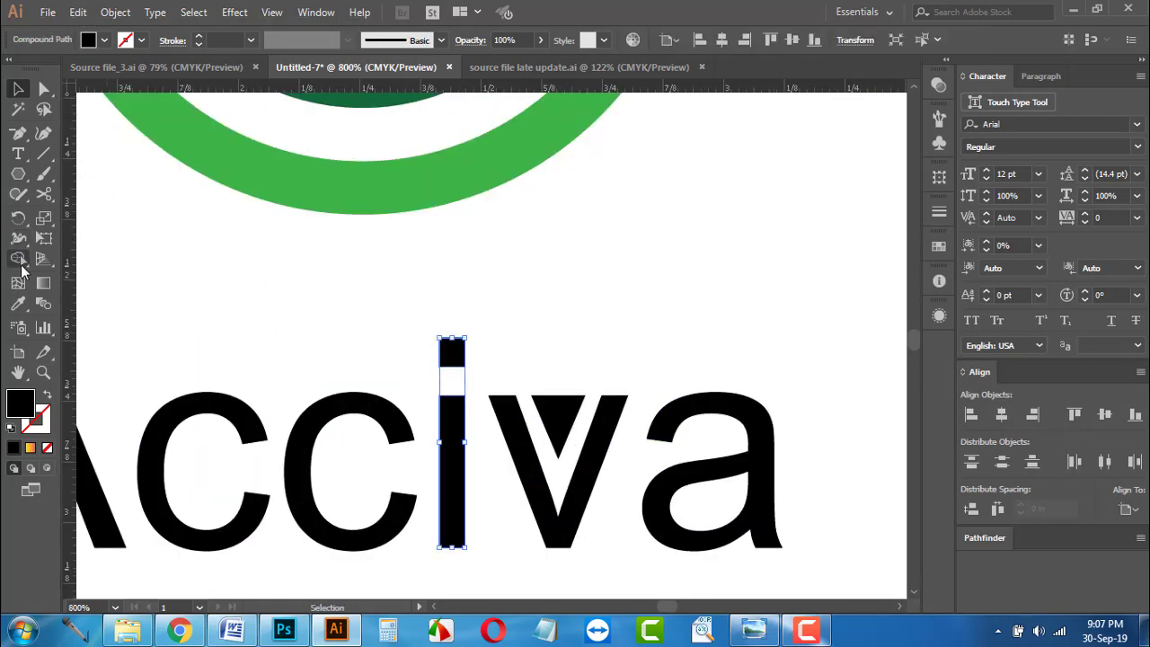
click(20, 259)
alt+click(453, 360)
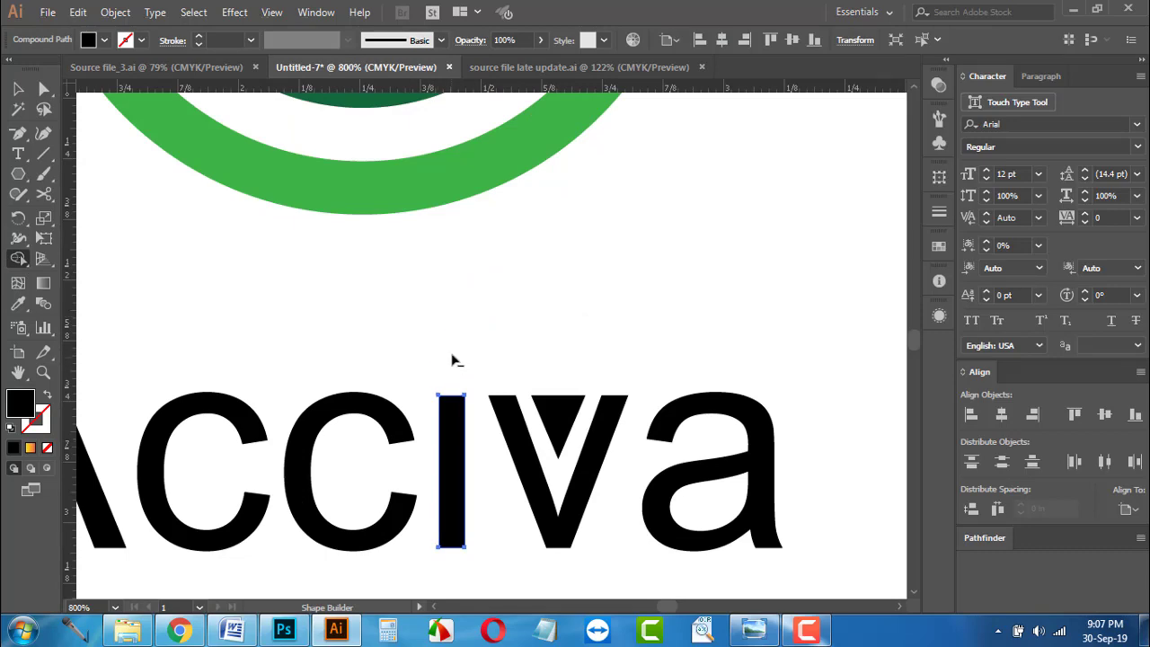
click(18, 92)
click(359, 310)
Step: Start tracing the reference flame above the "i" with the Pen tool, from its left corner over the tip to the right notch
scroll(467, 377, down, 3)
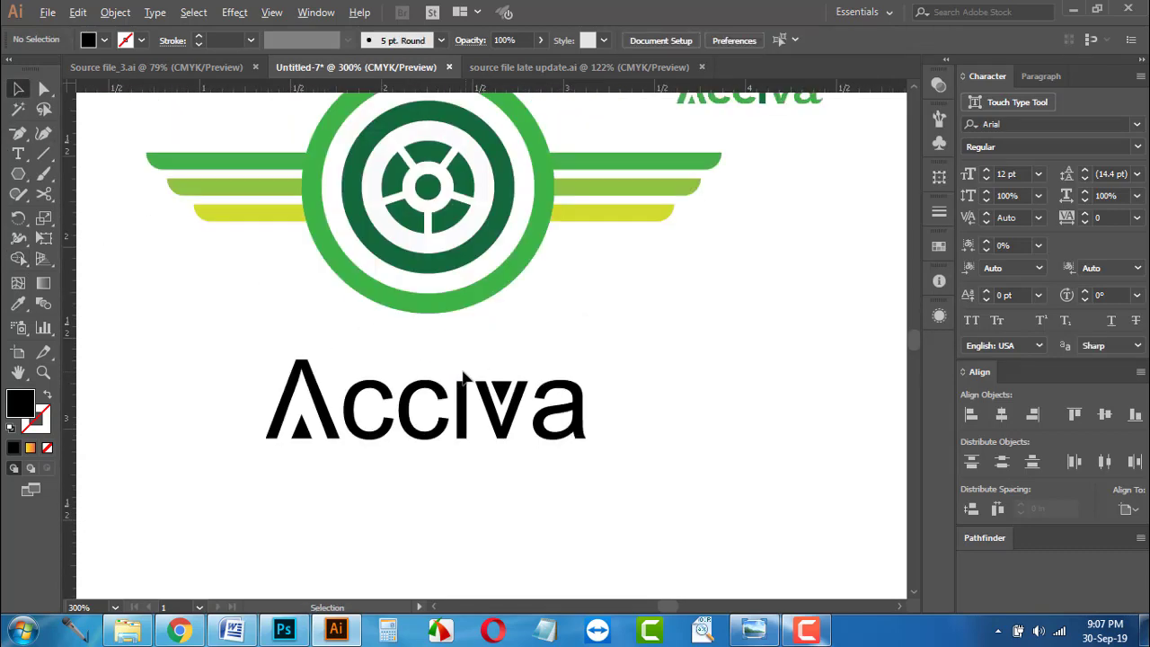
scroll(745, 278, up, 7)
scroll(809, 221, up, 5)
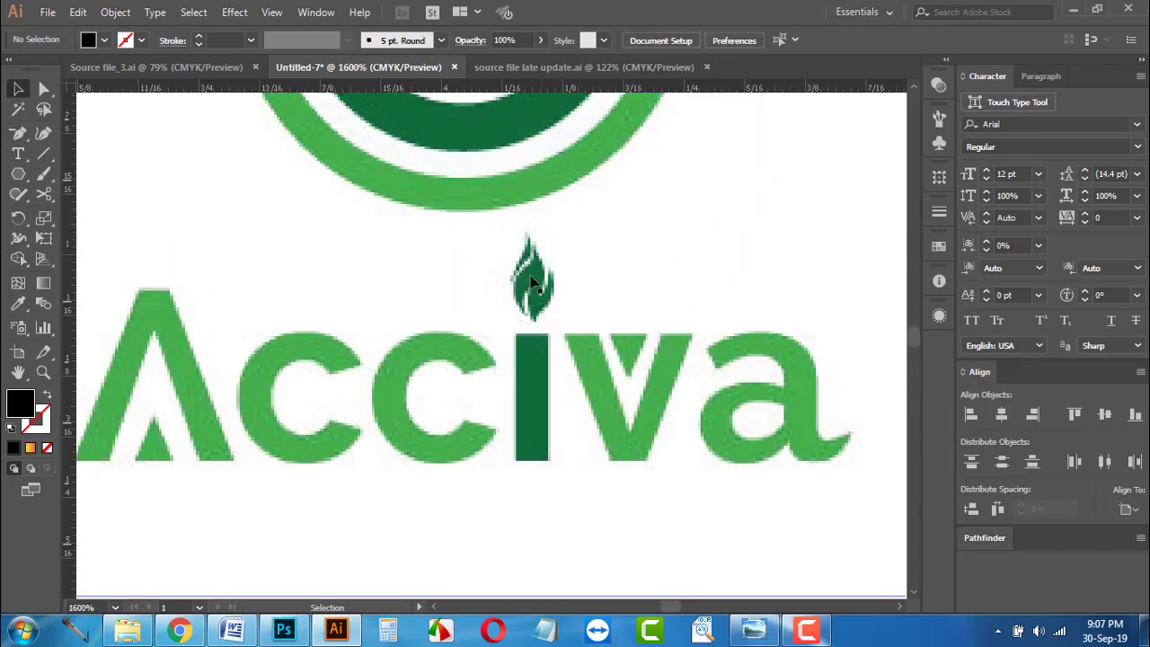
click(18, 135)
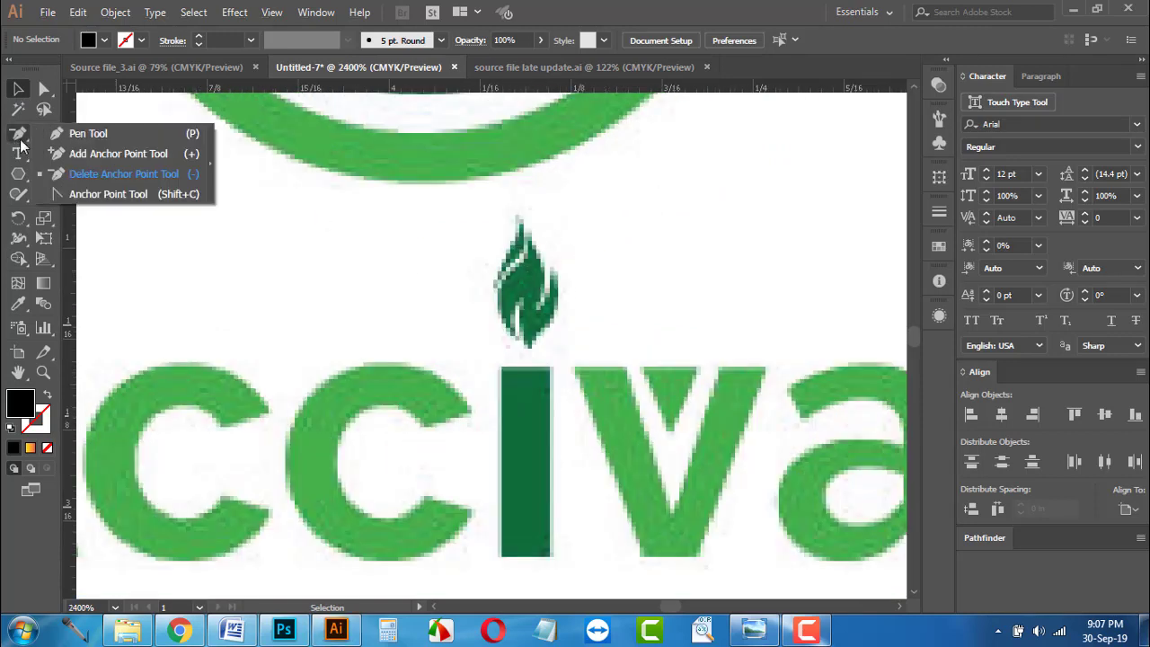
click(492, 281)
drag(518, 214, 518, 191)
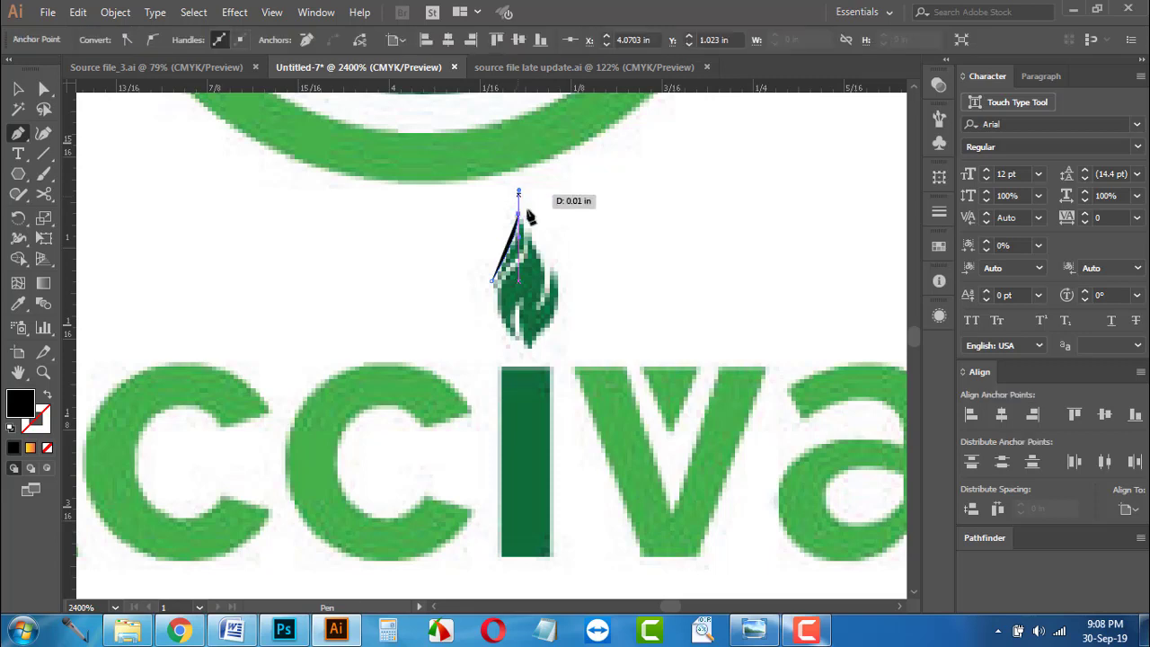
click(519, 213)
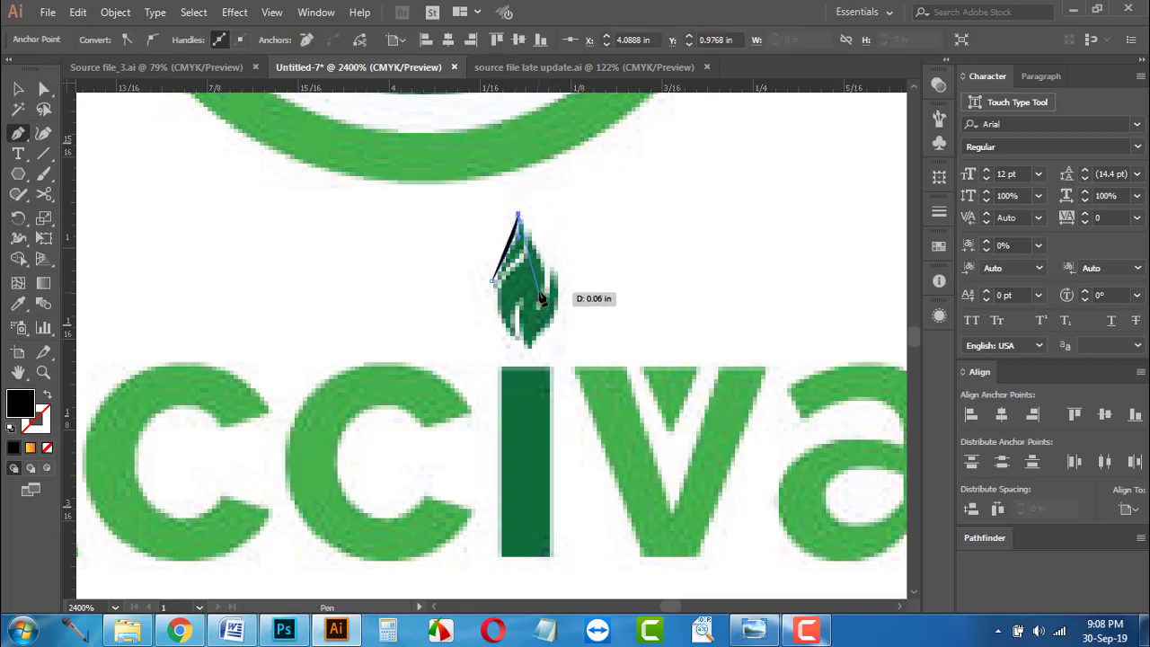
drag(542, 300, 528, 329)
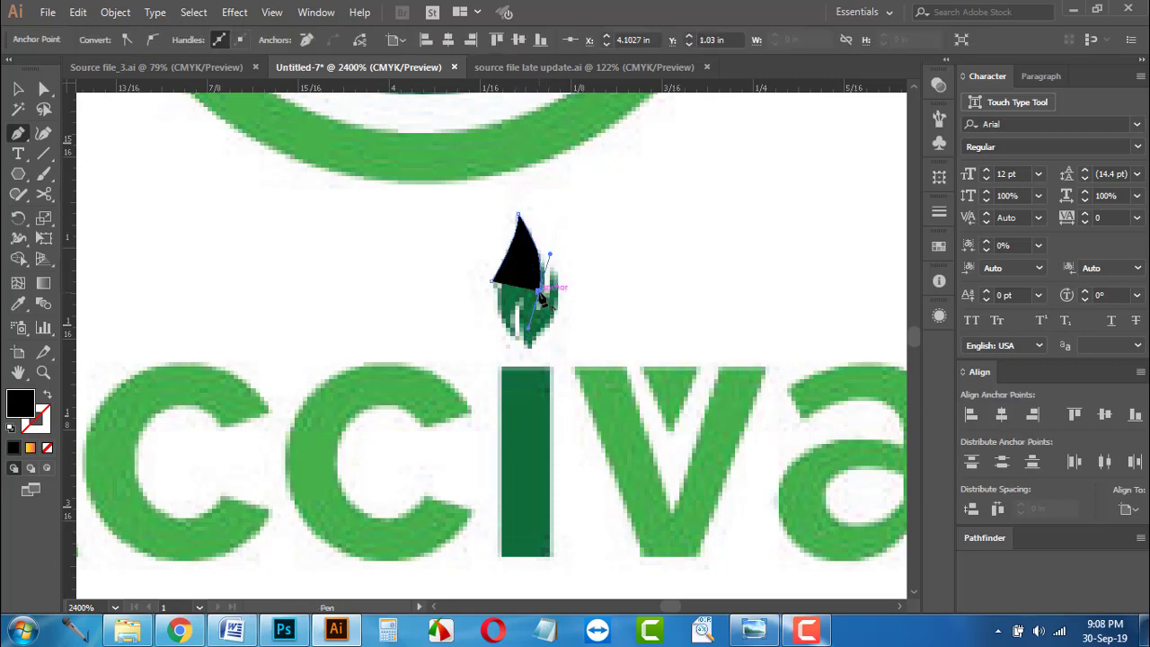
click(539, 292)
Step: Swap the flame path to no fill with a black stroke and set the stroke weight to 0.25 pt
click(48, 395)
scroll(575, 265, up, 3)
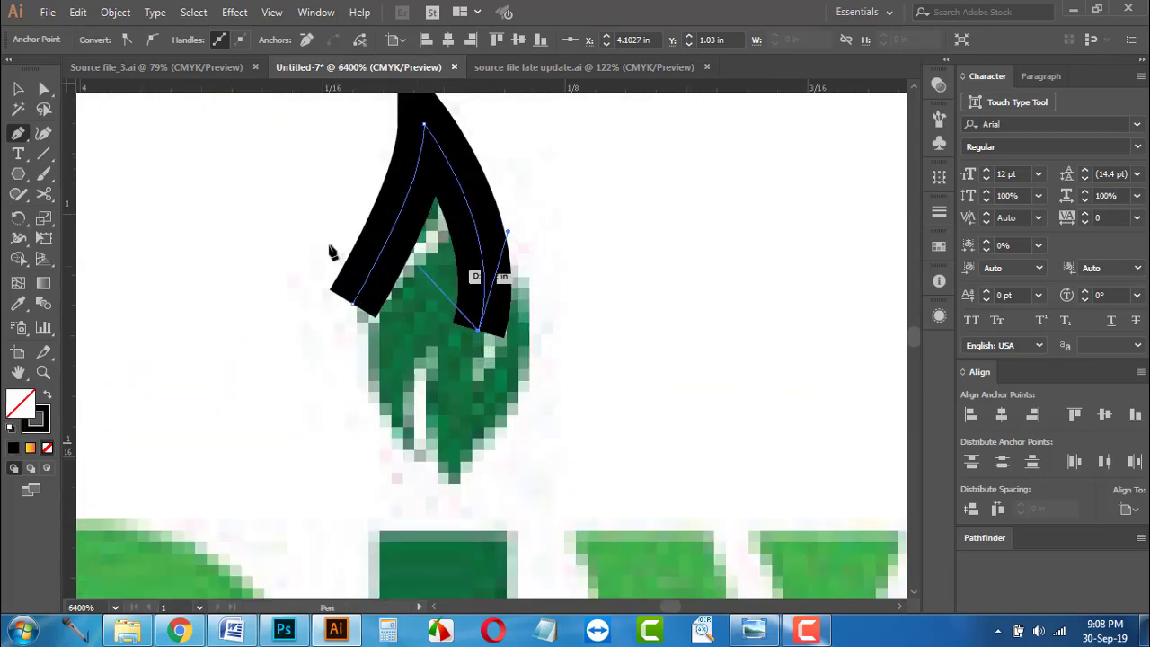
scroll(310, 238, up, 3)
click(939, 213)
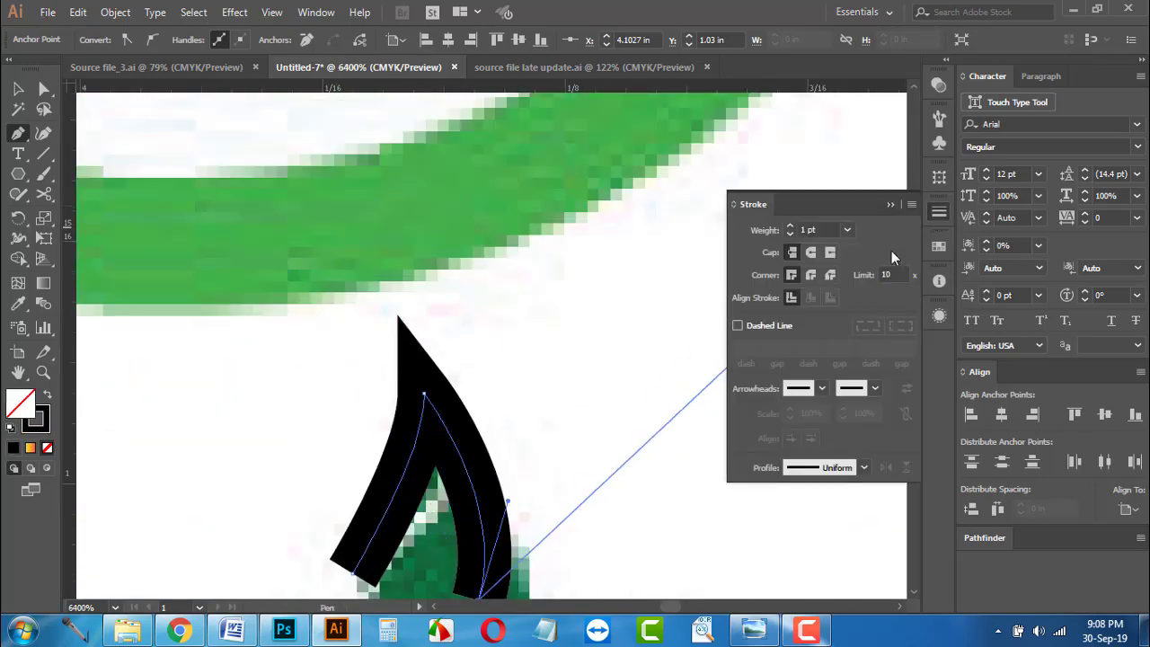
click(789, 233)
click(790, 234)
click(790, 234)
Step: Continue the flame outline around the small right tongue and the pointed base, closing it at the left corner
scroll(398, 407, down, 3)
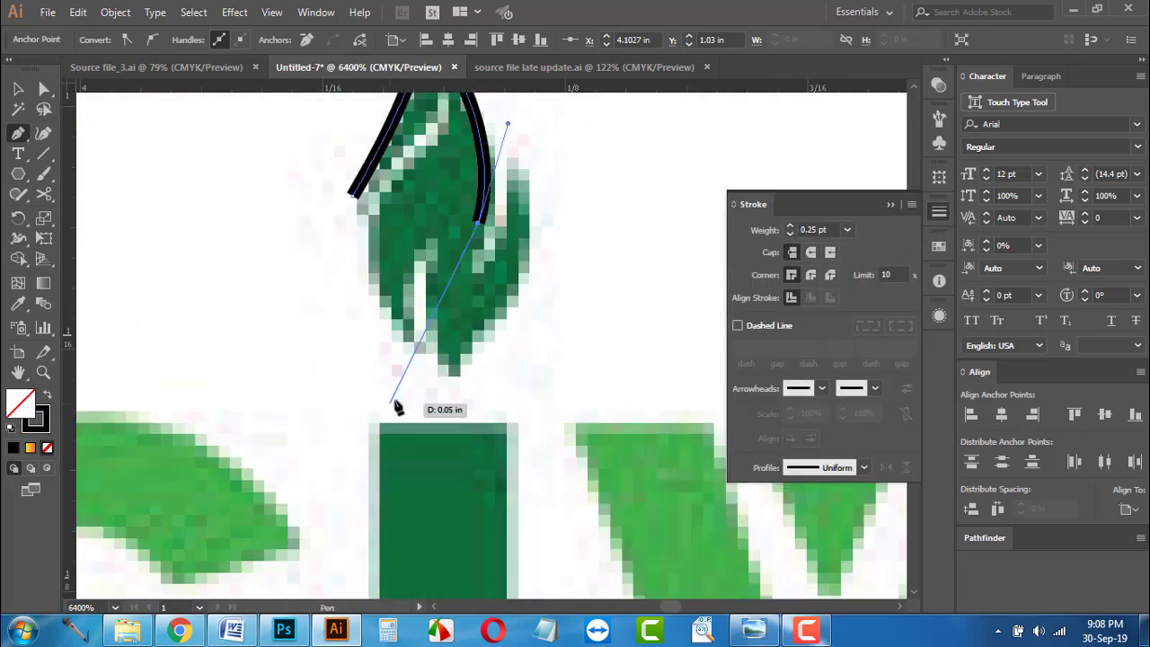
scroll(526, 226, up, 3)
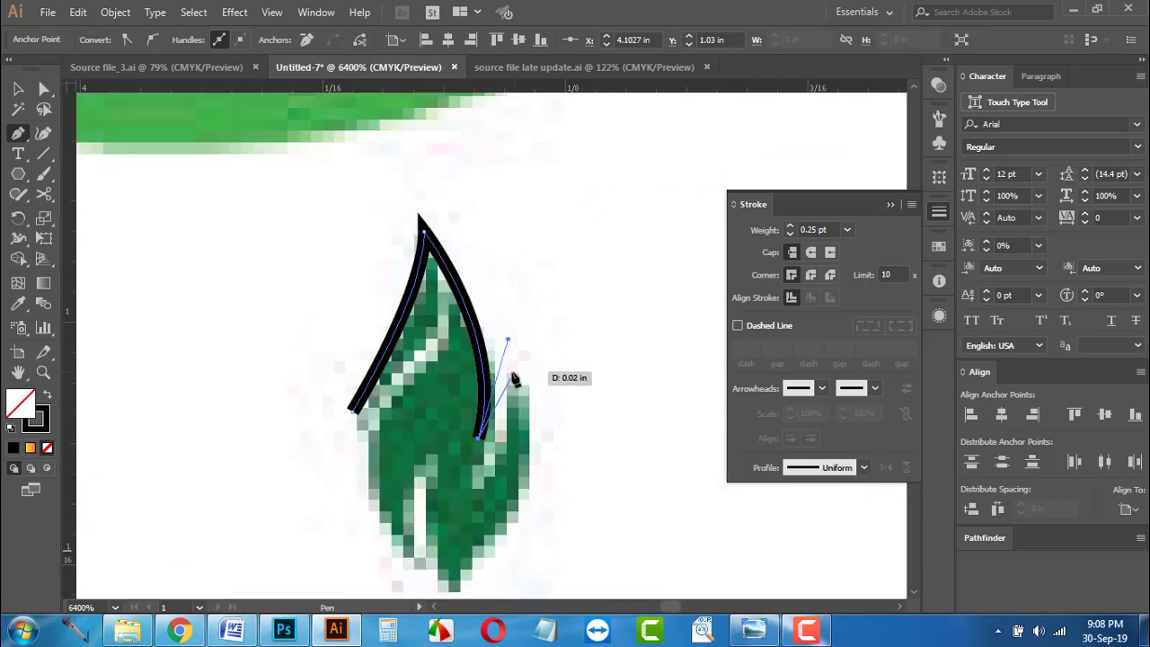
drag(511, 371, 508, 297)
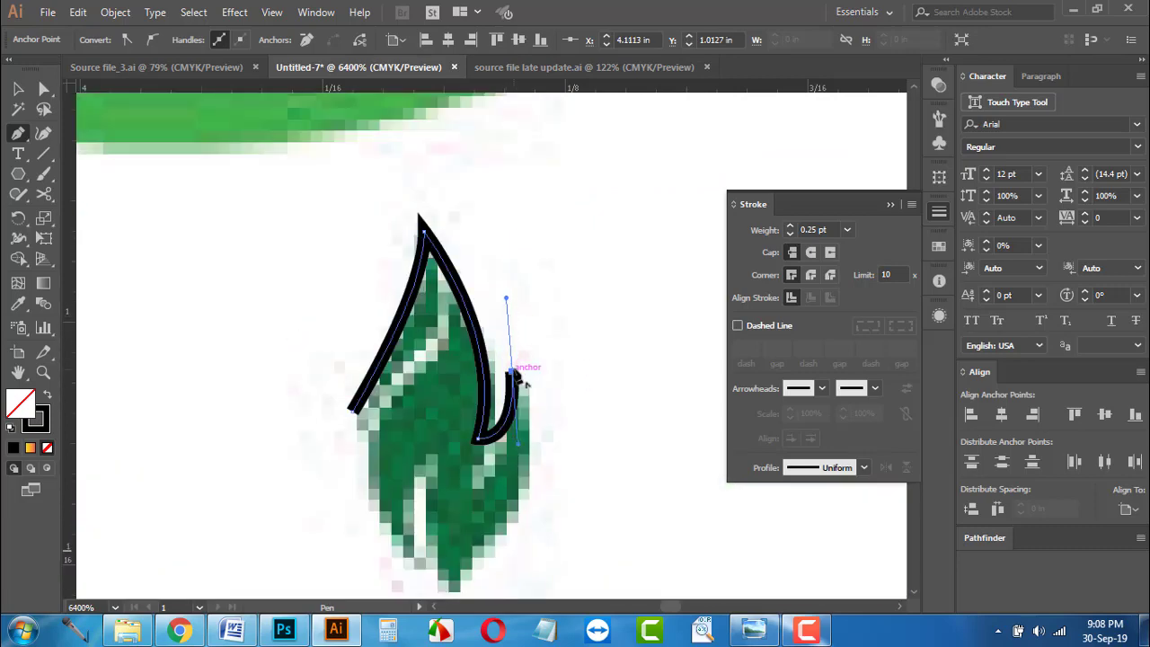
click(513, 371)
scroll(545, 336, down, 3)
scroll(464, 267, down, 1)
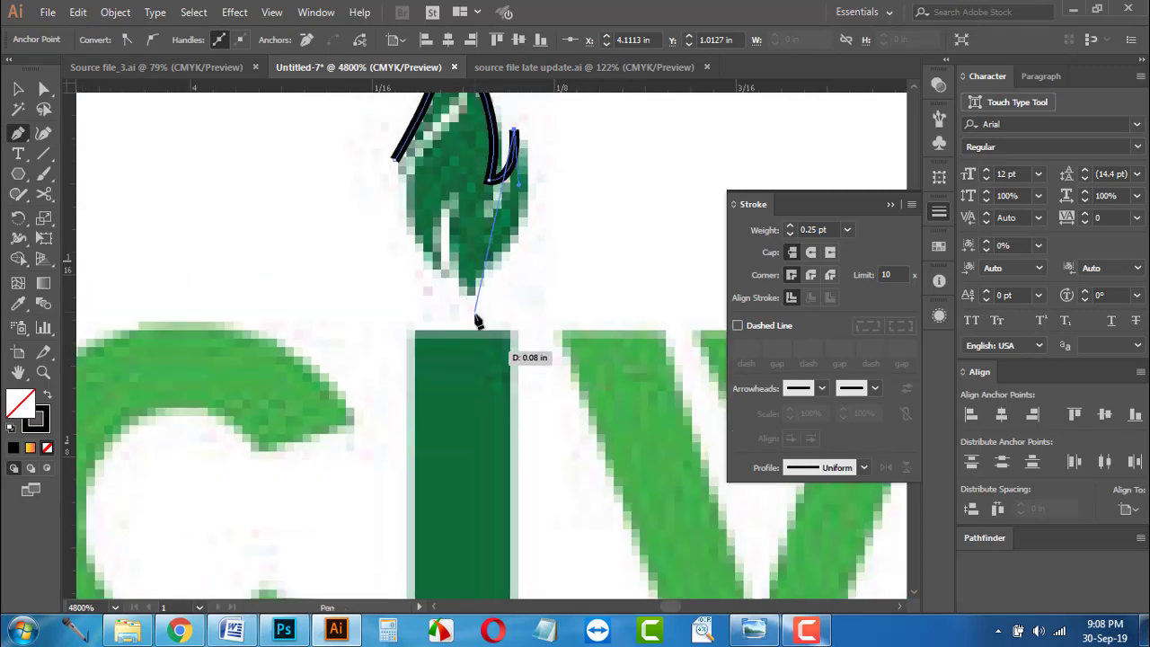
scroll(480, 322, up, 3)
scroll(465, 459, down, 1)
drag(467, 446, 412, 476)
click(467, 446)
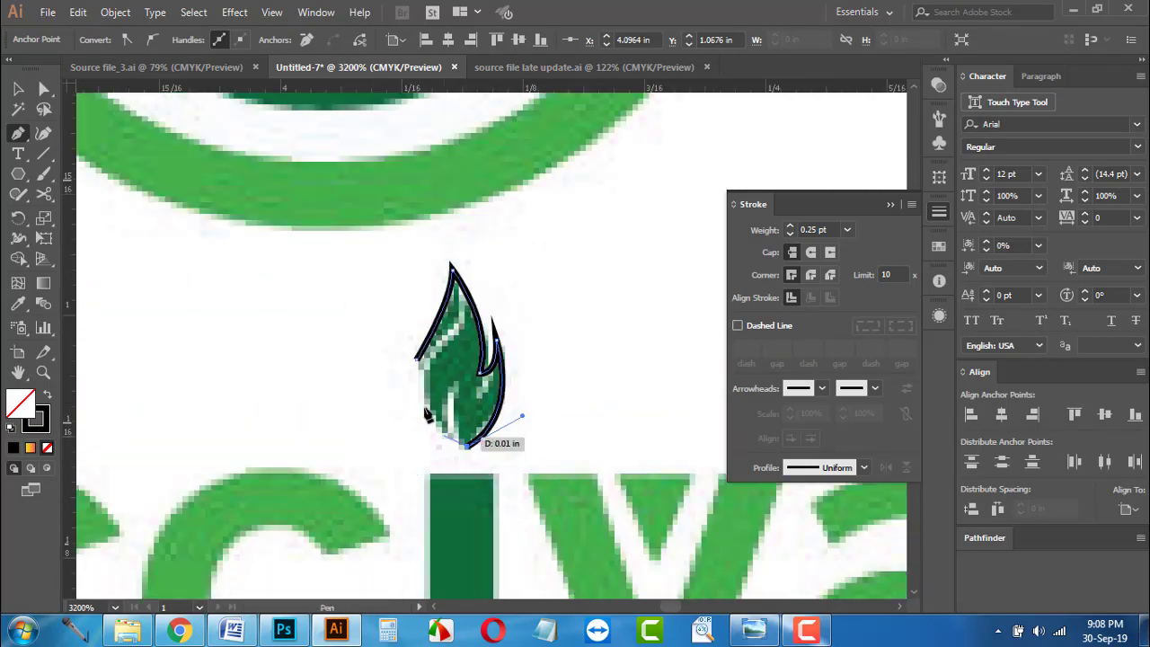
drag(417, 359, 418, 301)
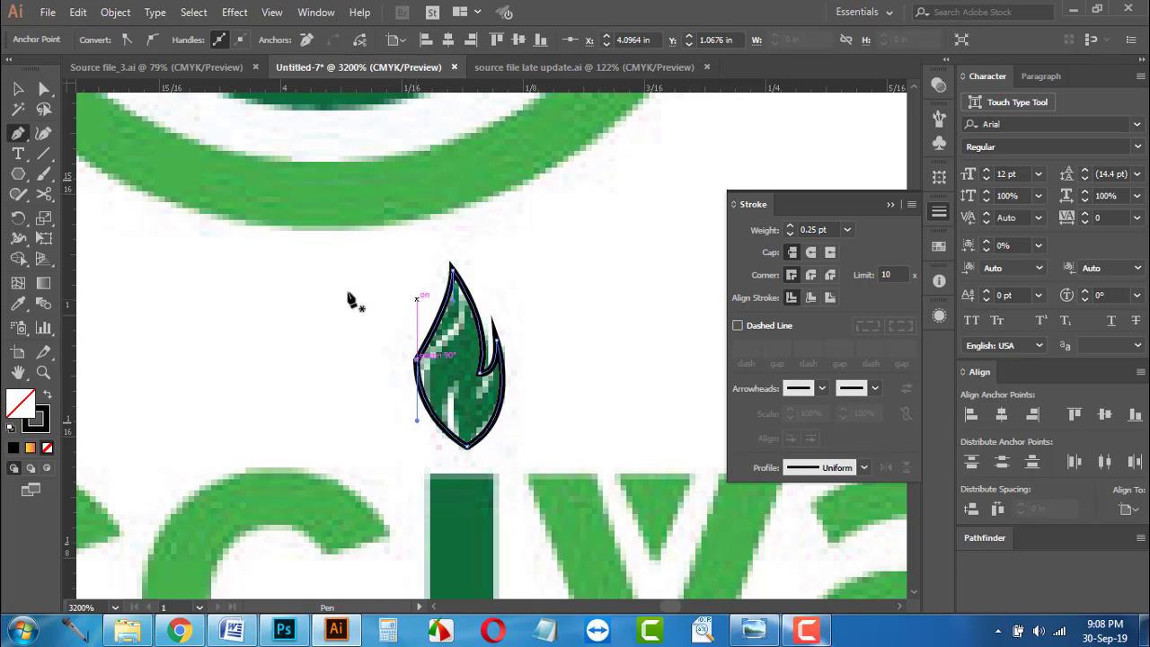
click(367, 351)
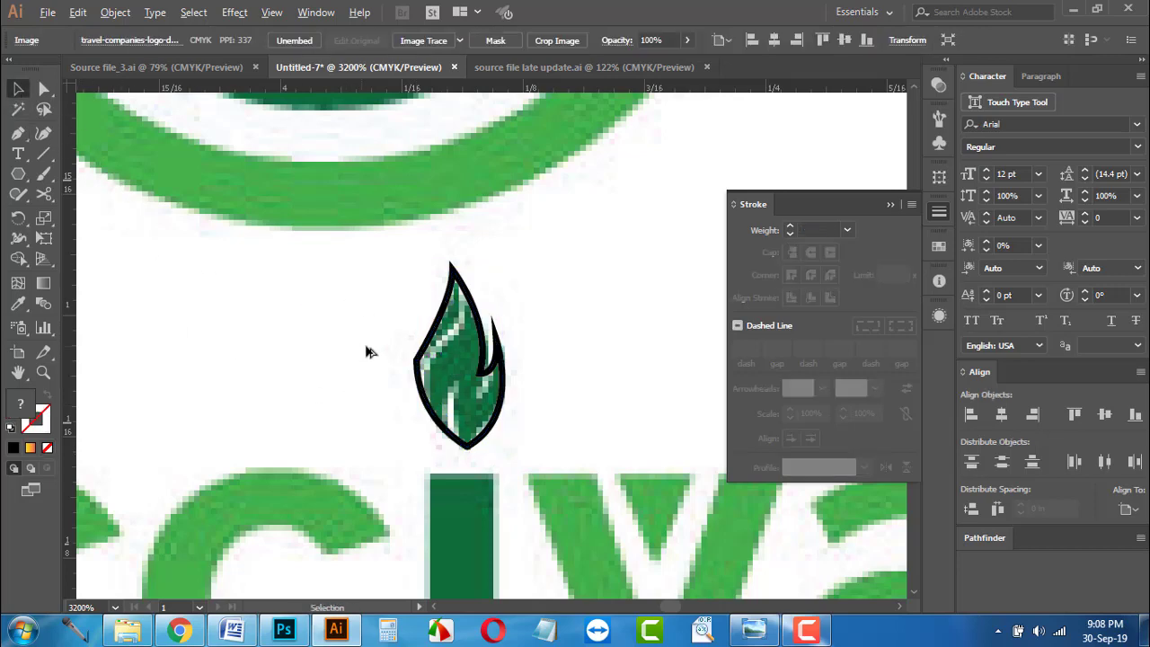
Step: Move the traced flame off the reference logo, enlarge it, and place it in the empty area below the reference
scroll(366, 351, down, 3)
scroll(474, 278, down, 2)
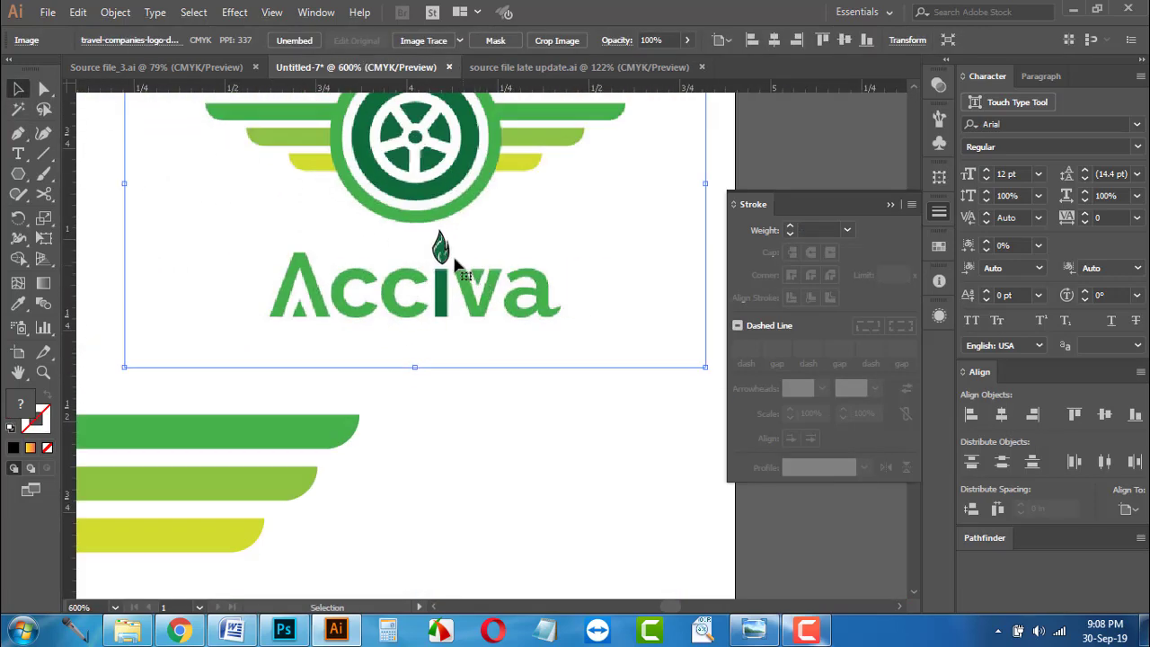
drag(447, 255, 453, 485)
key(ctrl+z)
drag(441, 249, 441, 484)
scroll(455, 500, down, 2)
drag(450, 438, 493, 534)
scroll(497, 519, down, 2)
drag(483, 465, 602, 410)
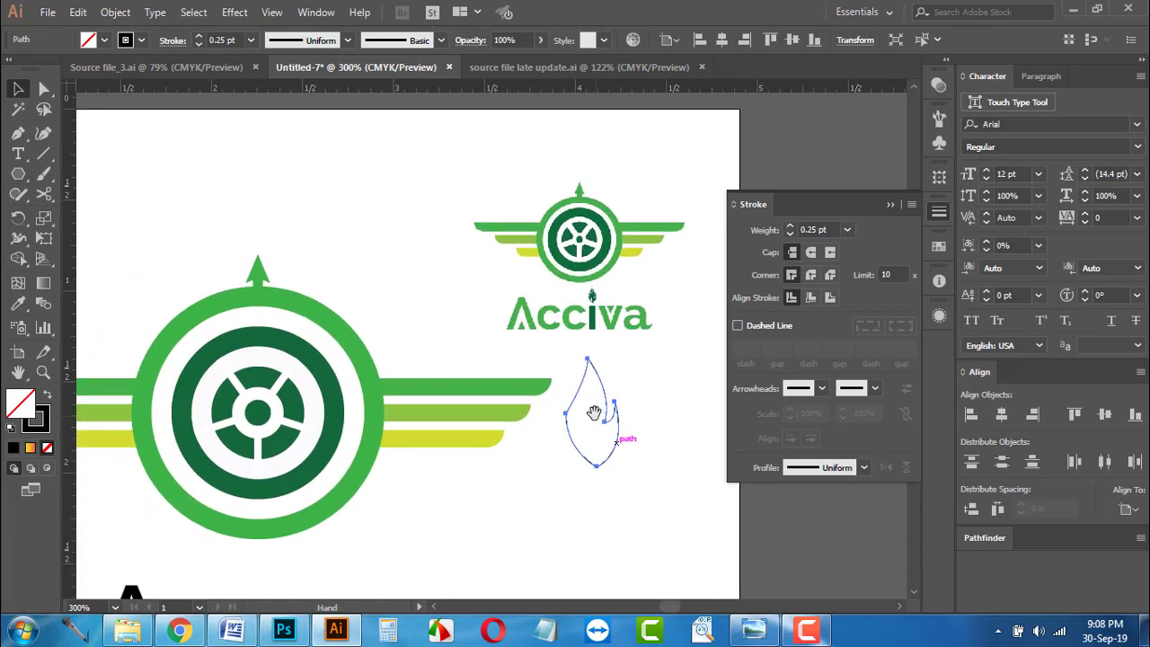
Step: Fill the flame with the dark green sampled from the wheel's inner ring, using the Eyedropper
key(i)
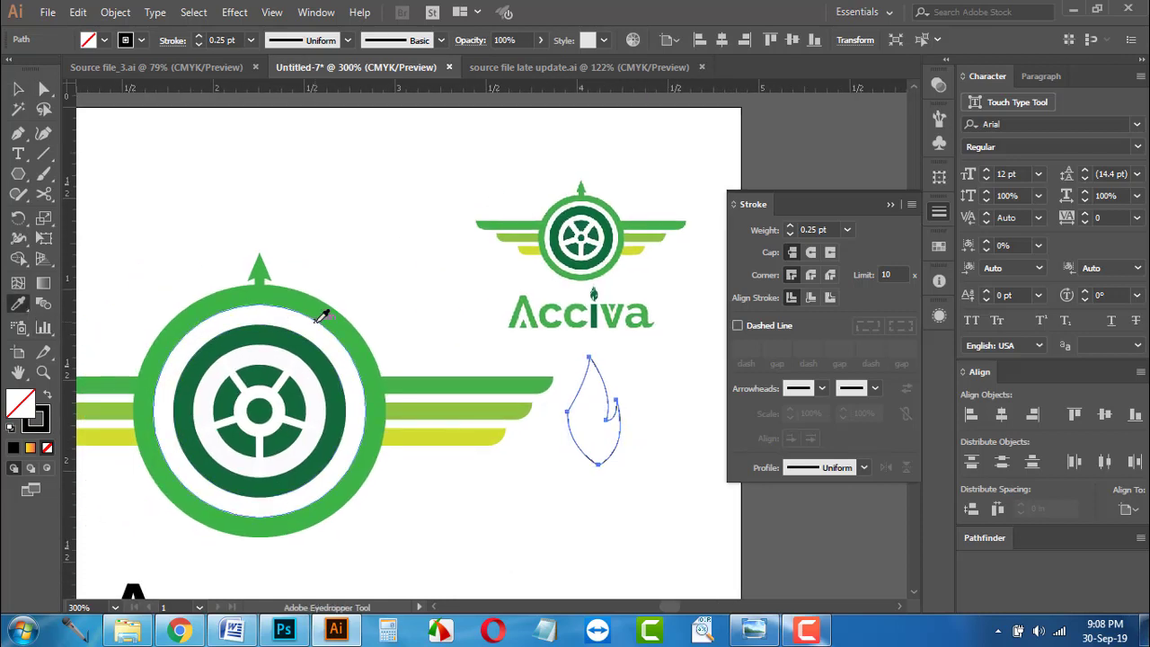
click(337, 375)
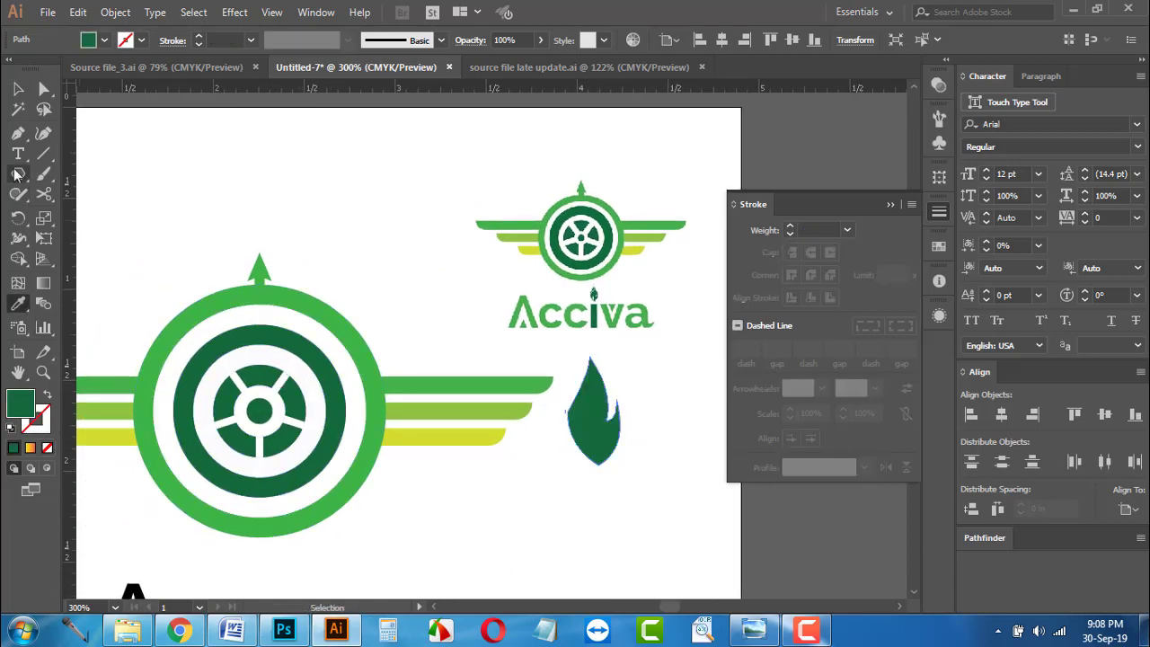
click(18, 88)
click(370, 241)
Step: Shrink the green flame and position it just above the "i" stem as its dot
scroll(452, 381, down, 1)
scroll(444, 373, up, 2)
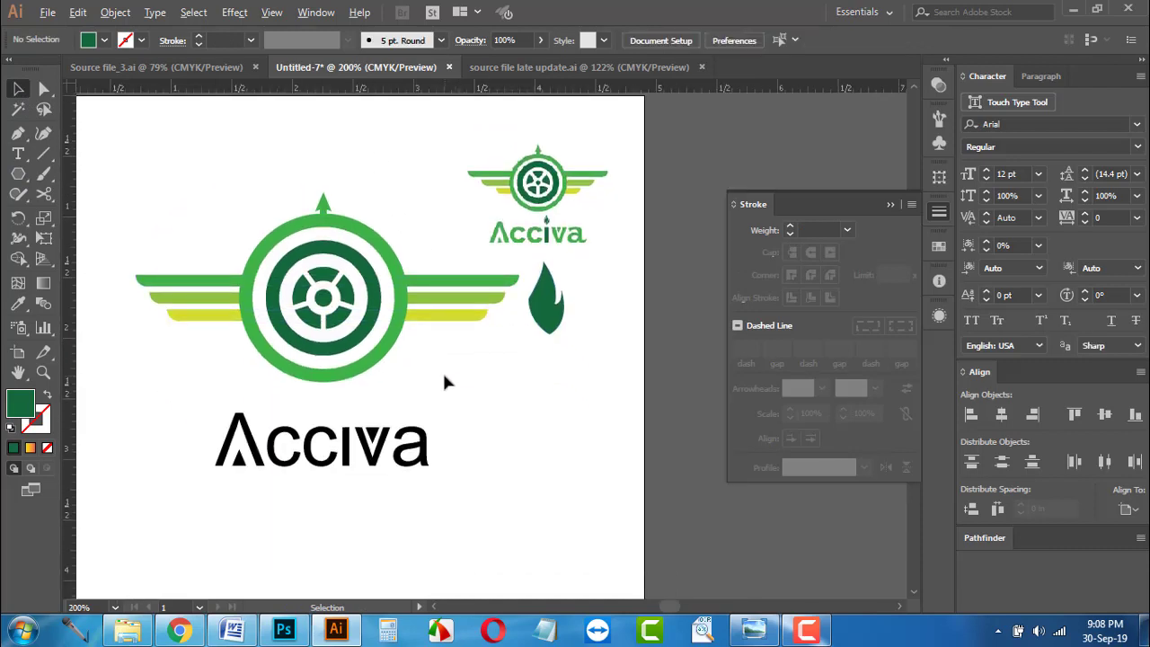
drag(626, 280, 332, 415)
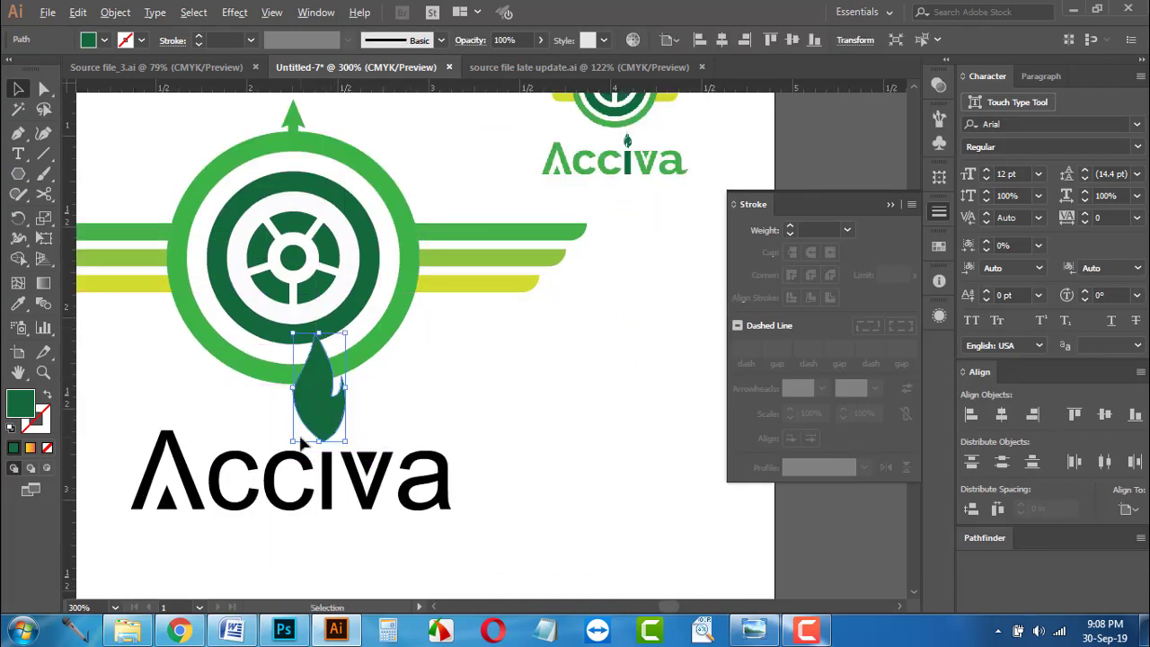
scroll(299, 441, up, 1)
click(314, 337)
drag(315, 337, 309, 339)
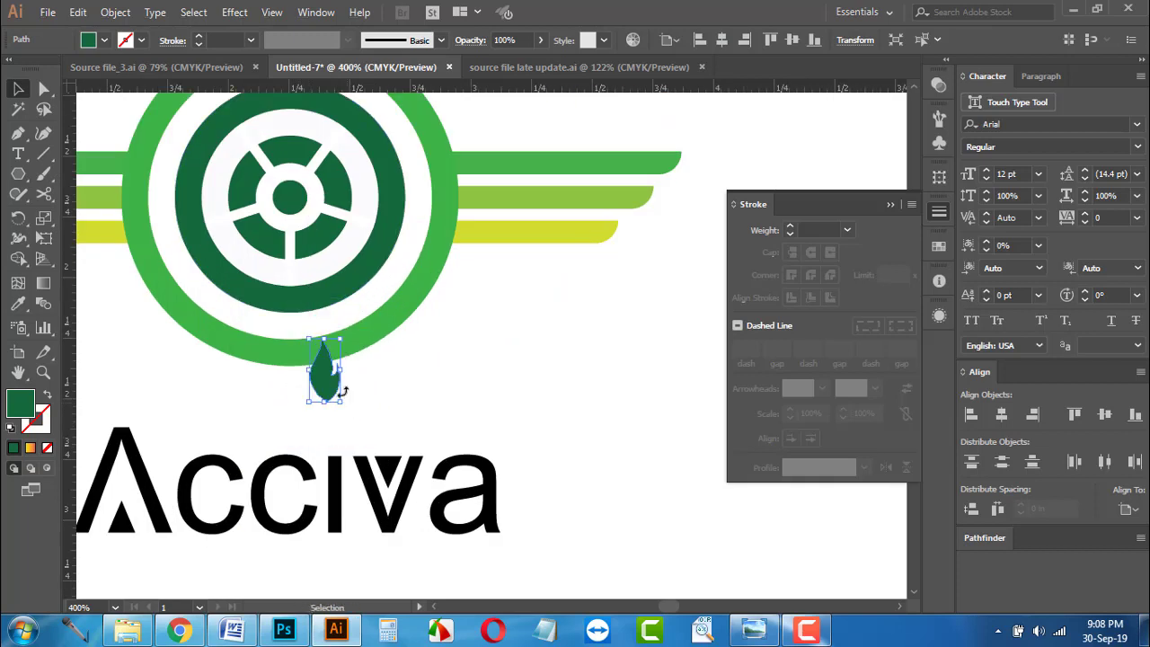
drag(329, 377, 373, 415)
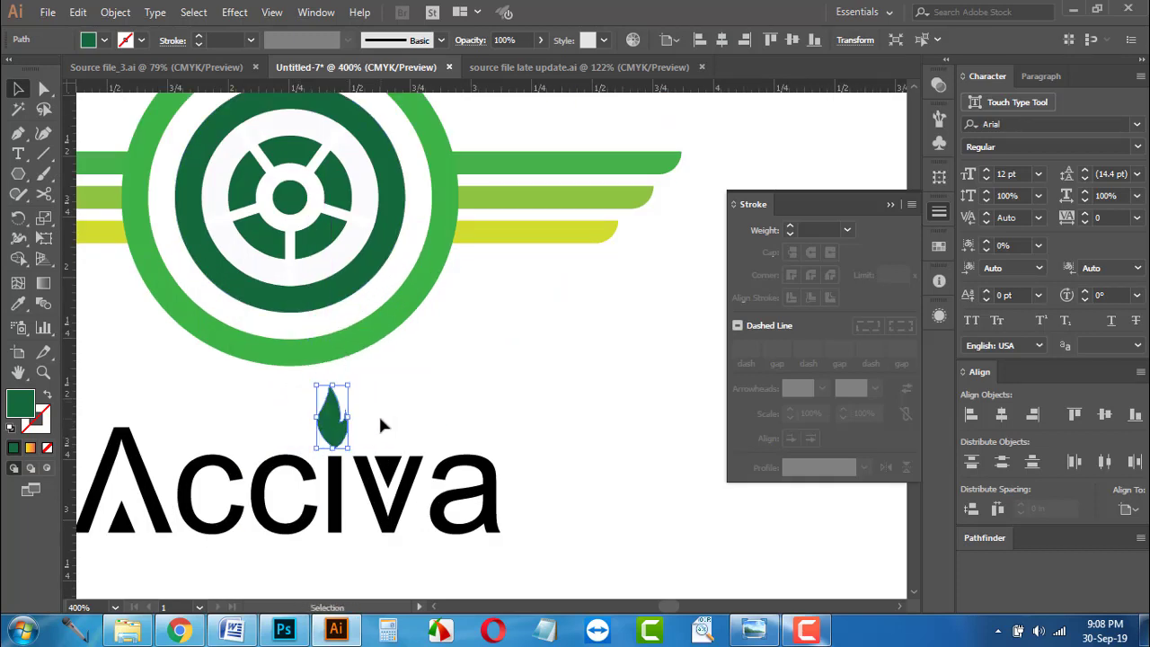
click(380, 423)
Step: Recolor the "i" stem with the dark green sampled from the flame
click(333, 519)
click(18, 302)
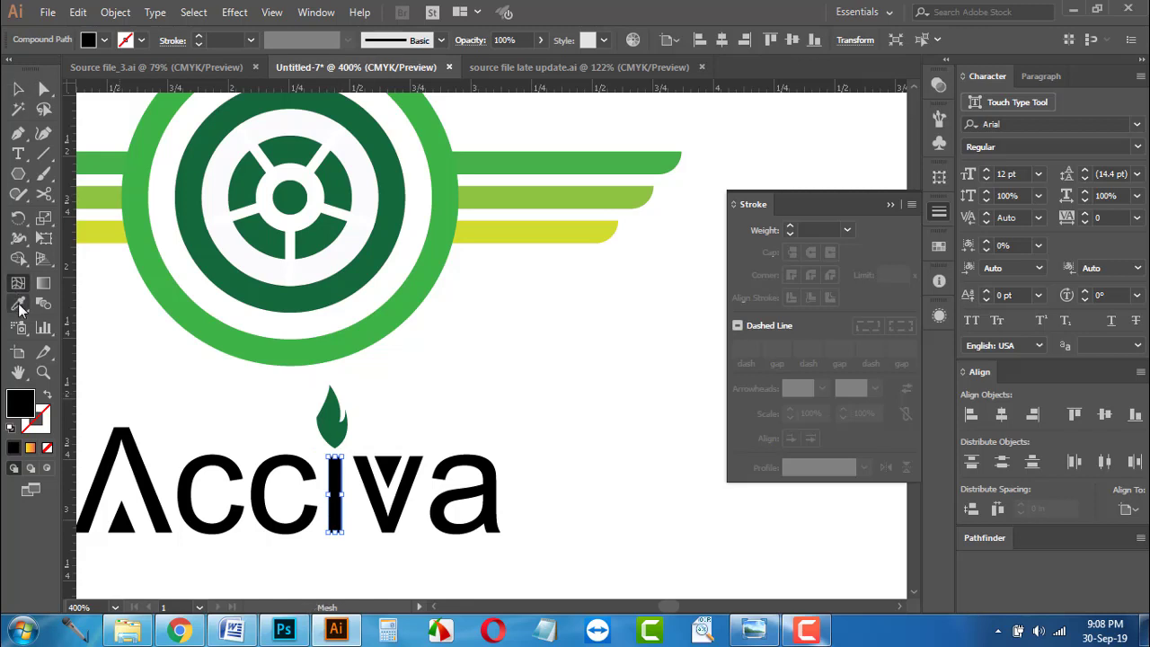
click(336, 420)
click(18, 89)
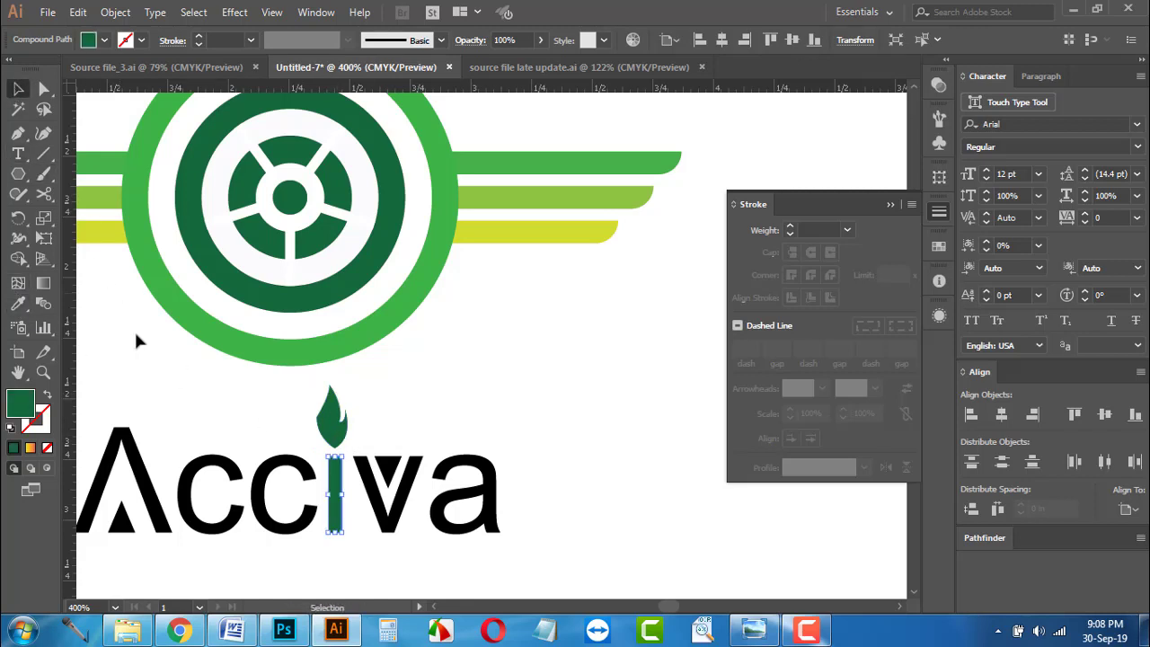
click(134, 328)
Step: Round the sharp corner on the left side of the flame above the "i" into a smooth curve
scroll(238, 395, down, 1)
scroll(238, 395, down, 1)
scroll(351, 351, up, 4)
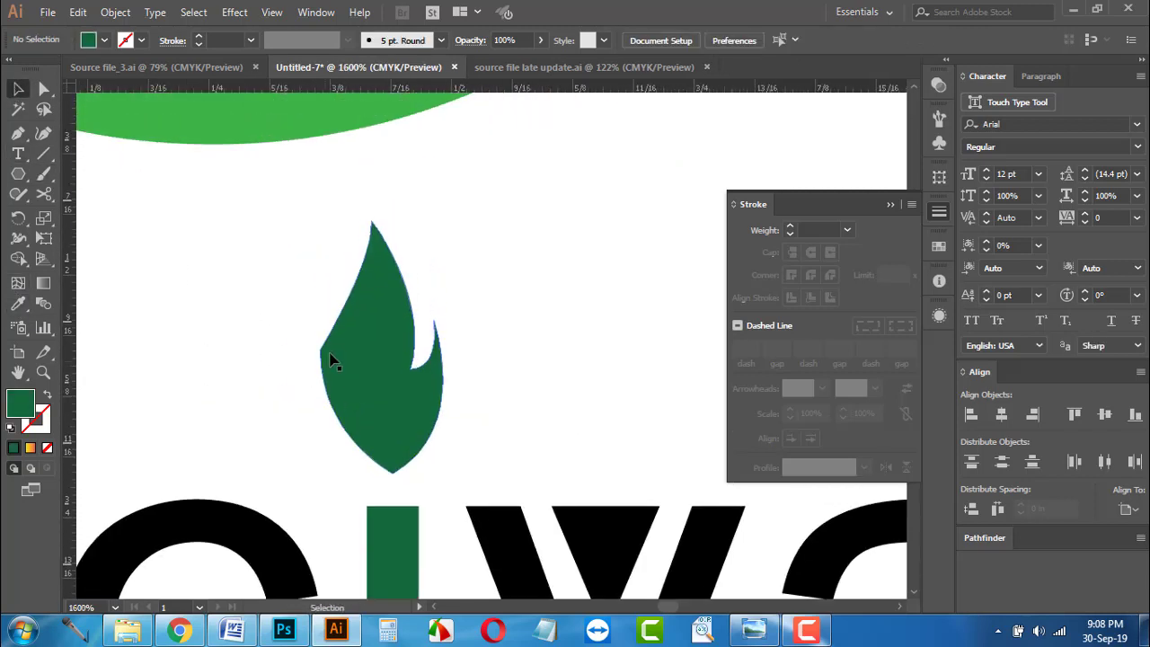
click(319, 341)
click(44, 89)
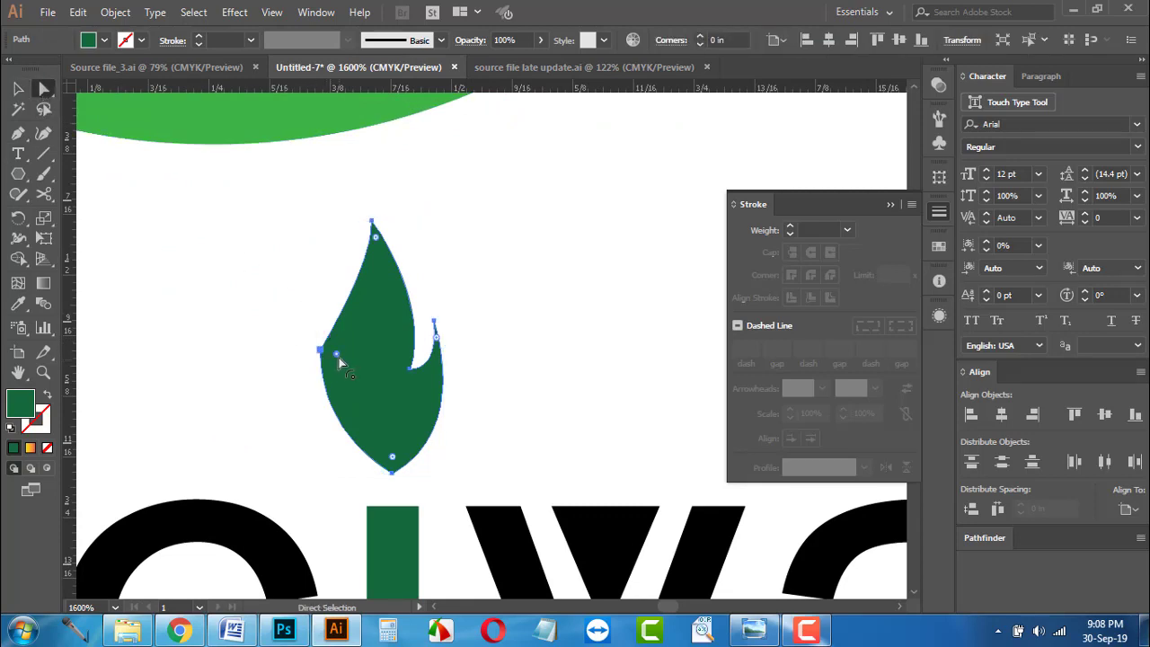
drag(339, 362, 519, 400)
click(521, 401)
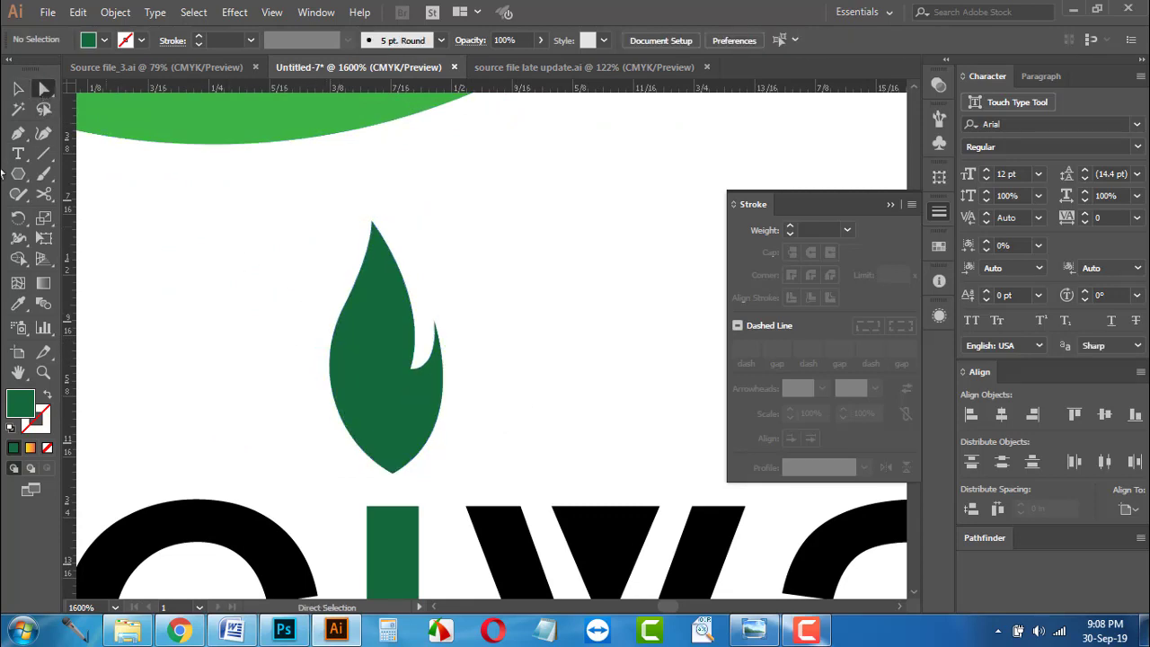
click(18, 89)
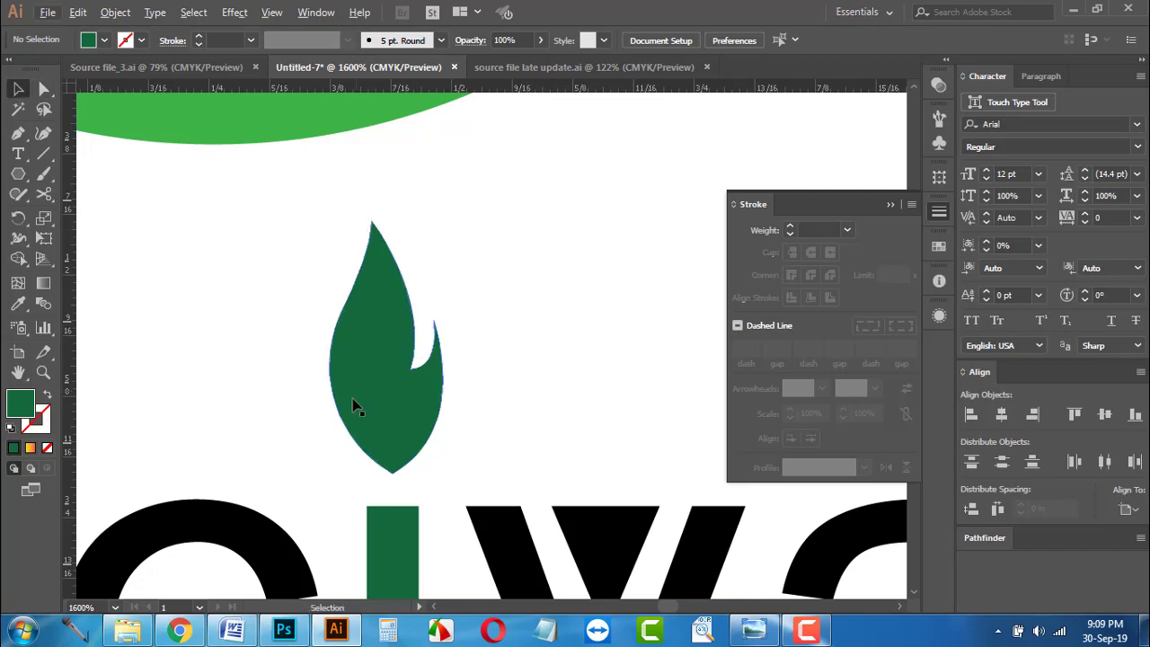
Step: Recolor all the black letters and triangle accents with the light green sampled from the reference logo's lettering, leaving out the "i"
scroll(355, 404, down, 6)
drag(505, 375, 593, 377)
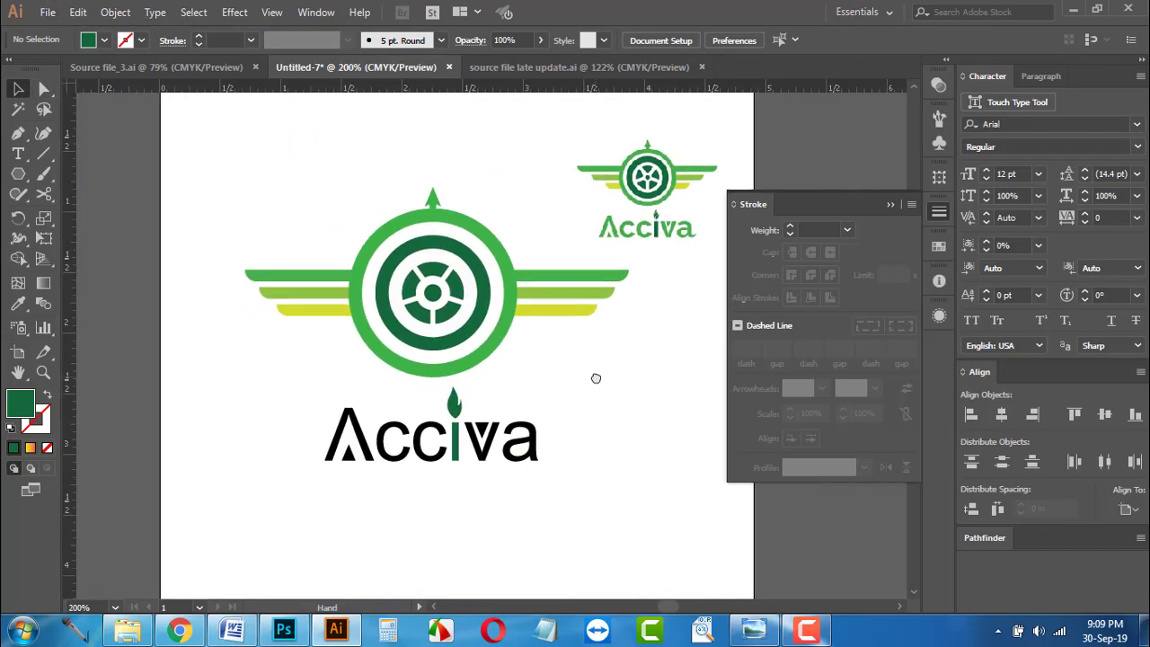
drag(318, 406, 434, 463)
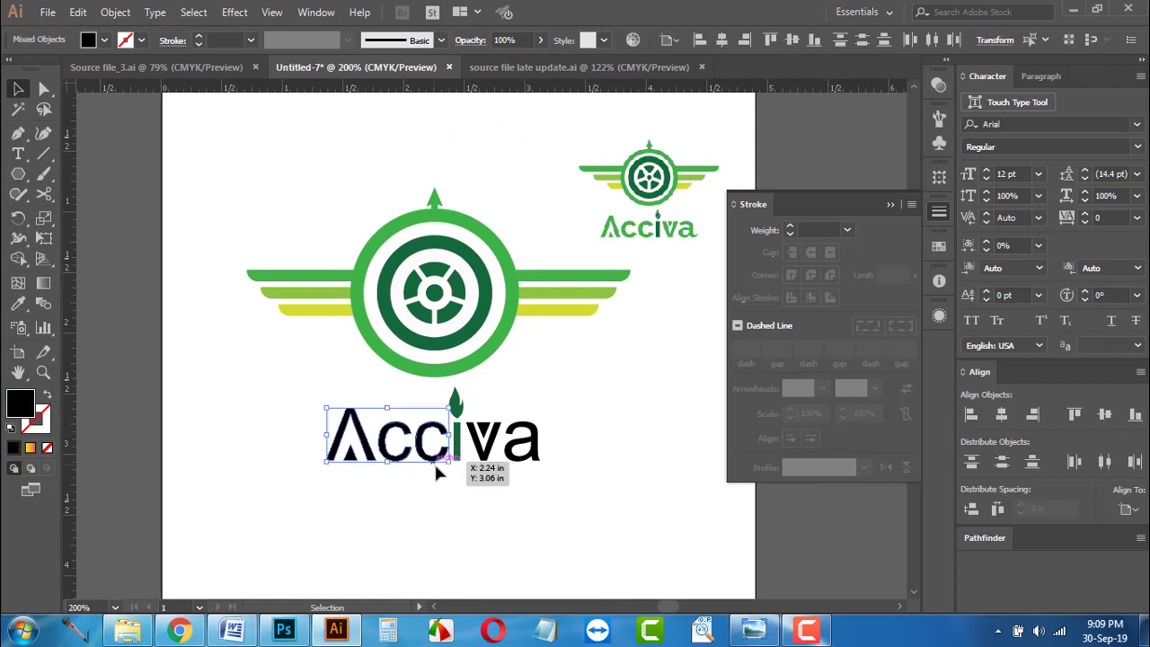
drag(487, 401, 545, 467)
click(18, 303)
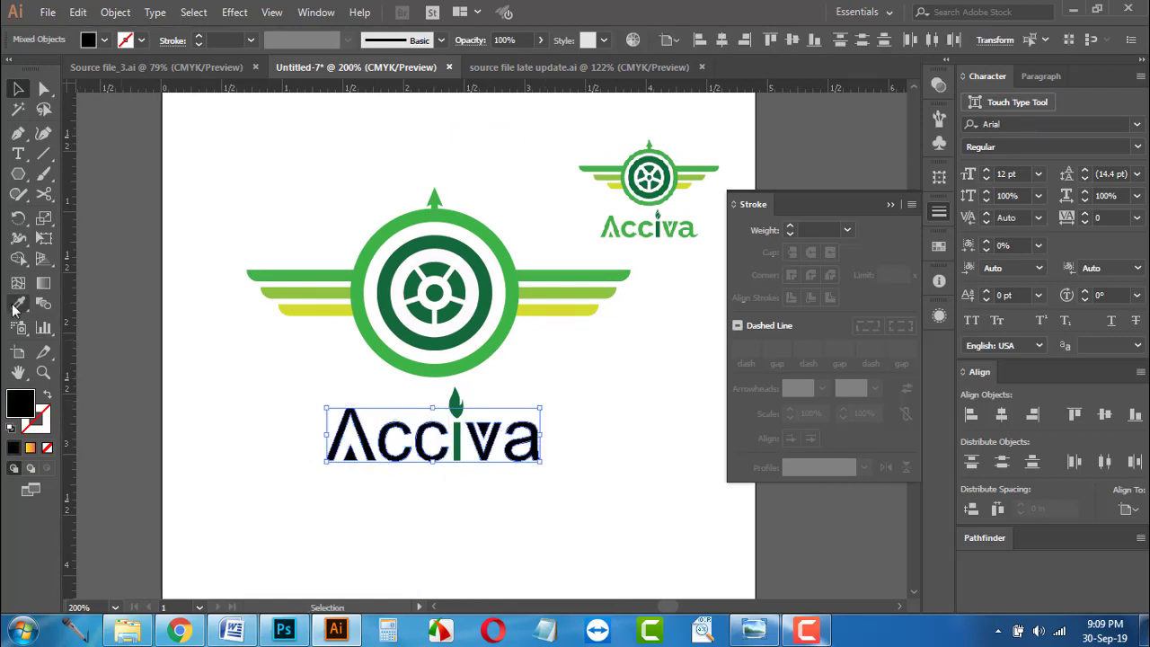
click(610, 222)
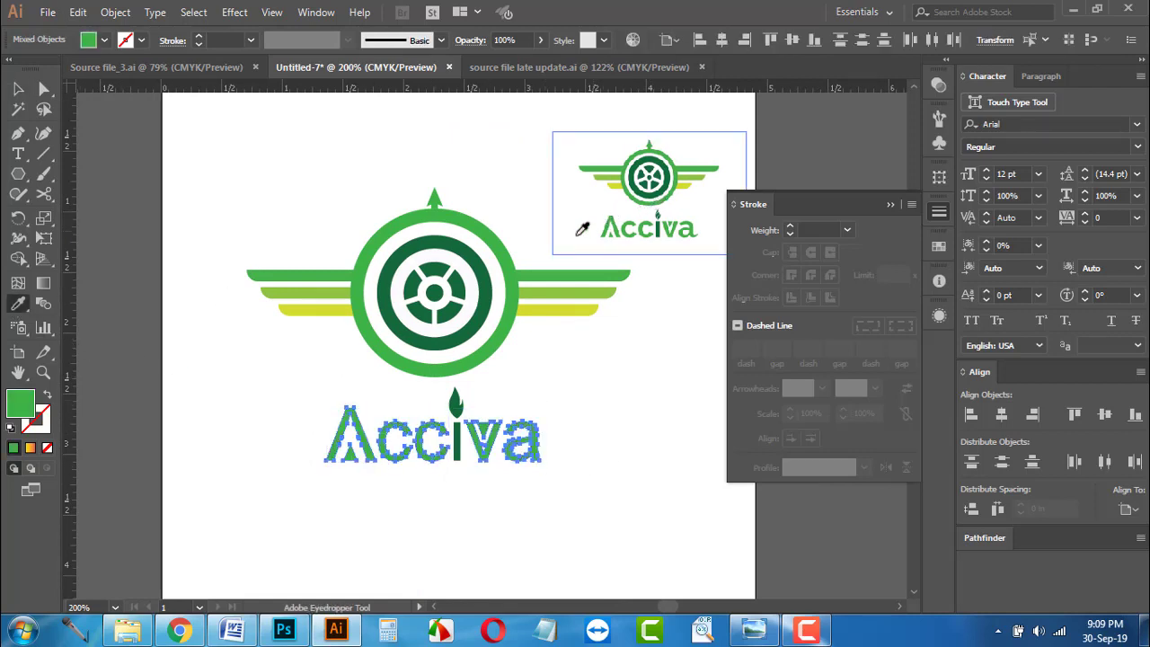
click(18, 86)
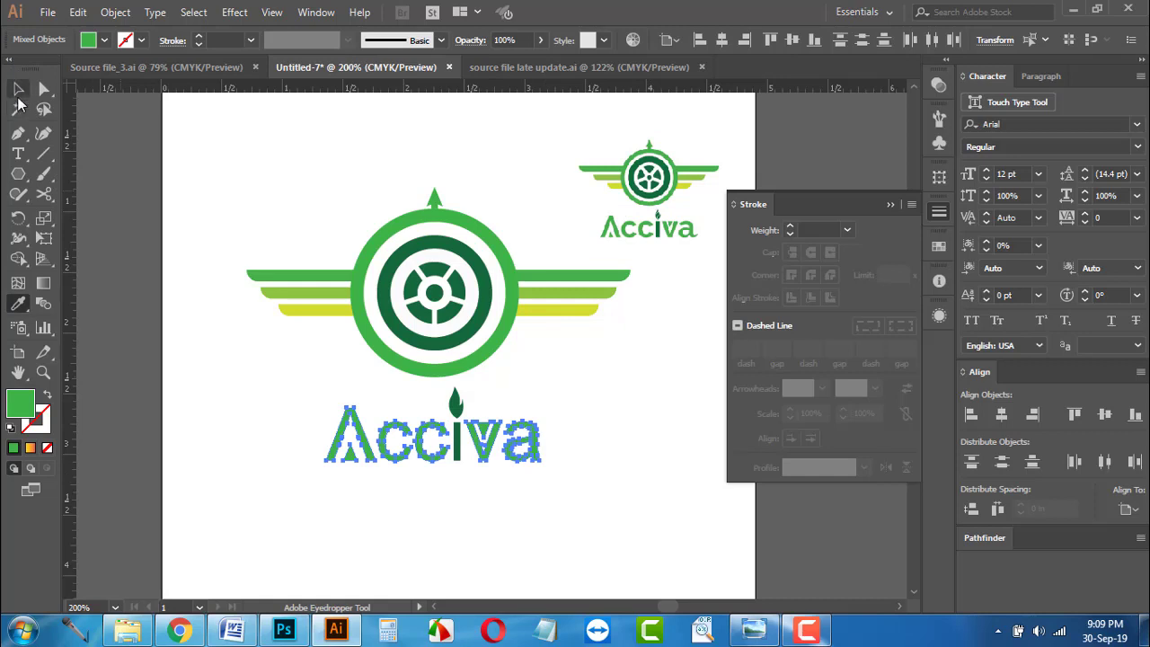
click(227, 444)
Step: Delete the reference logo image from the artboard and collapse the Stroke settings
click(675, 223)
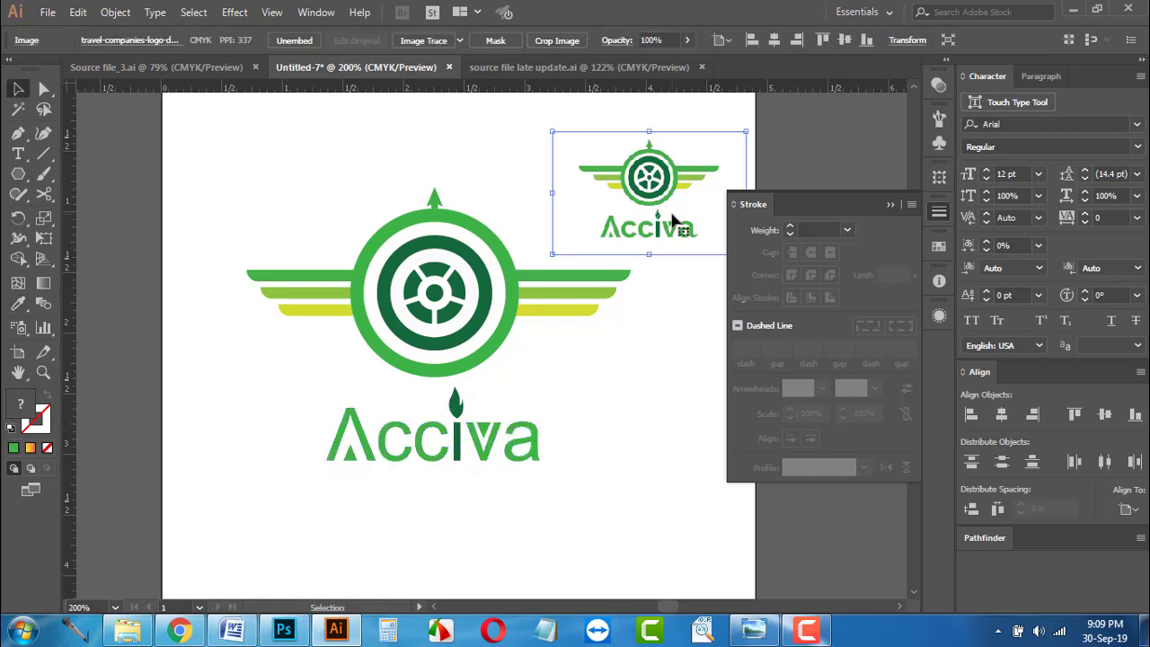
key(Delete)
click(890, 203)
Step: Group the "Acciva" lettering with its flame and center it horizontally on the artboard
scroll(709, 315, down, 3)
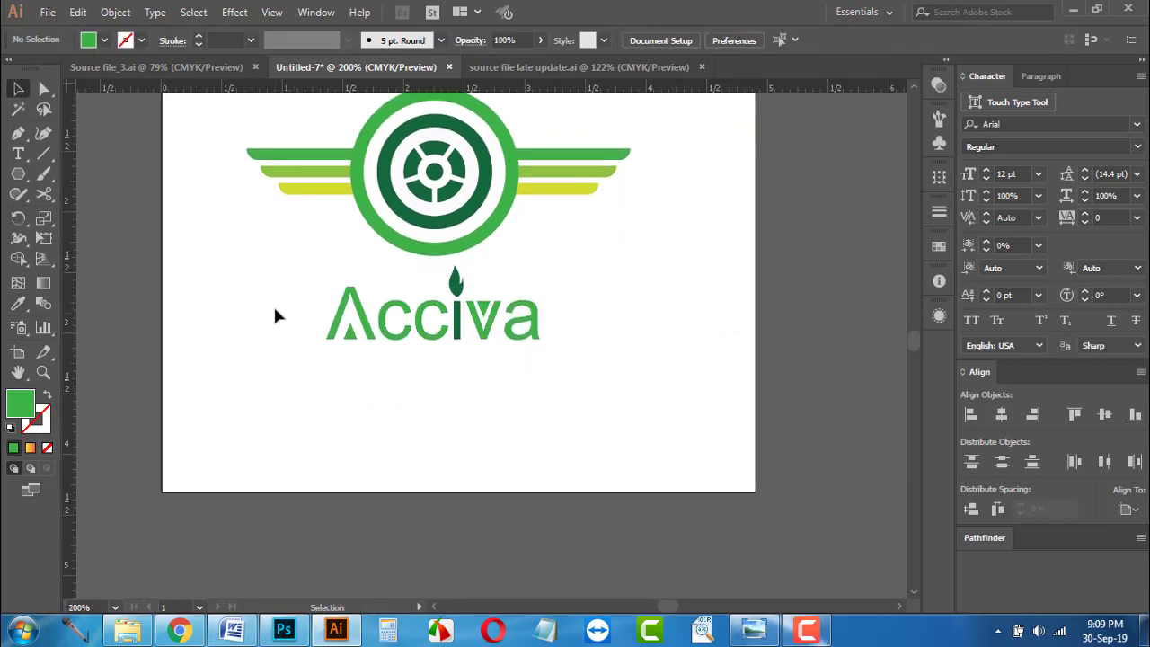
drag(302, 282, 620, 357)
scroll(618, 357, up, 2)
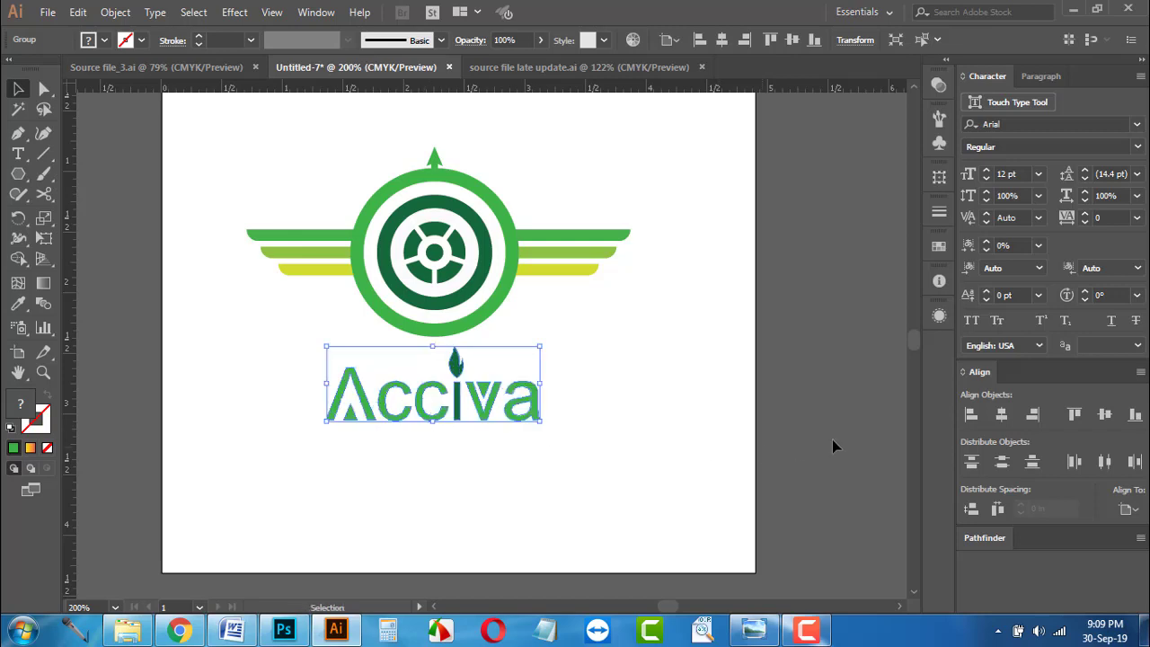
click(1000, 419)
click(221, 184)
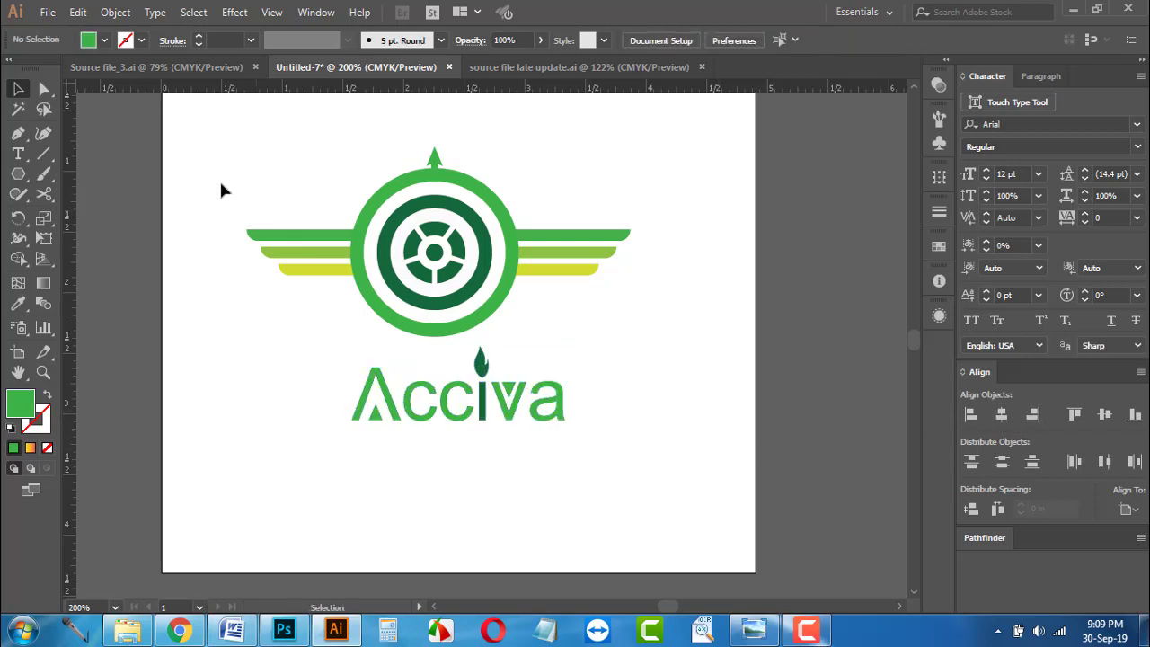
Step: Group the wheel, arrow and wings into one emblem and center it horizontally on the artboard
drag(284, 152, 639, 303)
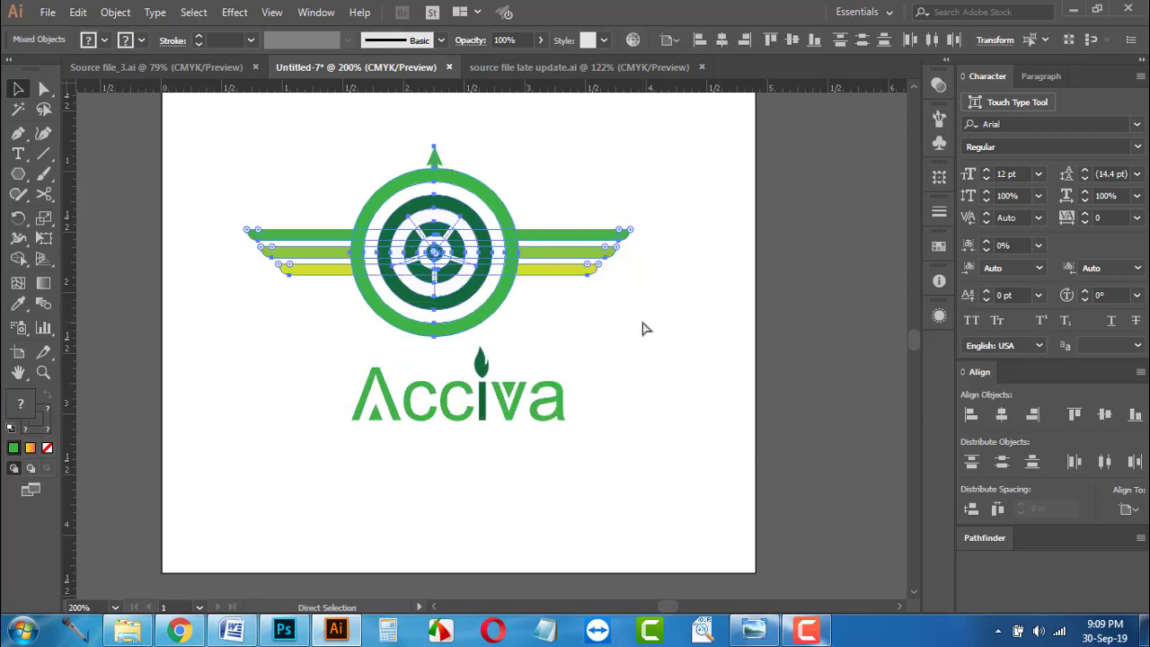
click(1000, 414)
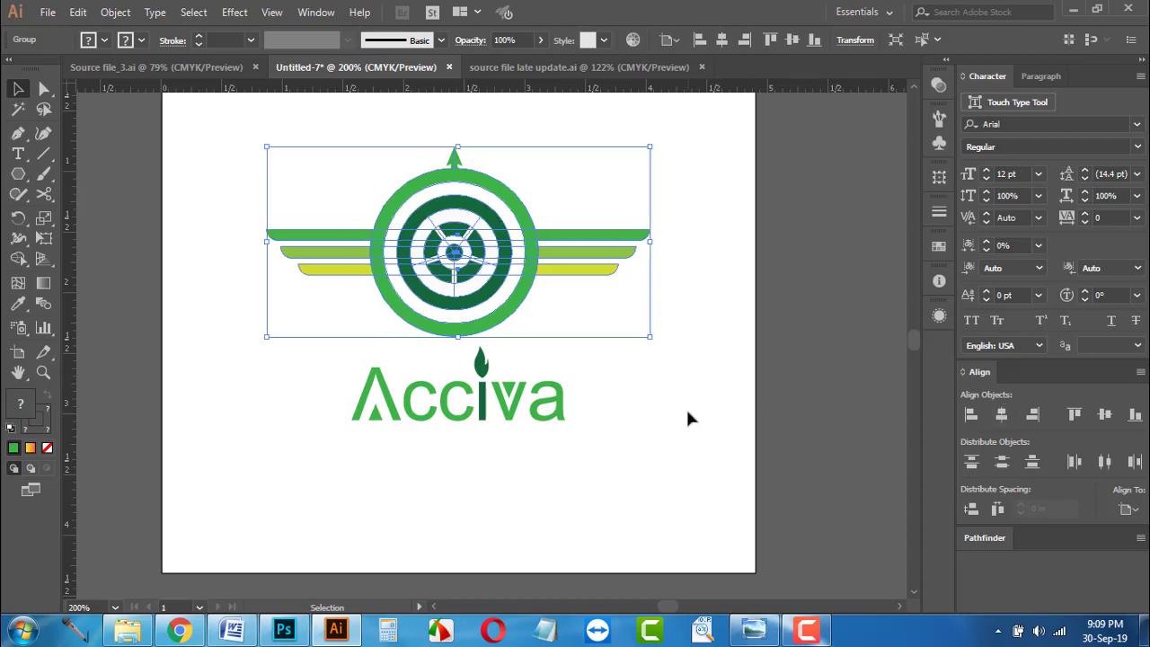
click(654, 393)
scroll(648, 390, down, 1)
drag(336, 197, 704, 455)
click(686, 455)
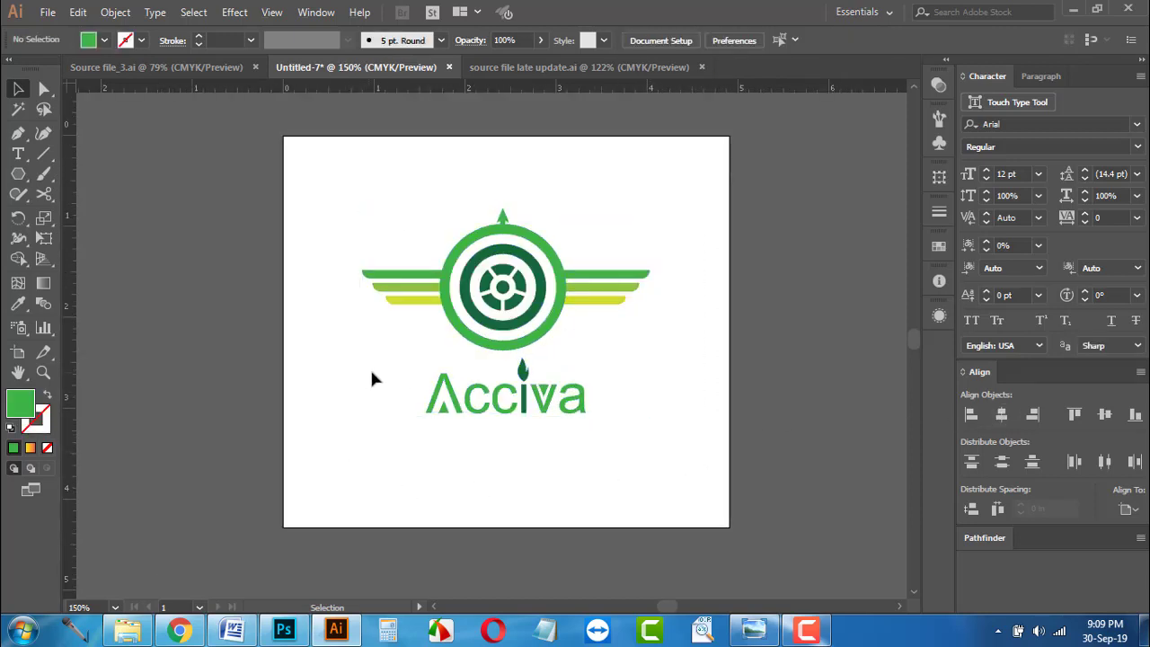
Step: Enlarge the "Acciva" lettering proportionally from its center beneath the wheel emblem
drag(372, 372, 616, 429)
drag(528, 409, 528, 413)
click(542, 469)
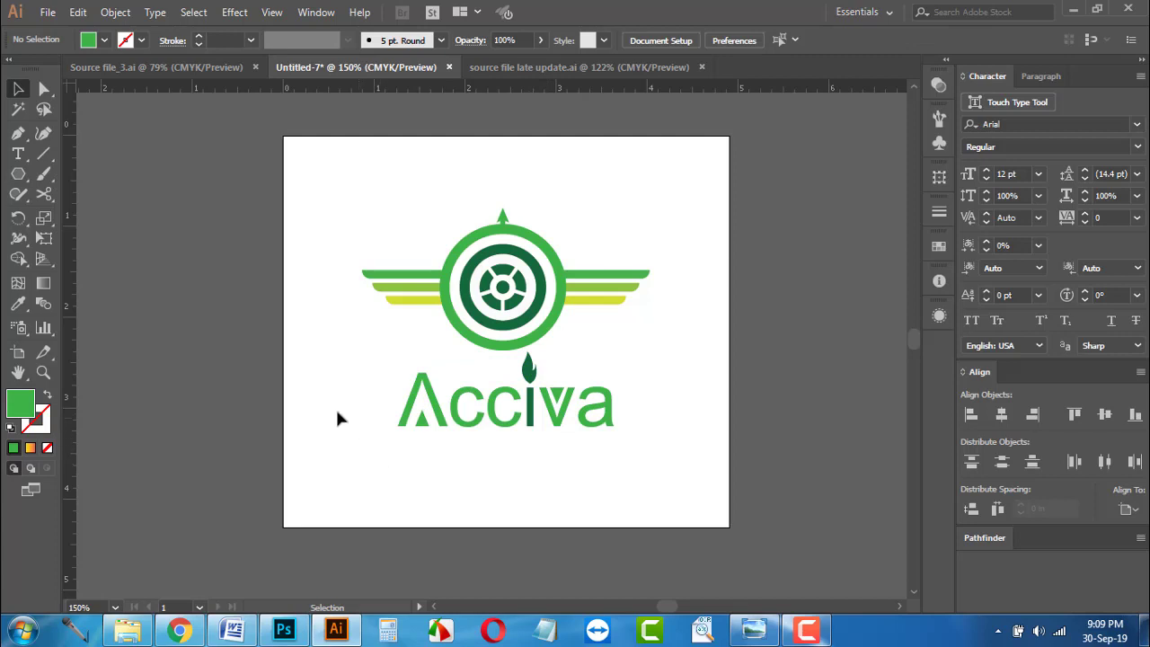
Step: Group the emblem and lettering as one logo and center it vertically on the artboard
key(a)
drag(344, 176, 690, 474)
key(v)
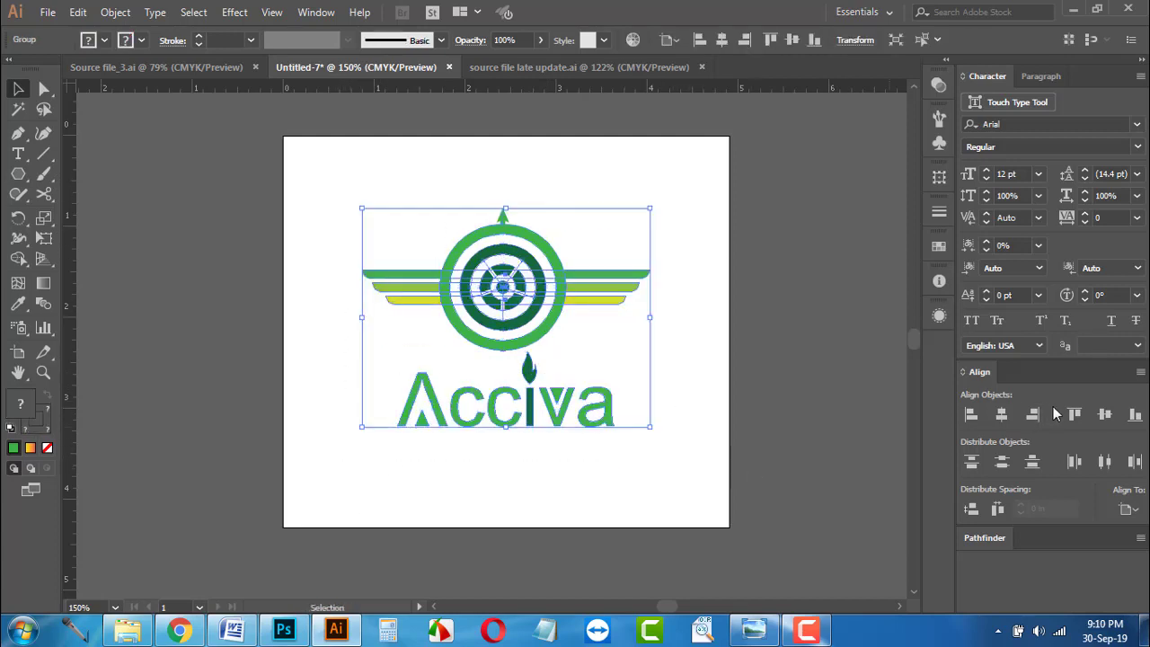
click(1106, 416)
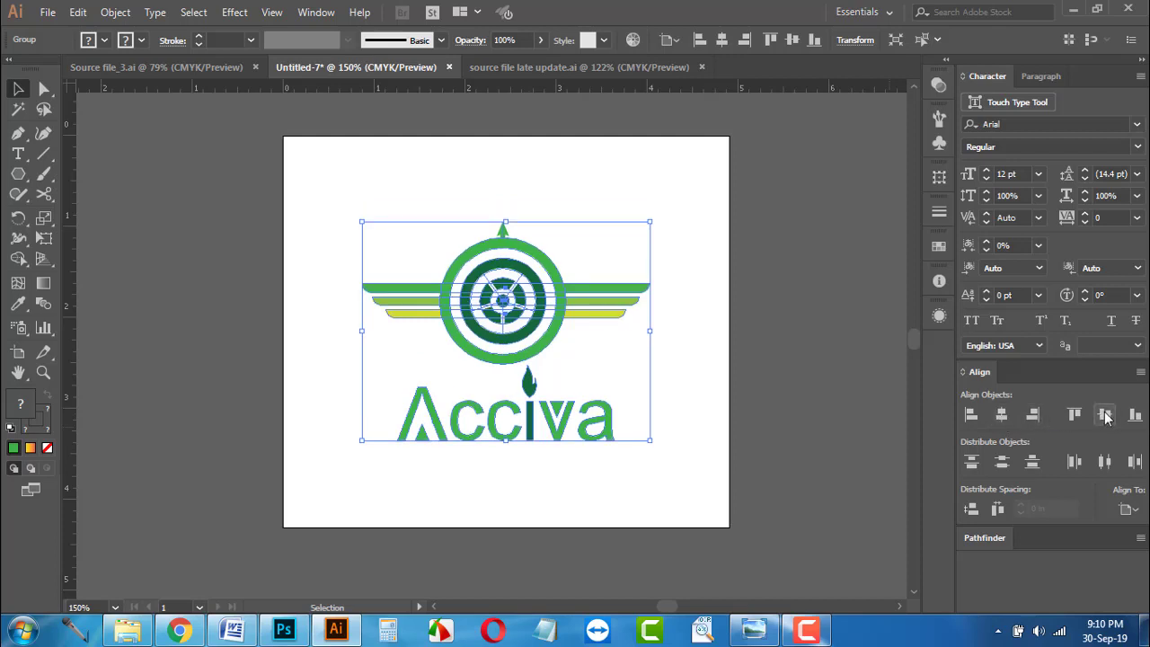
click(649, 480)
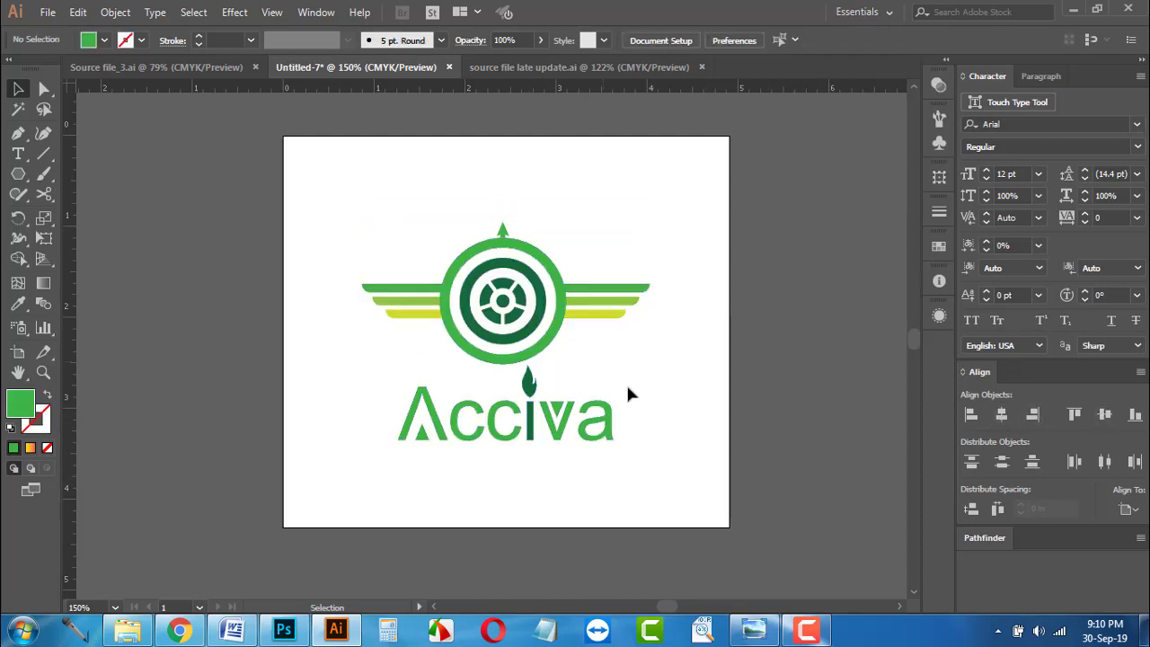
Step: Show the artboard in full-screen mode and examine the finished logo close up
key(f)
key(f)
scroll(173, 318, up, 4)
scroll(211, 386, up, 1)
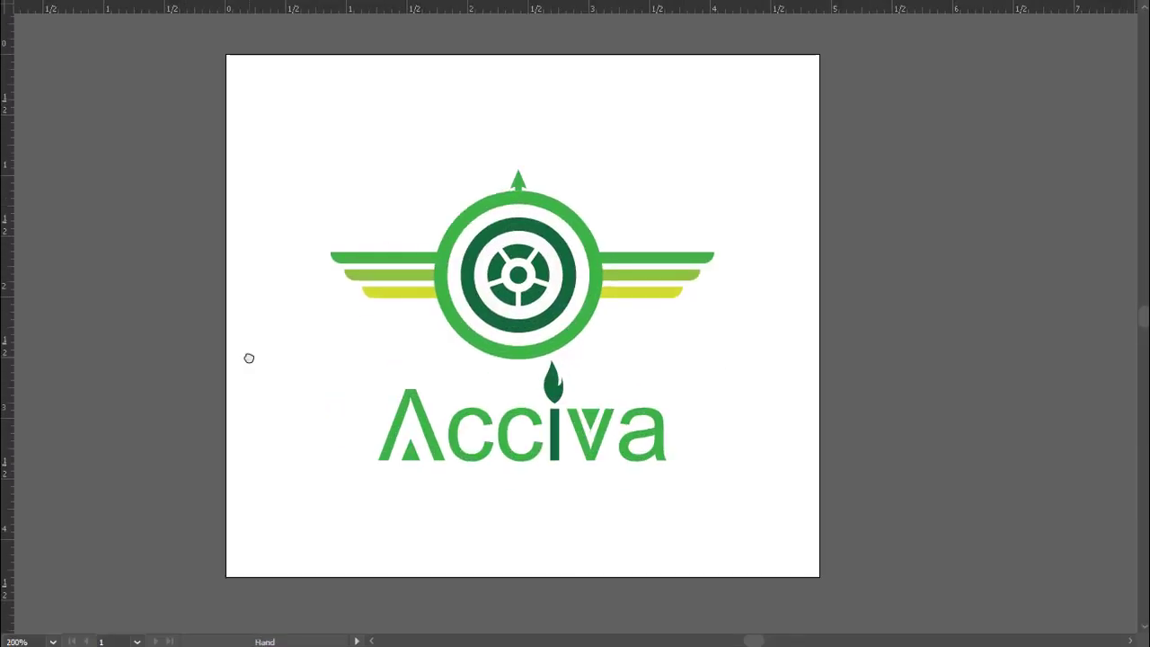